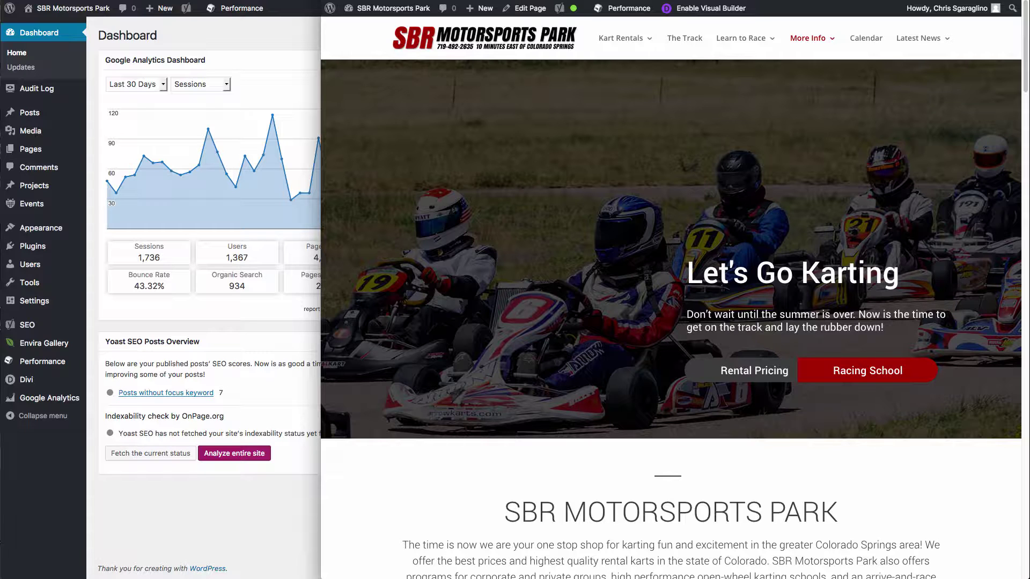
View The Track page on the live site, and look through the Kart Rentals page down to its pricing tables
click(687, 41)
mouse_move(635, 42)
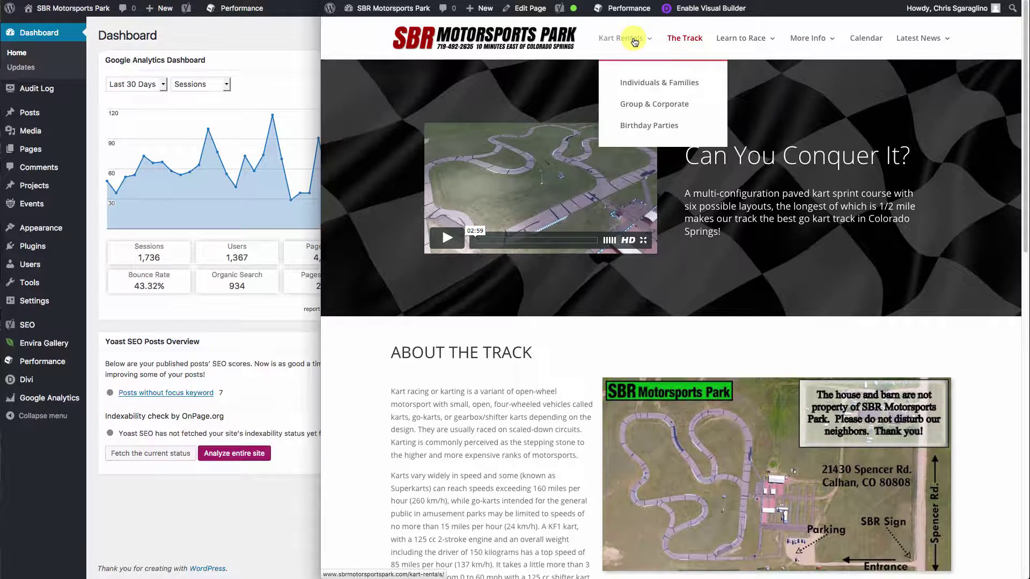
click(635, 42)
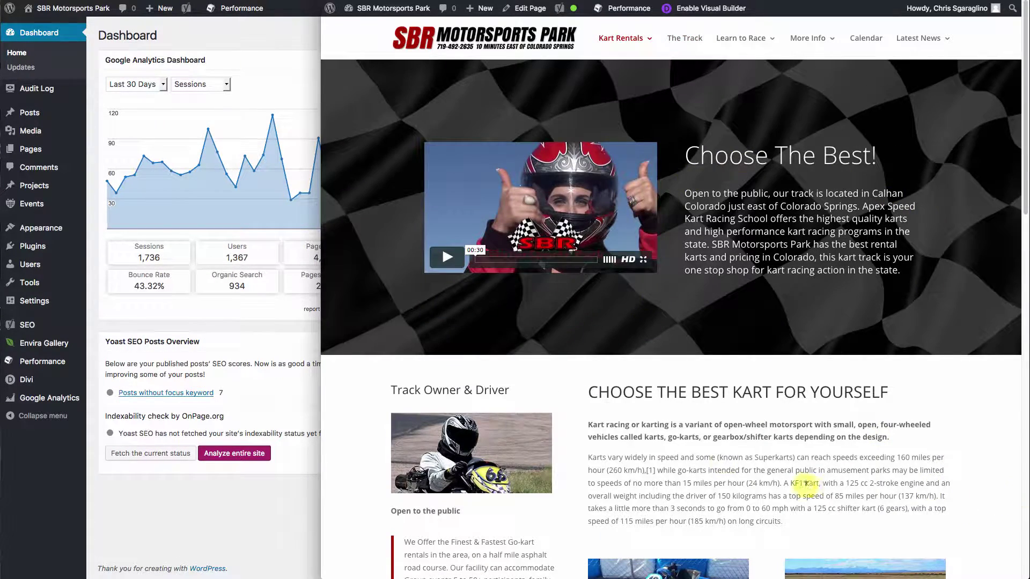
scroll(829, 478, down, 13)
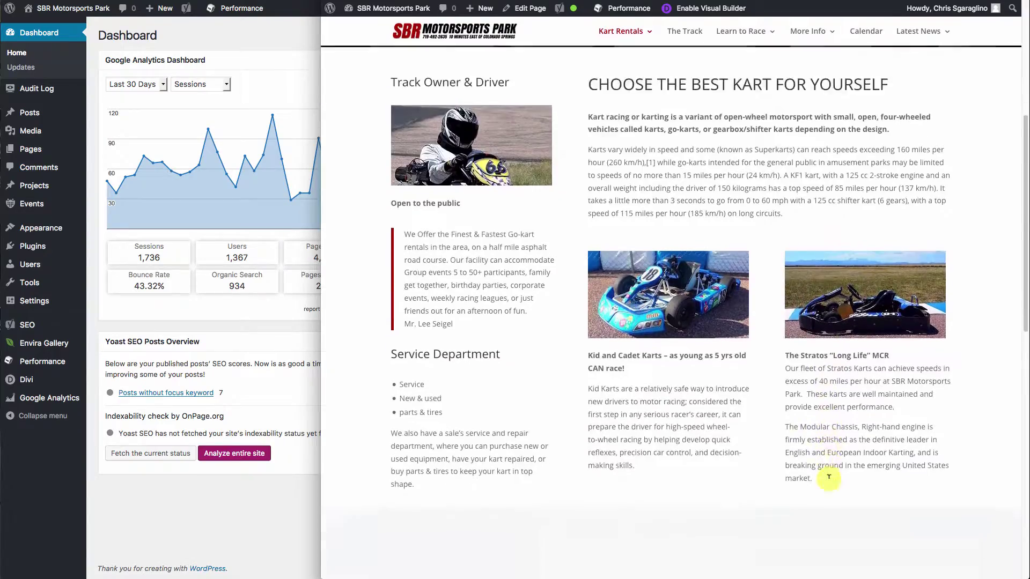
scroll(829, 478, down, 4)
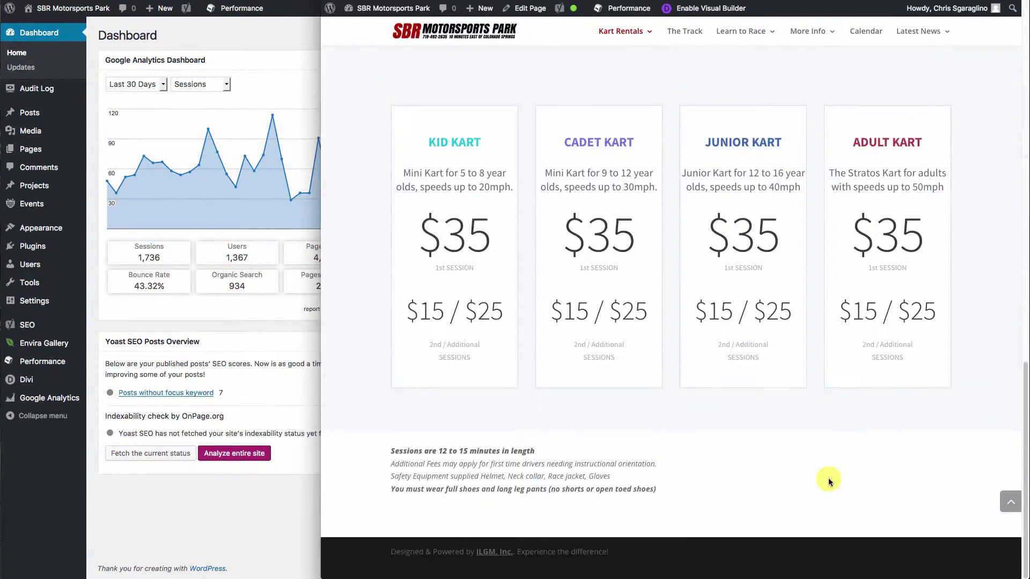
scroll(828, 478, up, 14)
scroll(828, 478, up, 3)
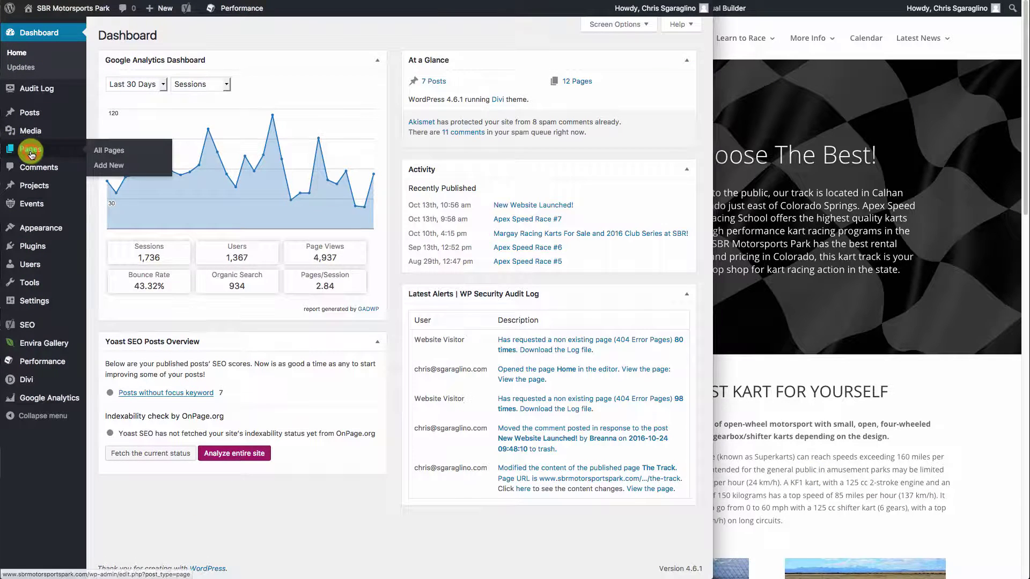
Open the Kart Rentals page for editing from the WordPress list of pages
click(30, 152)
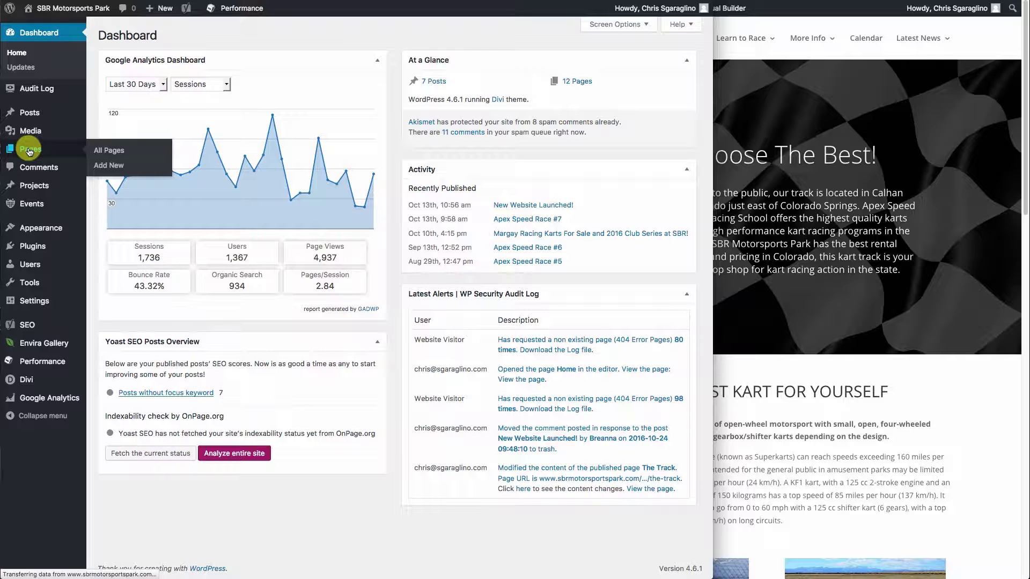
scroll(220, 215, down, 2)
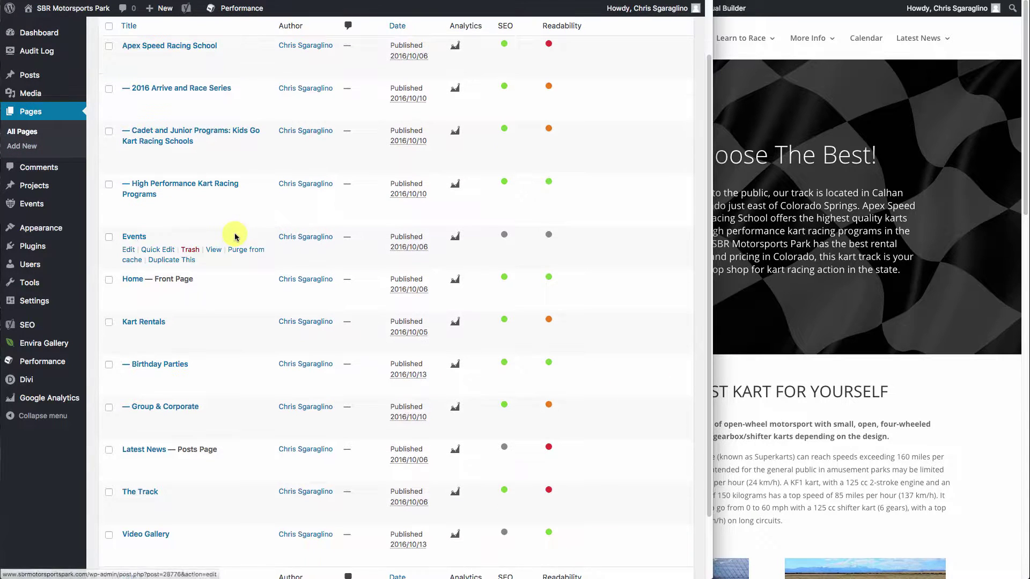
click(129, 336)
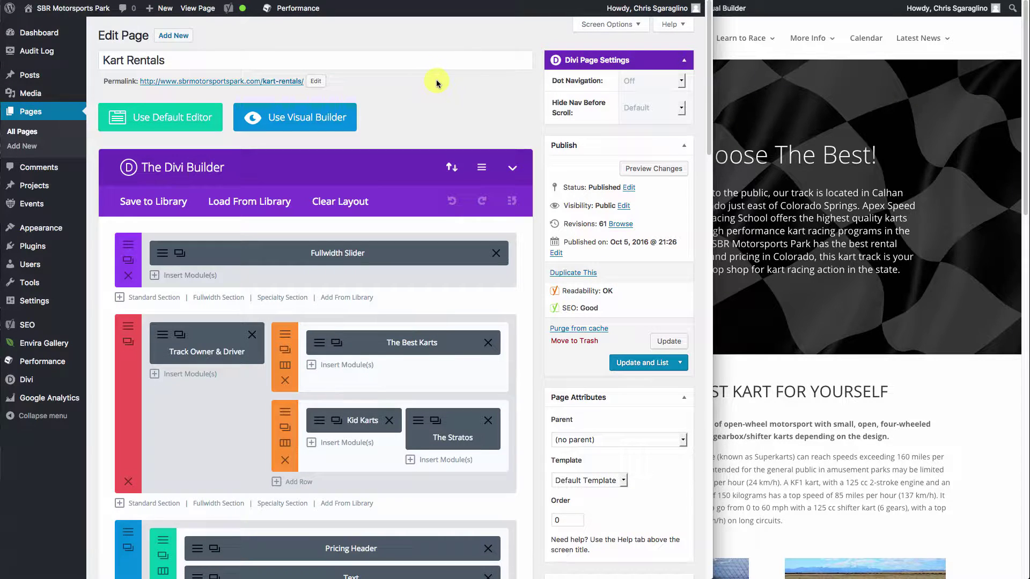
Review the live Kart Rentals page's layout, from the header slider through the kart descriptions and rental prices to the session notes
click(840, 176)
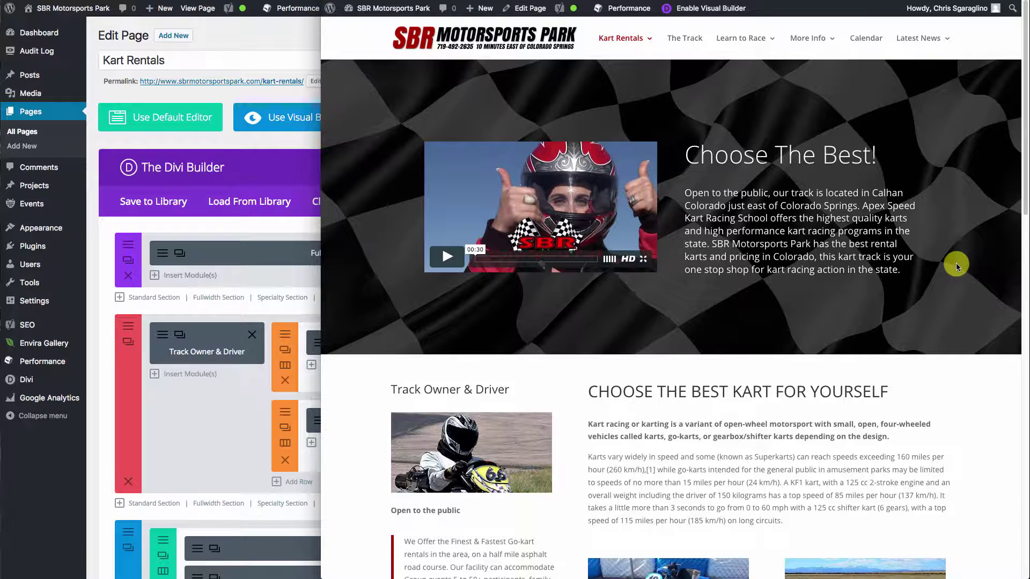
scroll(954, 263, down, 4)
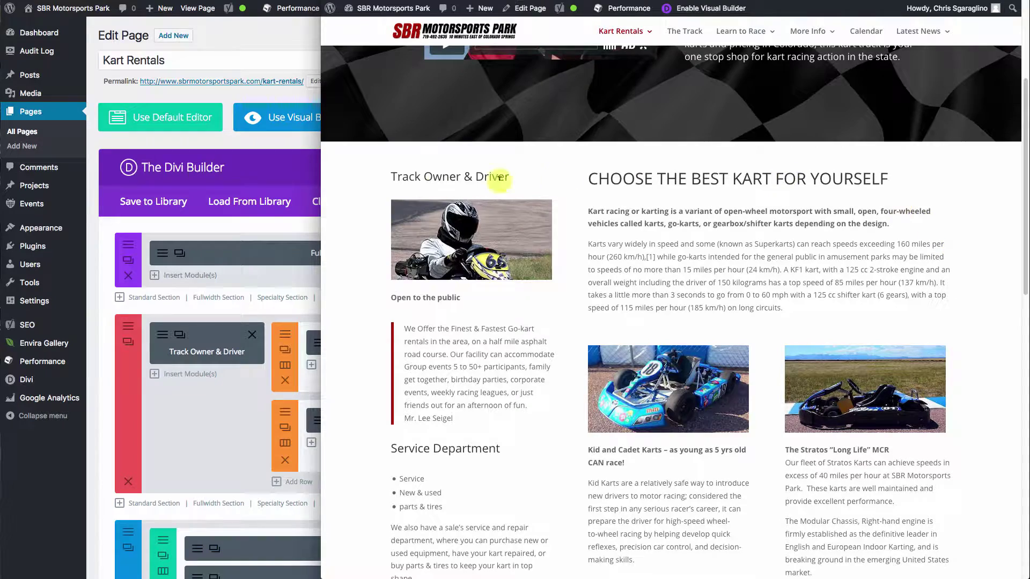
scroll(944, 449, down, 4)
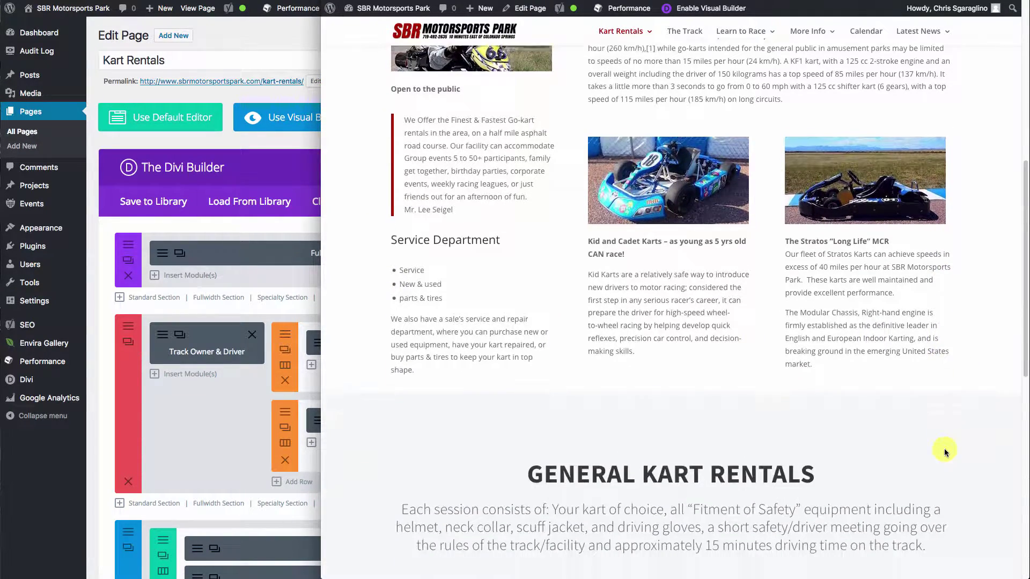
scroll(907, 382, down, 5)
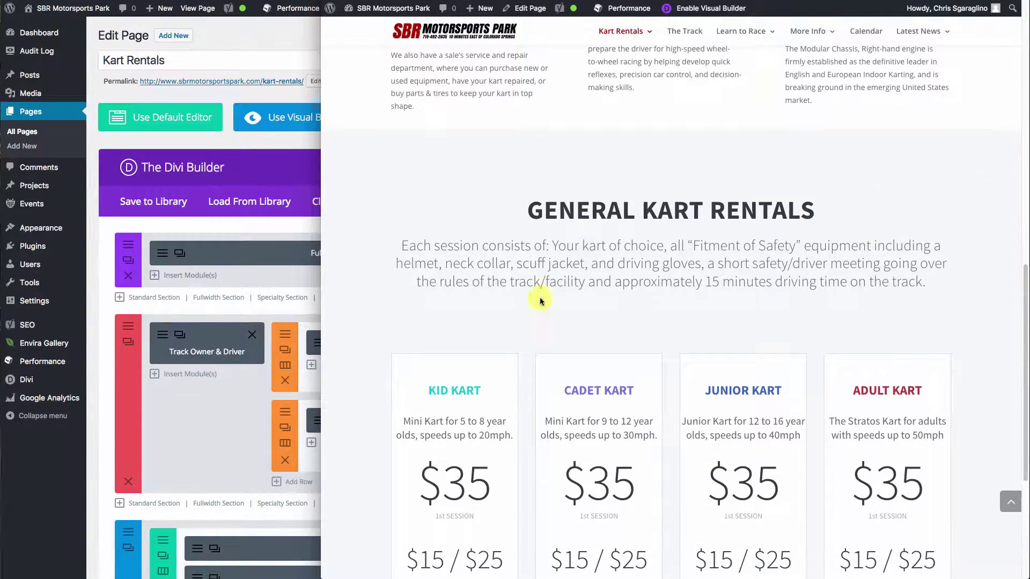
scroll(705, 452, down, 5)
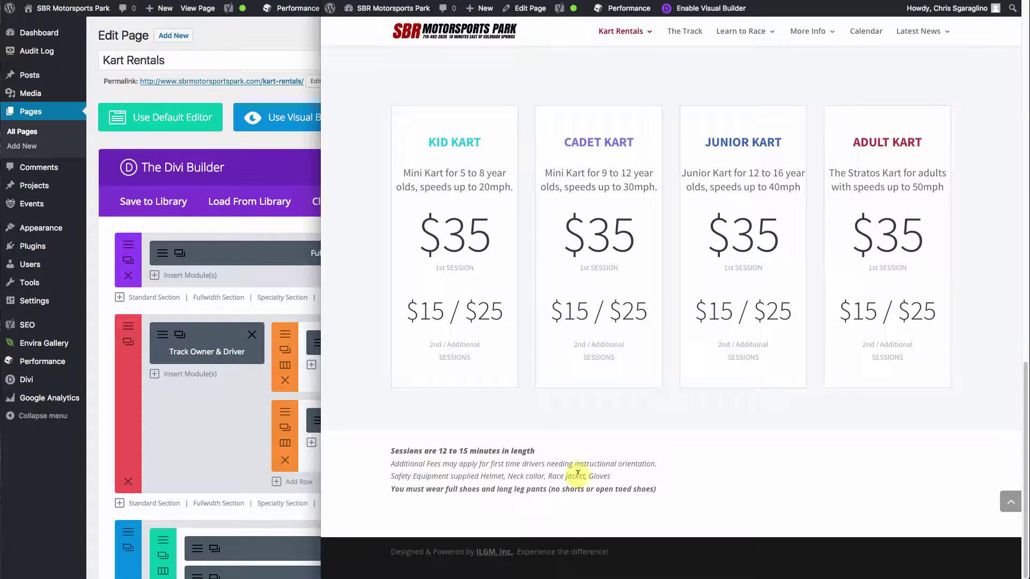
scroll(540, 458, up, 10)
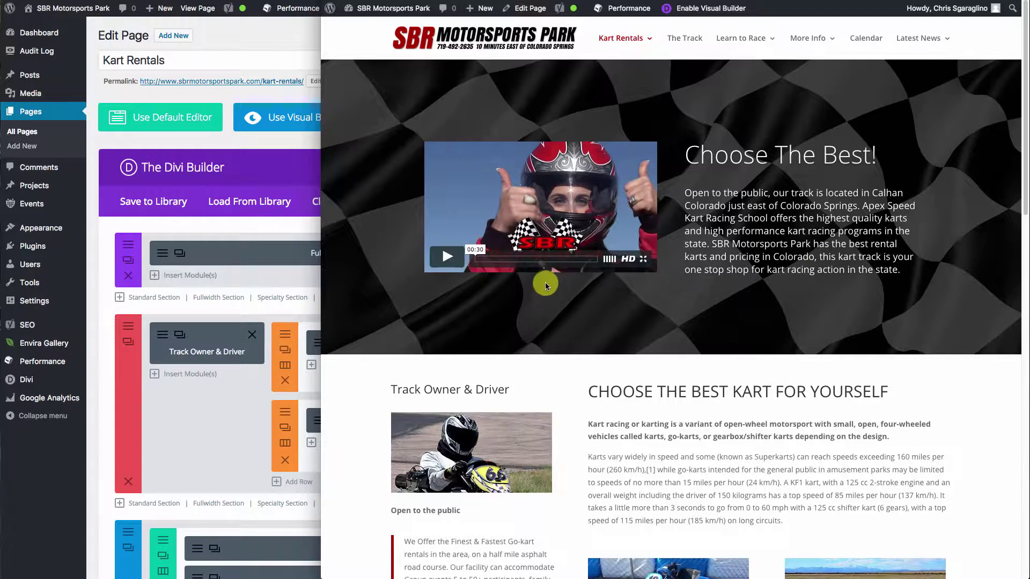
Open the settings of the "Choose The Best!" slide inside the page's Fullwidth Slider module
click(183, 224)
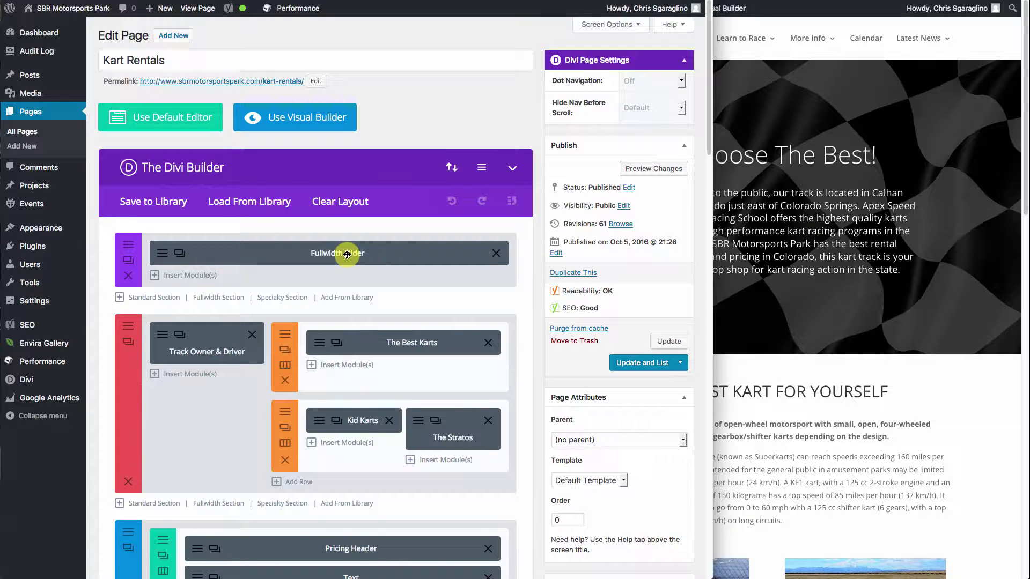
click(164, 253)
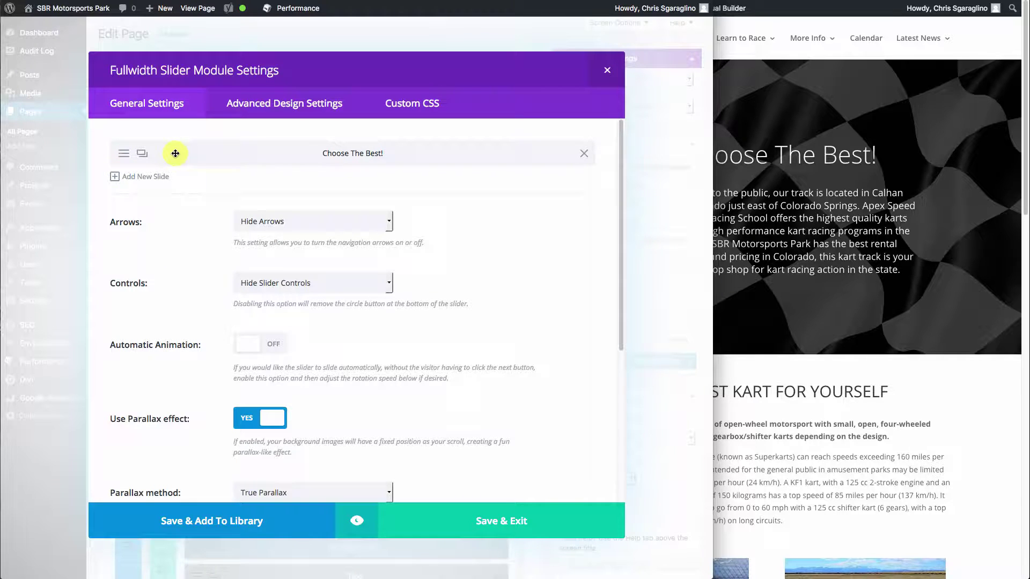
click(124, 156)
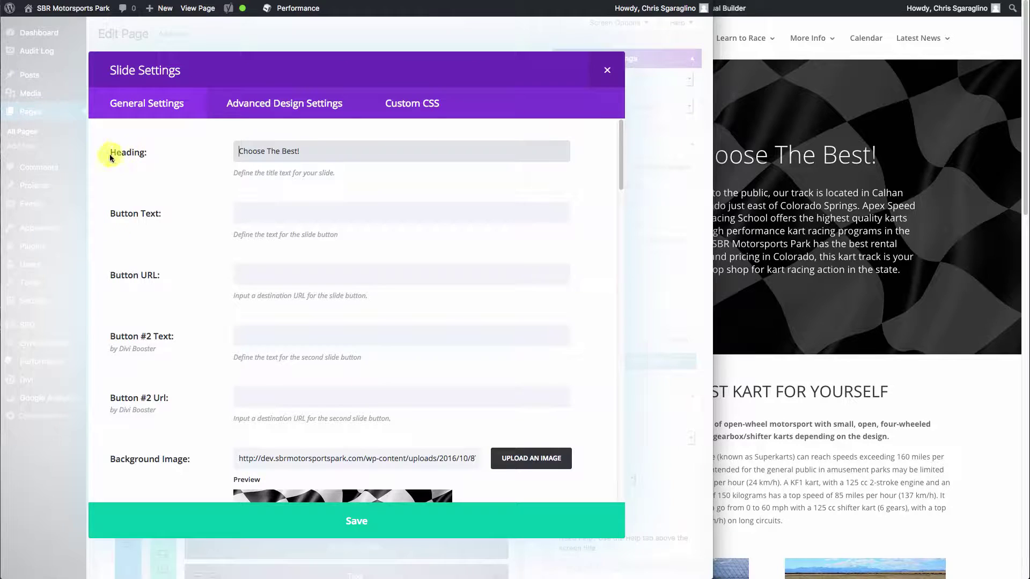
Compare the slide's Heading and Content fields with the title and paragraph in the live page's header
click(234, 150)
click(736, 177)
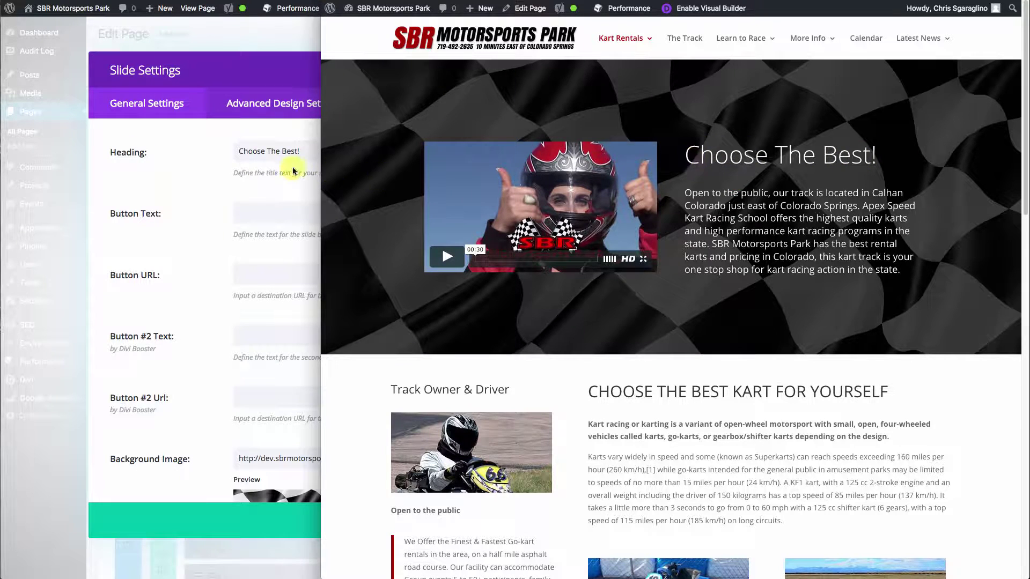
click(195, 173)
scroll(196, 177, down, 20)
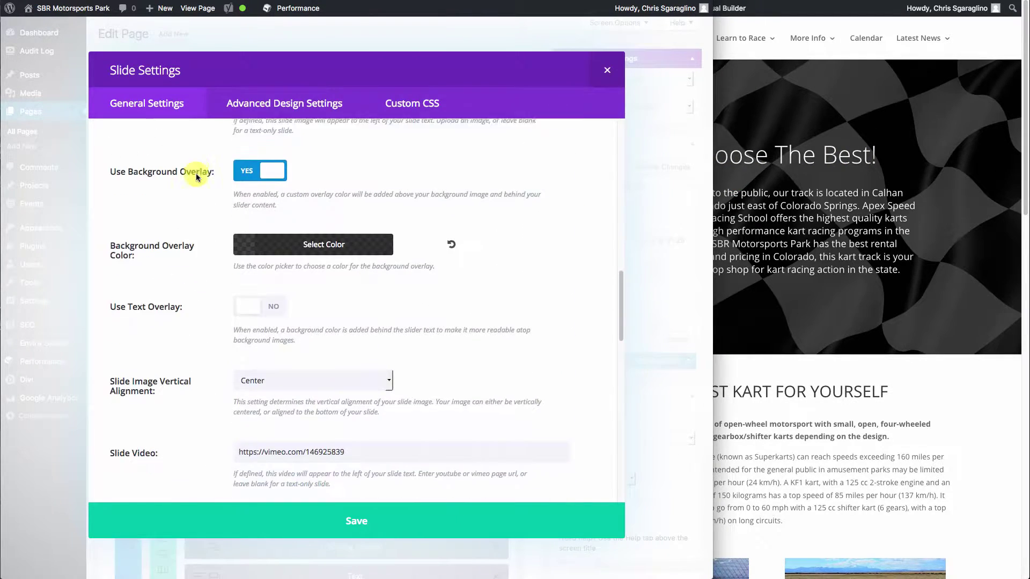
scroll(196, 174, down, 10)
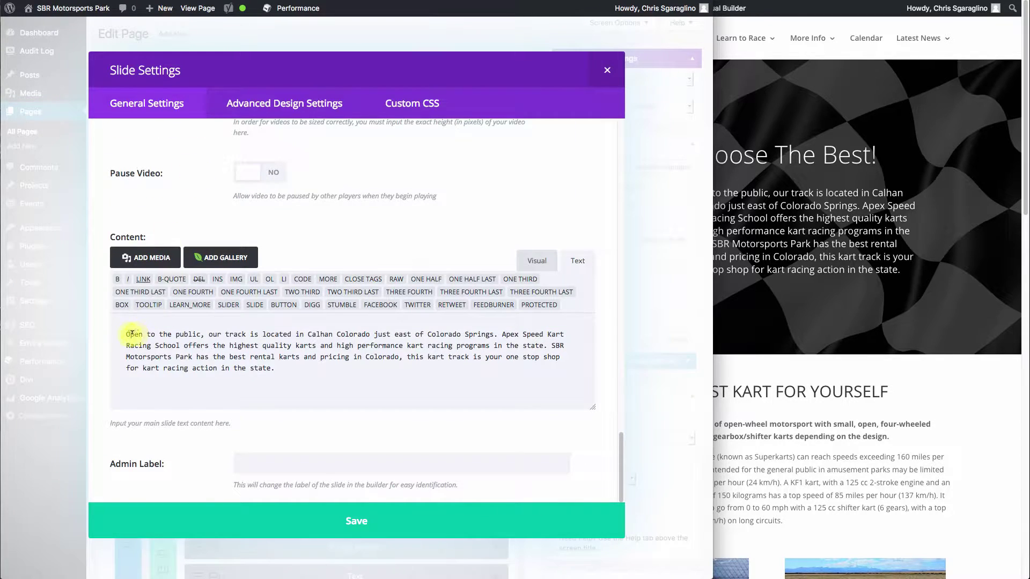
key(super+grave)
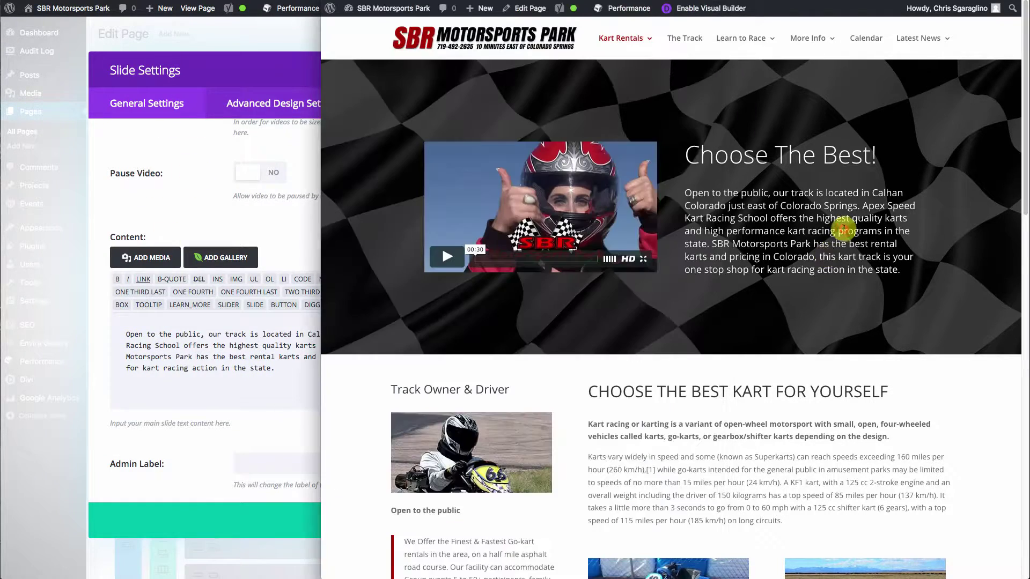
click(159, 304)
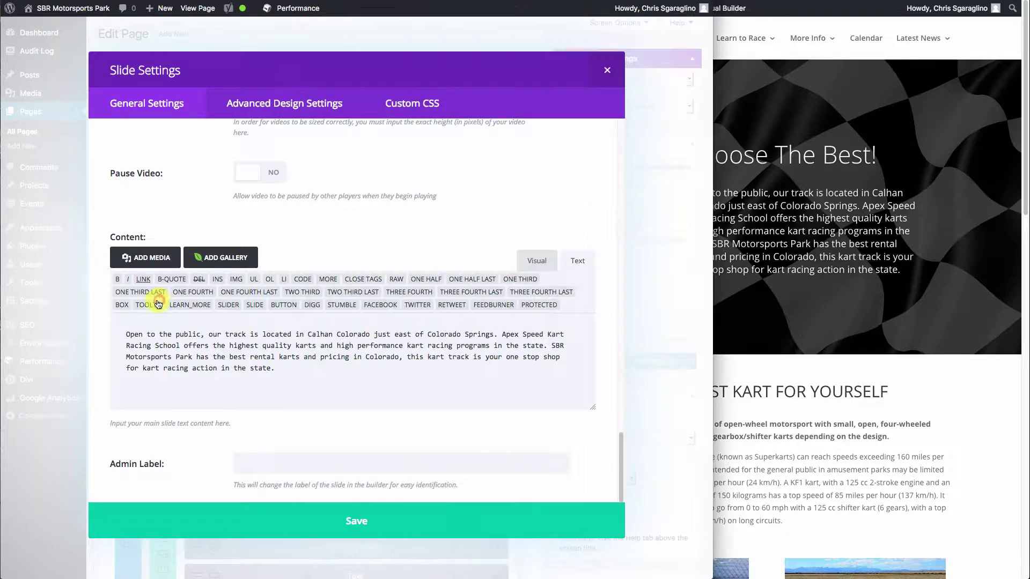
Examine the slide's button, background image, slide image, background overlay and slide video settings
scroll(165, 183, up, 15)
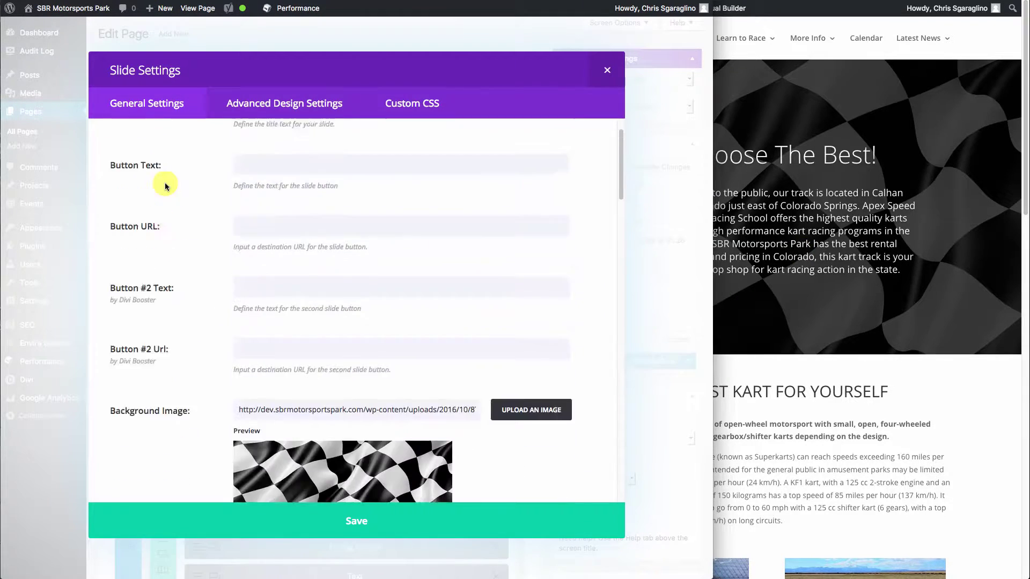
scroll(554, 252, down, 4)
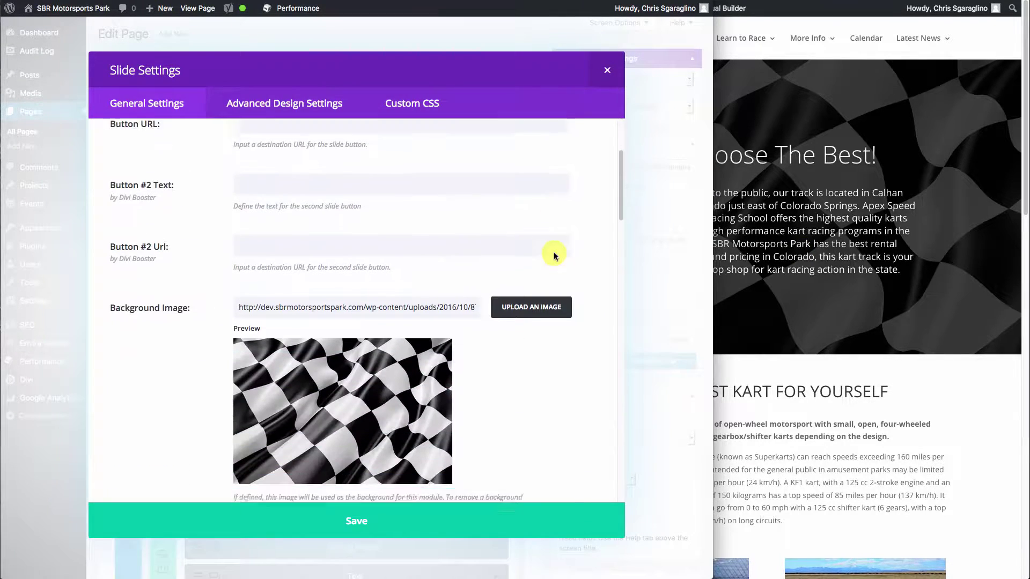
scroll(553, 252, down, 1)
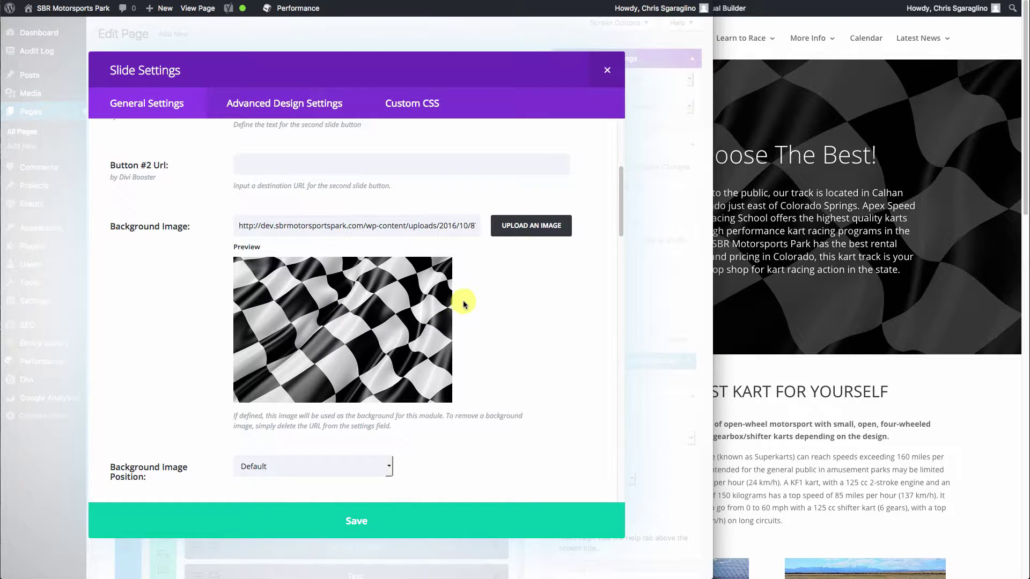
scroll(464, 305, down, 3)
scroll(464, 304, down, 3)
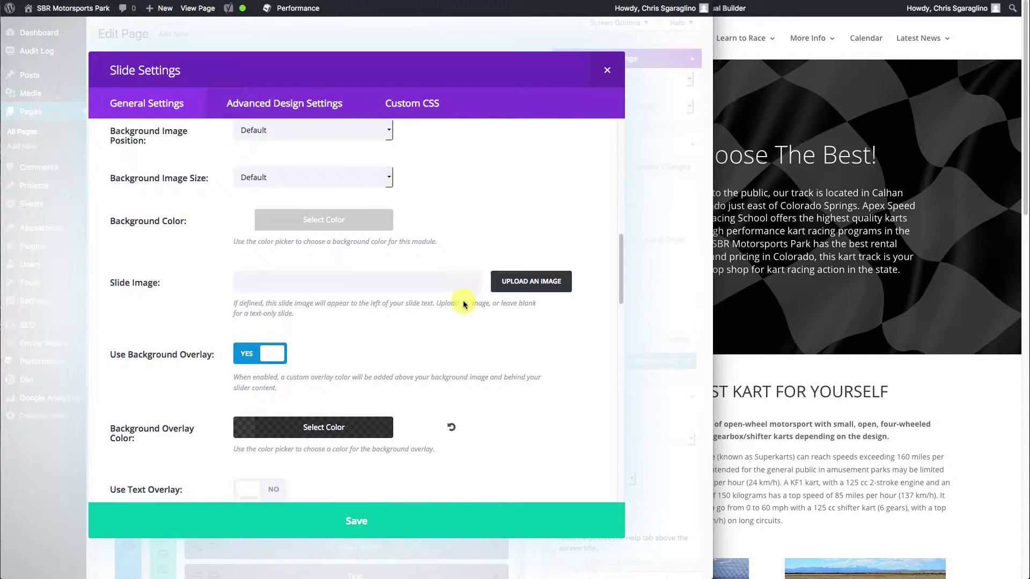
scroll(464, 304, down, 1)
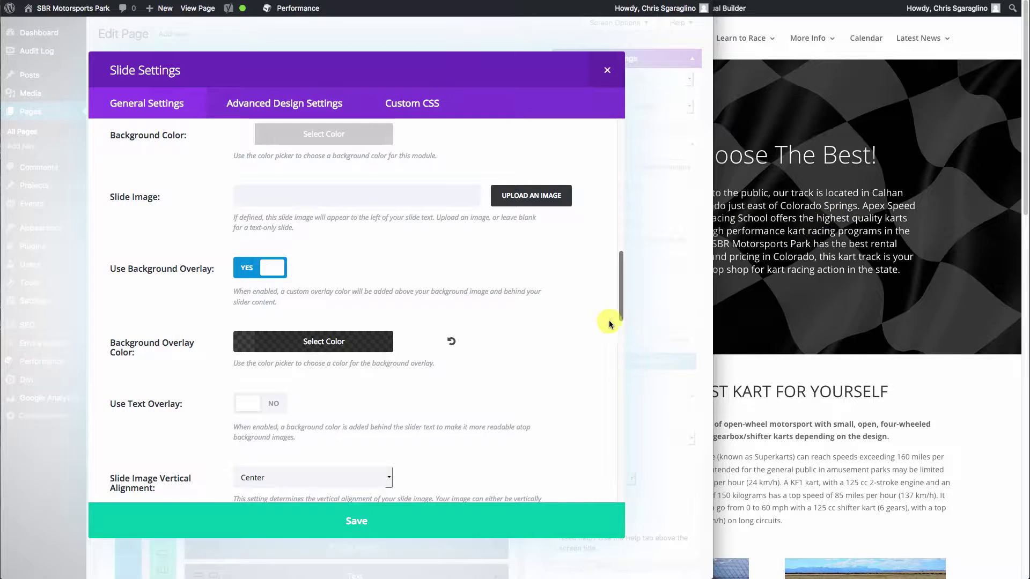
scroll(569, 321, down, 3)
scroll(568, 321, down, 1)
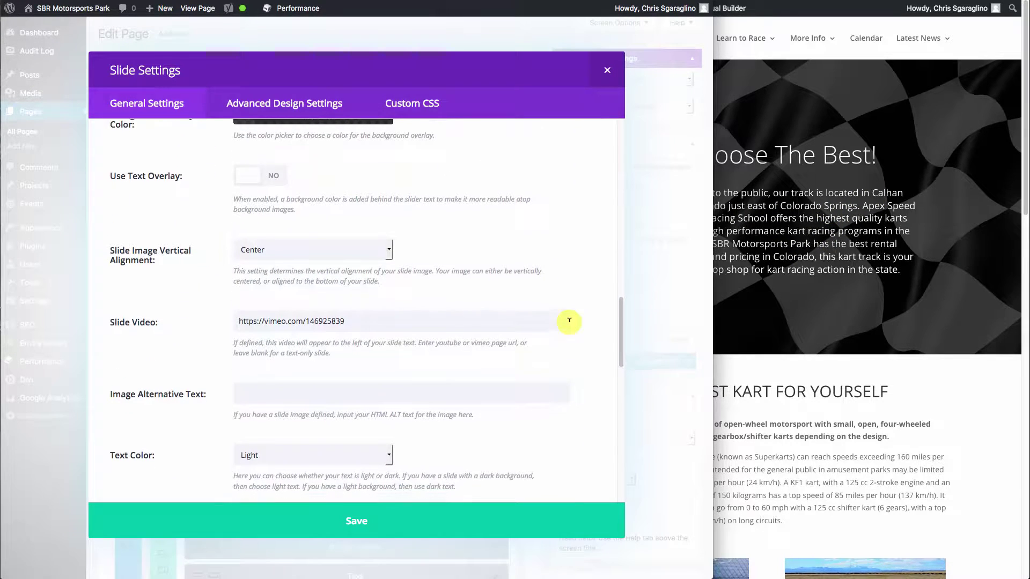
Compare the Slide Video setting with the video on the live page, and check the neighbouring overlay, alignment and text color options
mouse_move(813, 225)
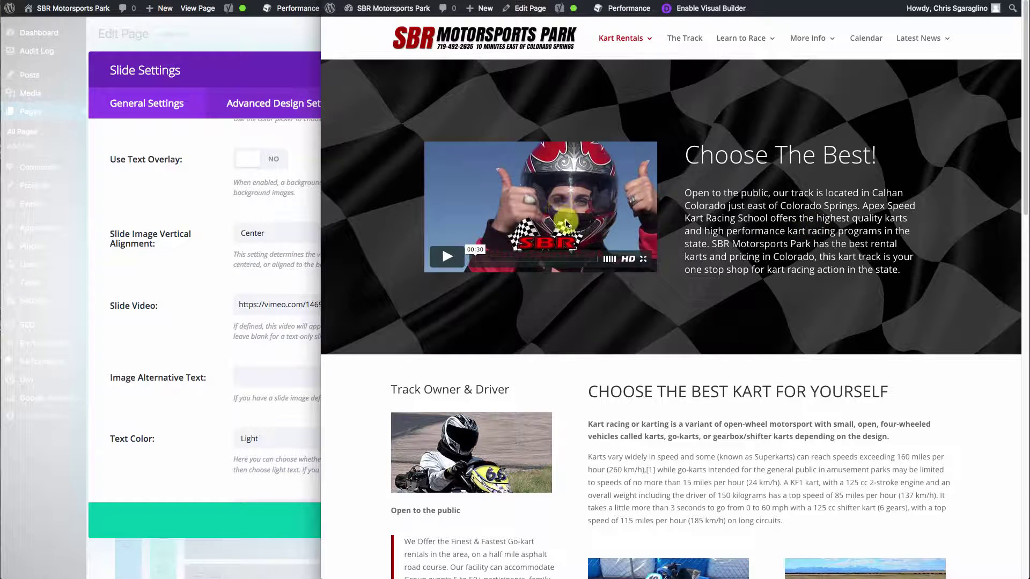
click(191, 343)
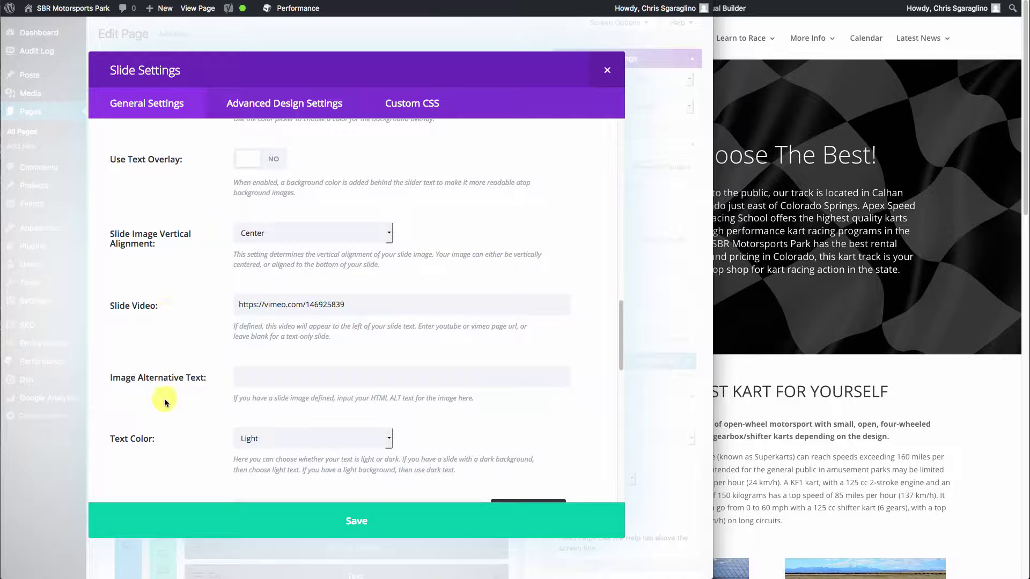
scroll(163, 345, up, 2)
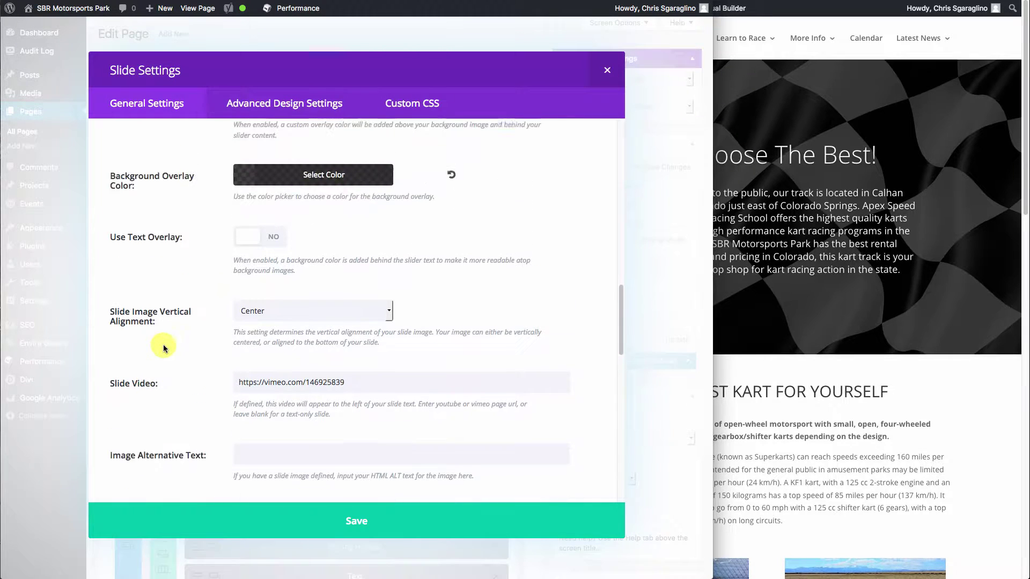
scroll(163, 346, down, 4)
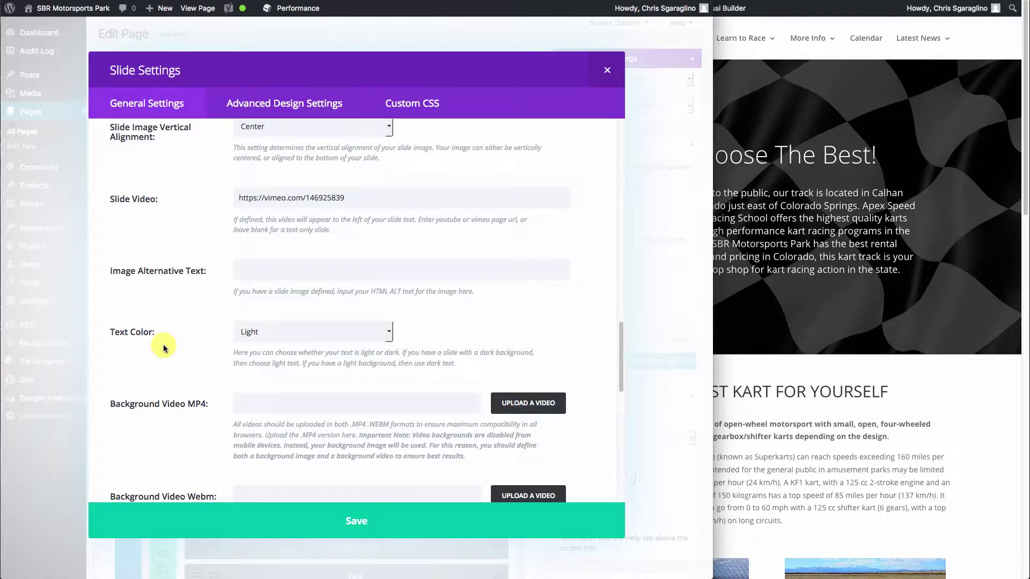
Look over the slide's general settings again, from the heading down to the content text and back up to the background video options
scroll(163, 347, up, 10)
scroll(163, 347, up, 3)
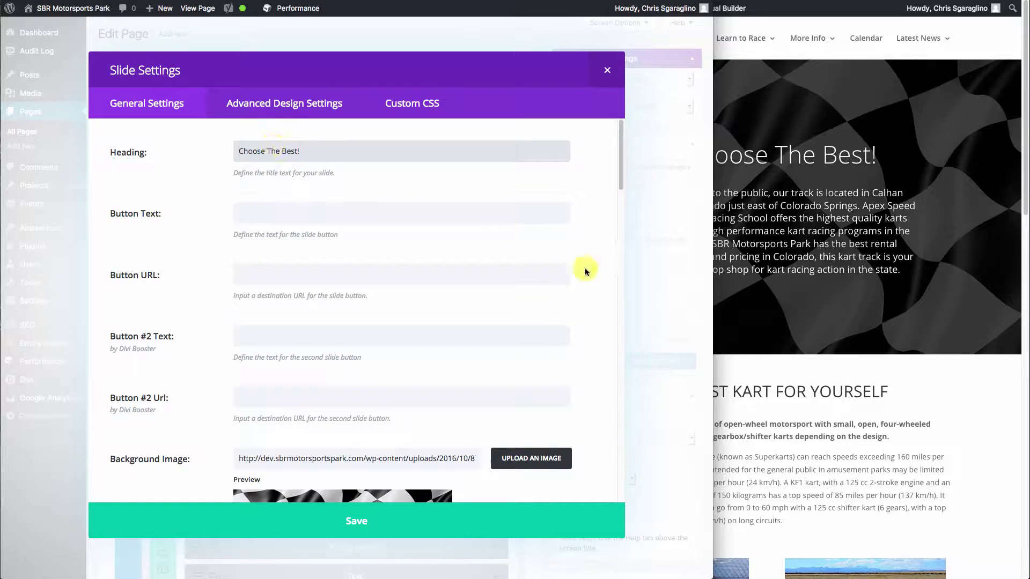
scroll(558, 267, down, 4)
scroll(557, 270, down, 12)
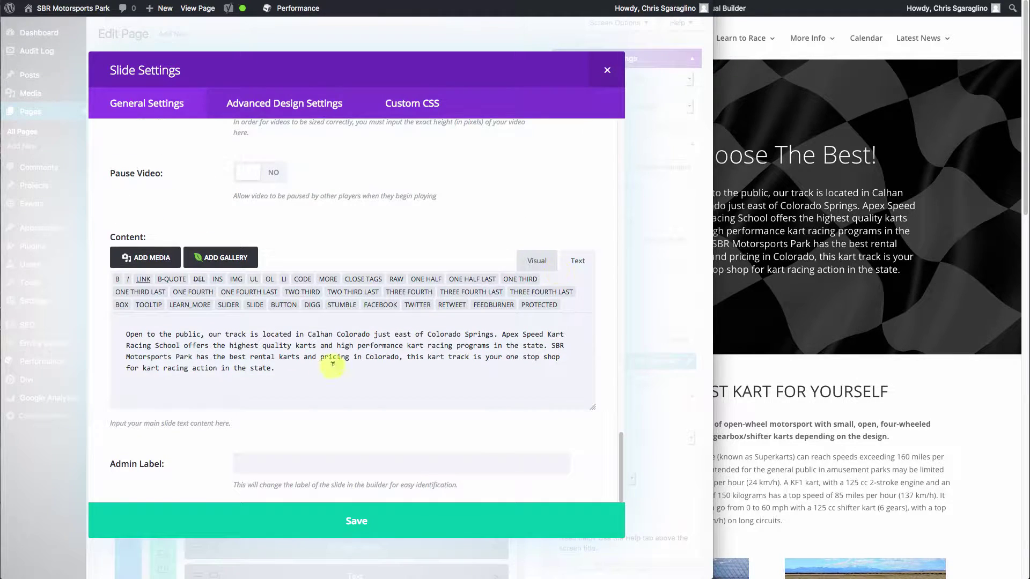
scroll(193, 203, up, 8)
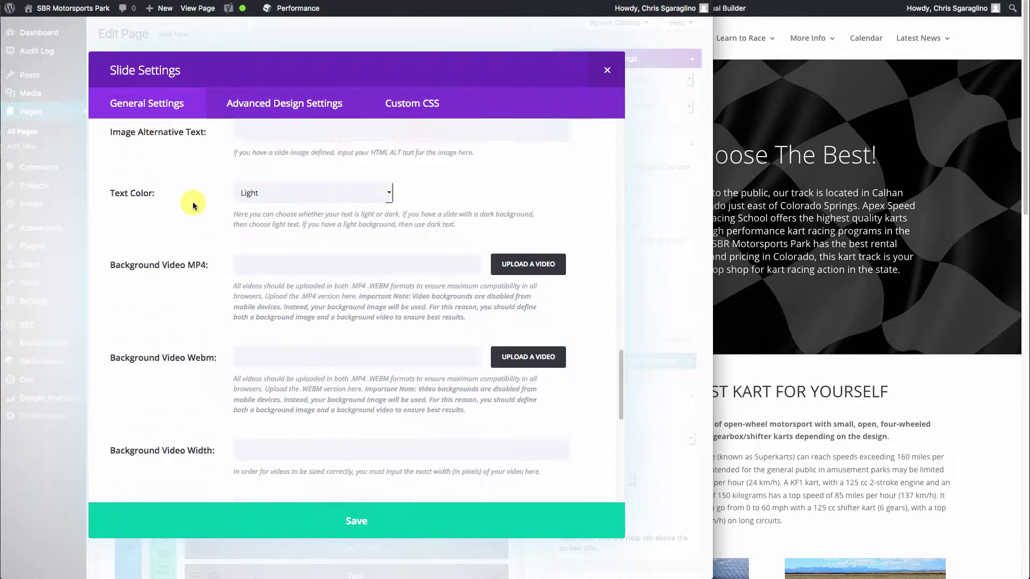
Save the slide and the Fullwidth Slider module, and update the Kart Rentals page
scroll(192, 202, up, 2)
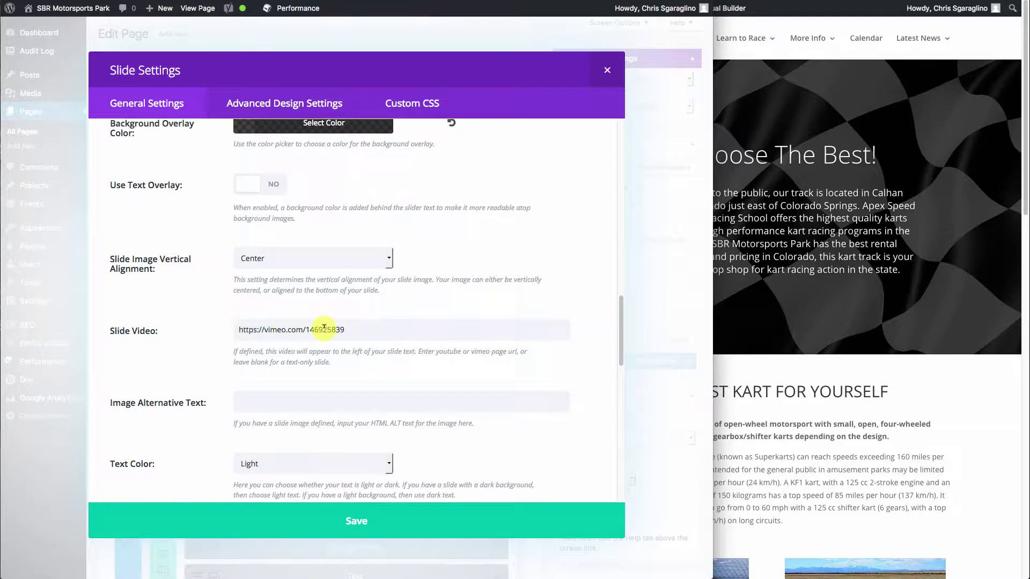
click(359, 522)
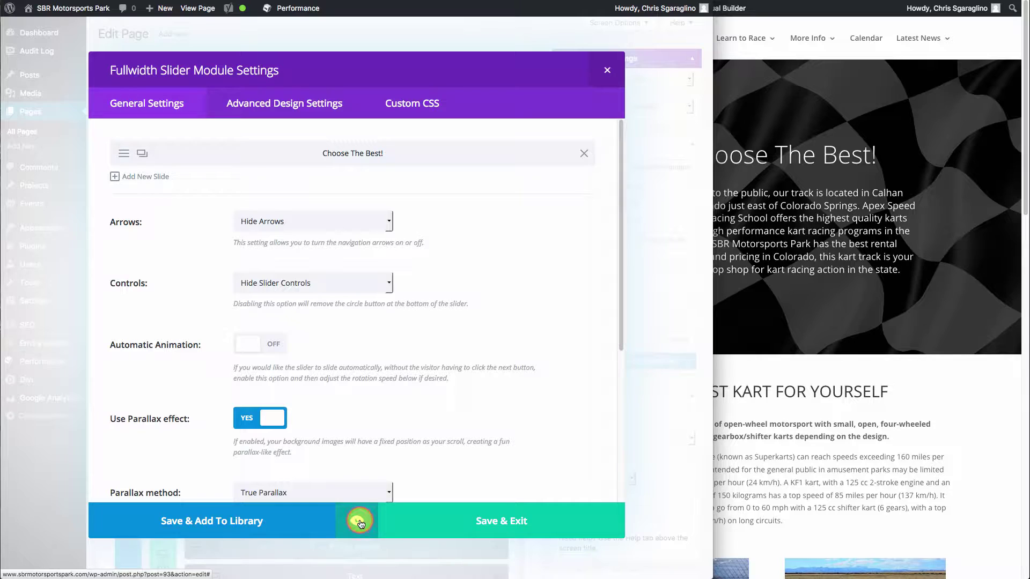
click(510, 519)
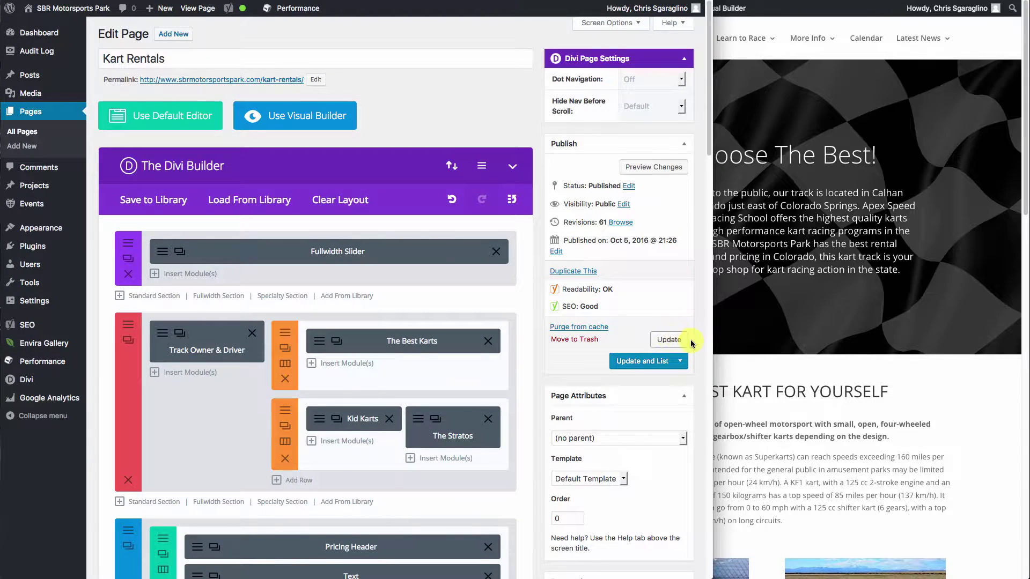
click(670, 340)
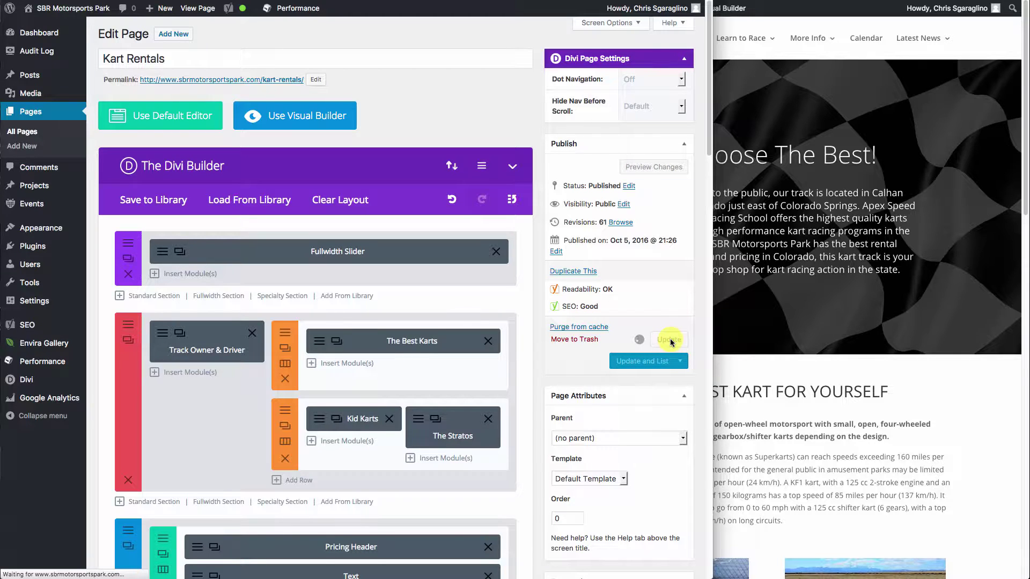
Examine the live page's section below the header, from the Track Owner & Driver column to the kart descriptions
click(970, 417)
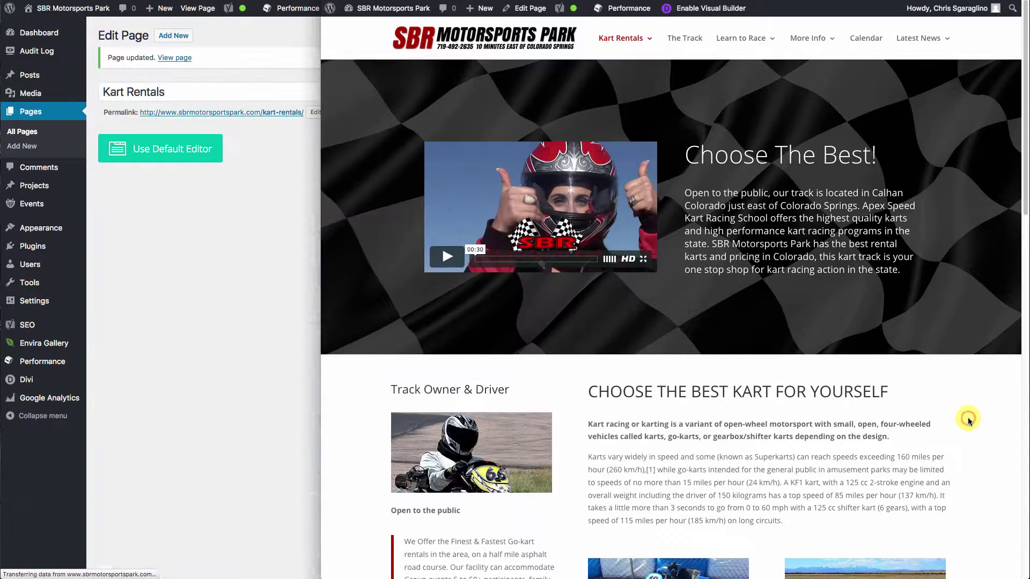
scroll(968, 417, down, 5)
scroll(967, 418, down, 1)
scroll(968, 418, up, 2)
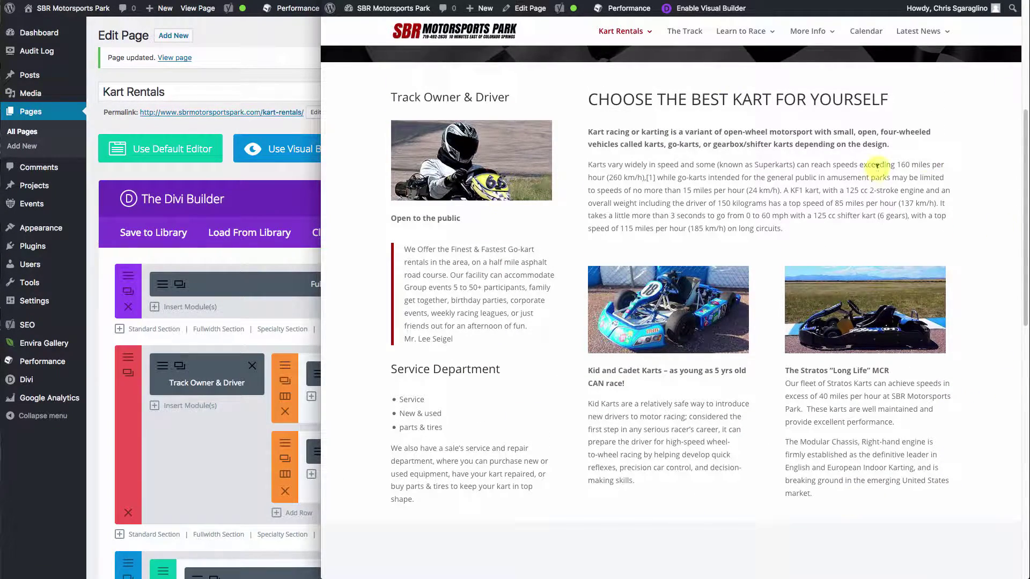
Collapse the builder section that holds the Track Owner & Driver and kart modules, and expand it again
click(197, 169)
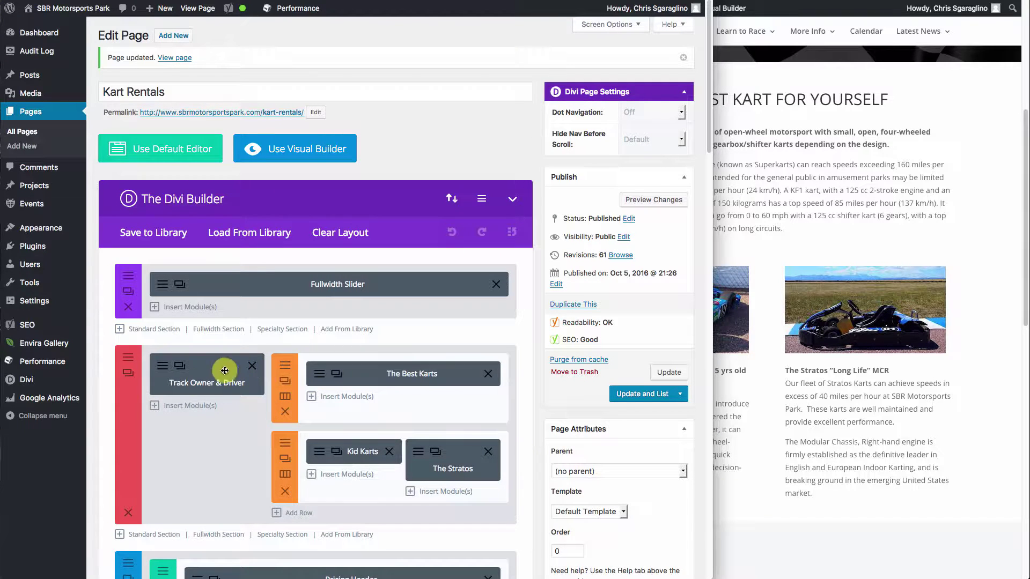
right_click(125, 416)
click(100, 358)
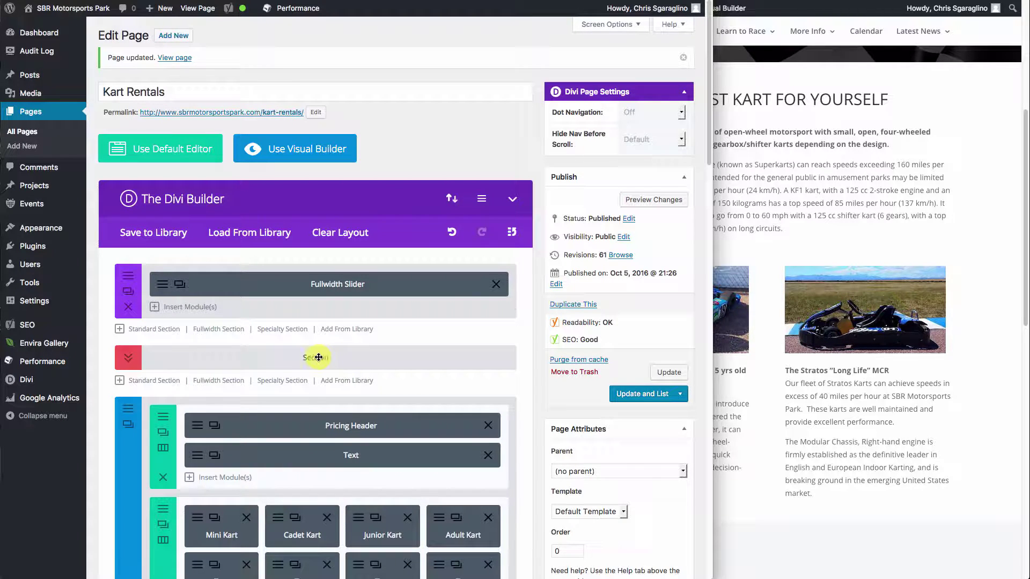
click(129, 358)
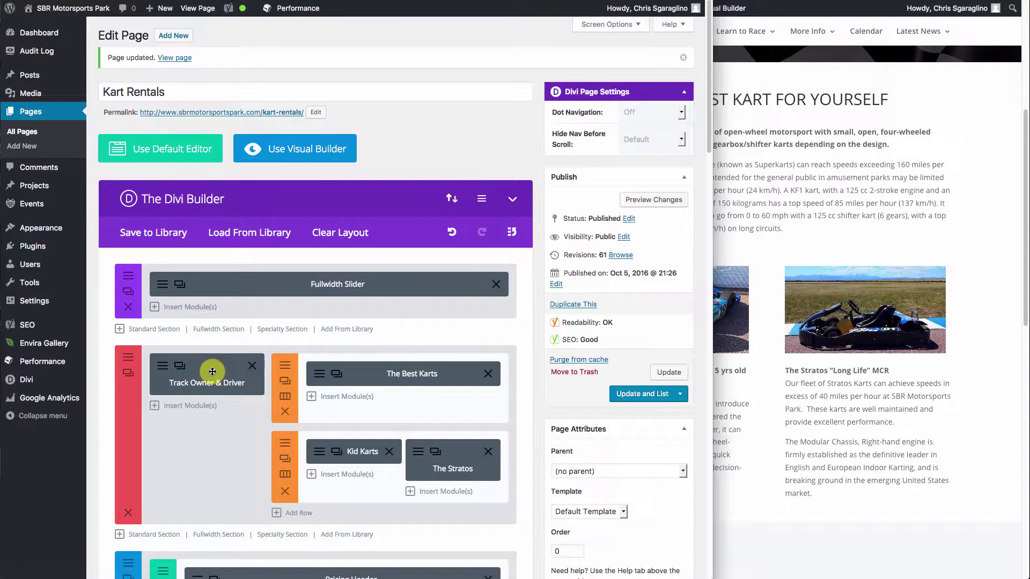
Compare the Track Owner & Driver module in the builder with the matching sidebar column on the live page
click(779, 231)
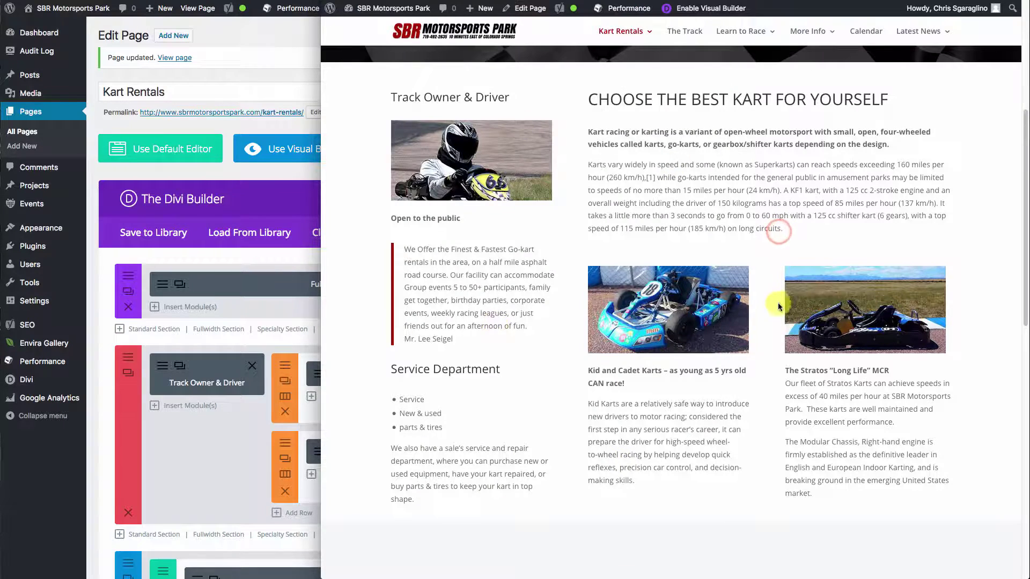
click(213, 415)
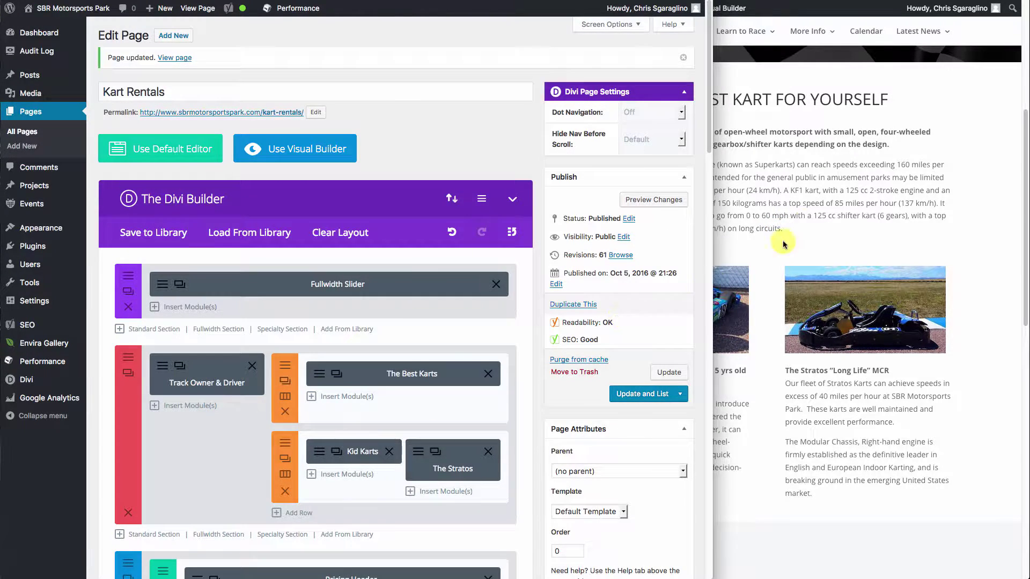
click(717, 281)
click(248, 436)
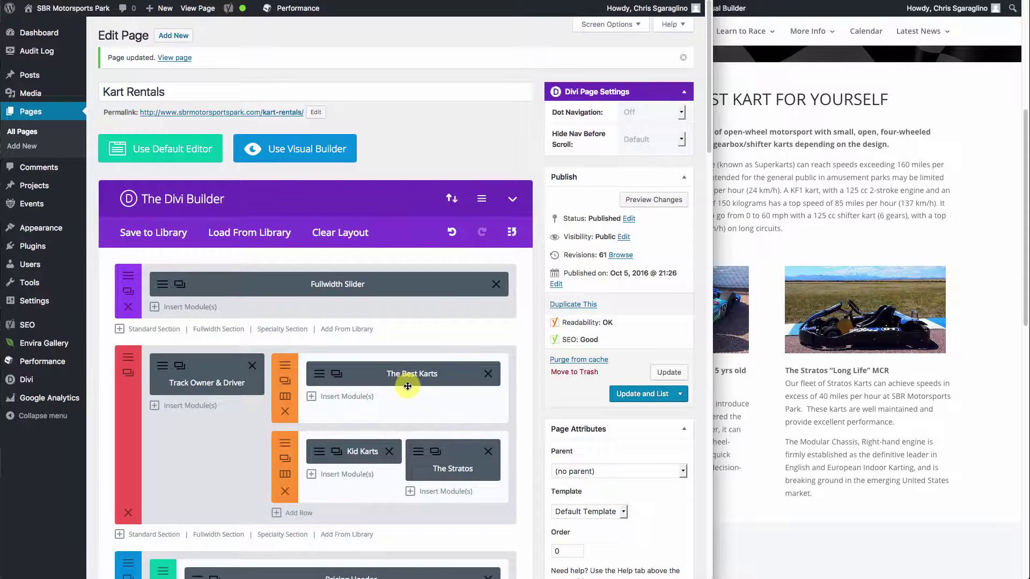
Compare The Best Karts, Kid Karts and The Stratos modules with their text and image blocks on the live page
click(788, 199)
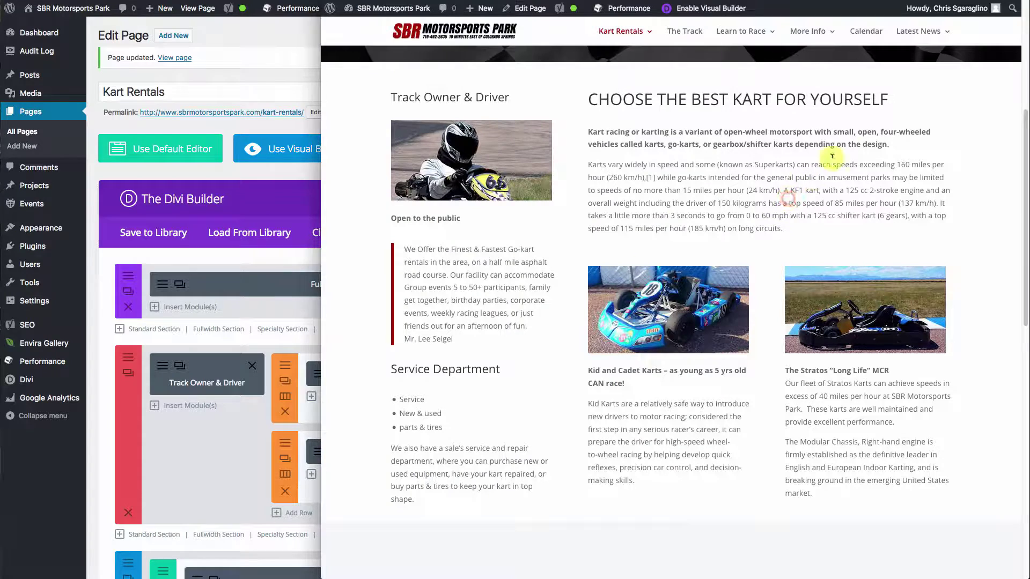
click(660, 429)
click(153, 463)
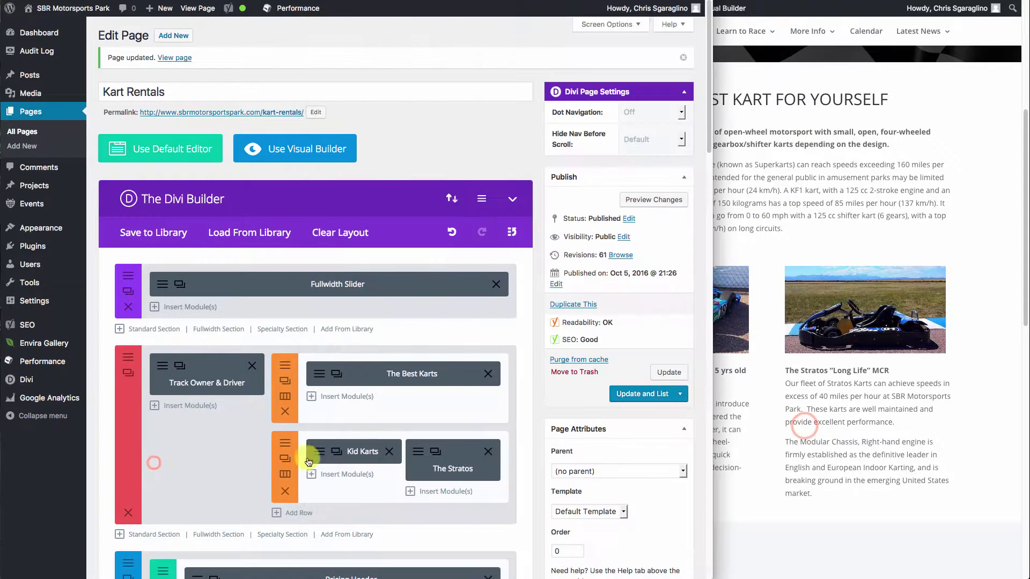
click(811, 443)
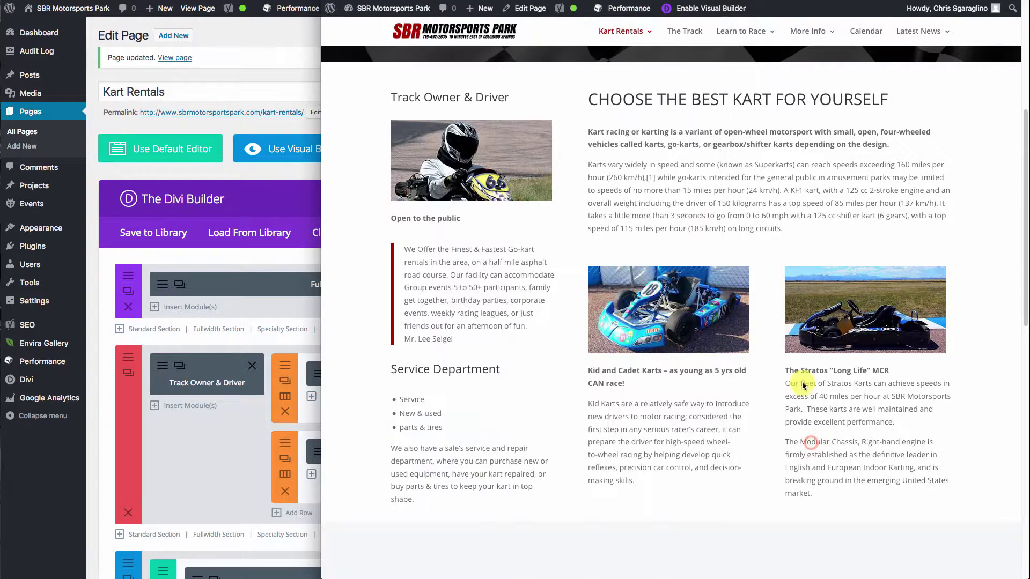
click(215, 436)
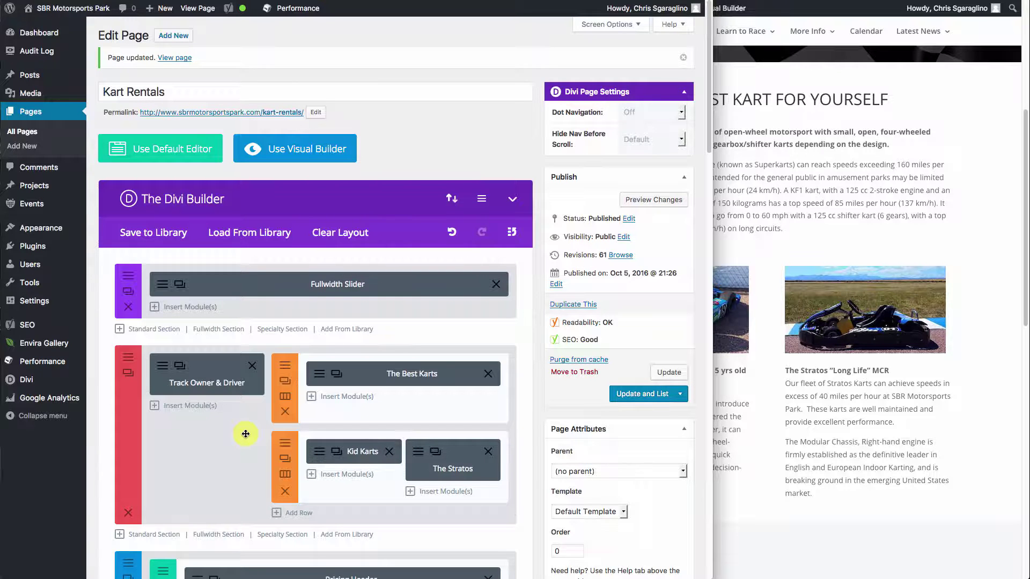
click(862, 372)
click(231, 429)
Swap the Kid Karts and The Stratos modules between their columns and update the page to check the order live
drag(379, 447, 473, 447)
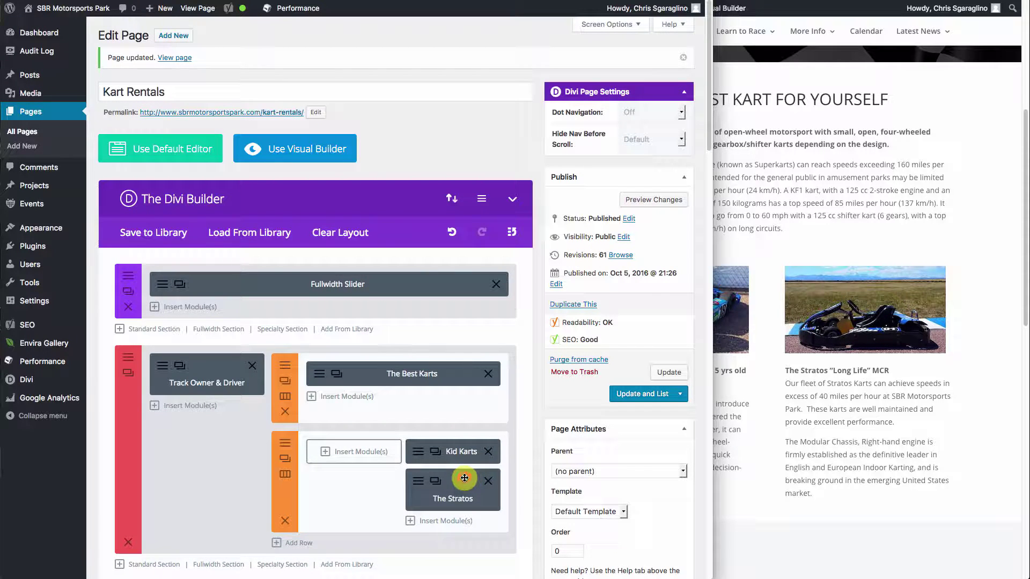
drag(465, 478, 363, 447)
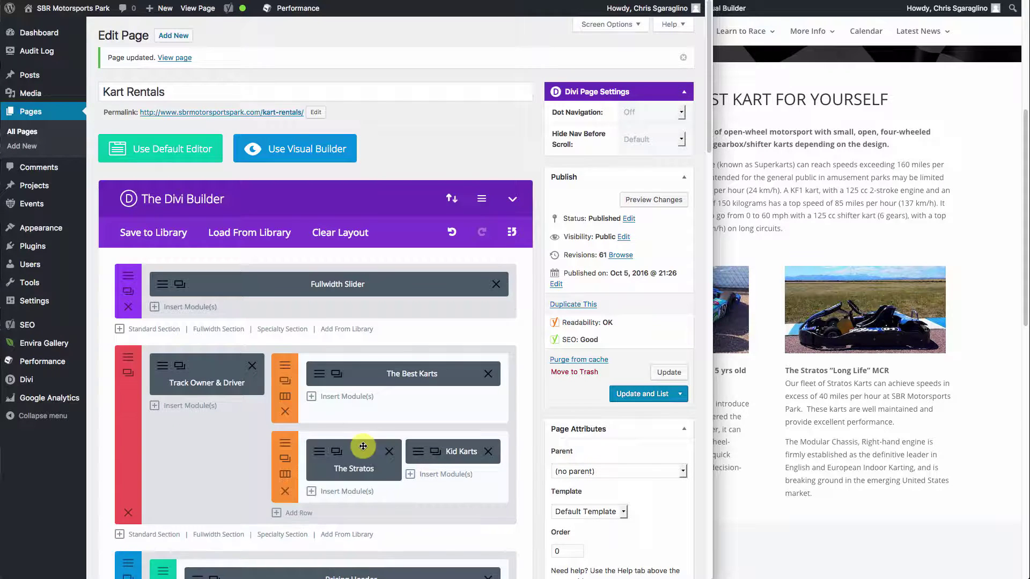
click(668, 379)
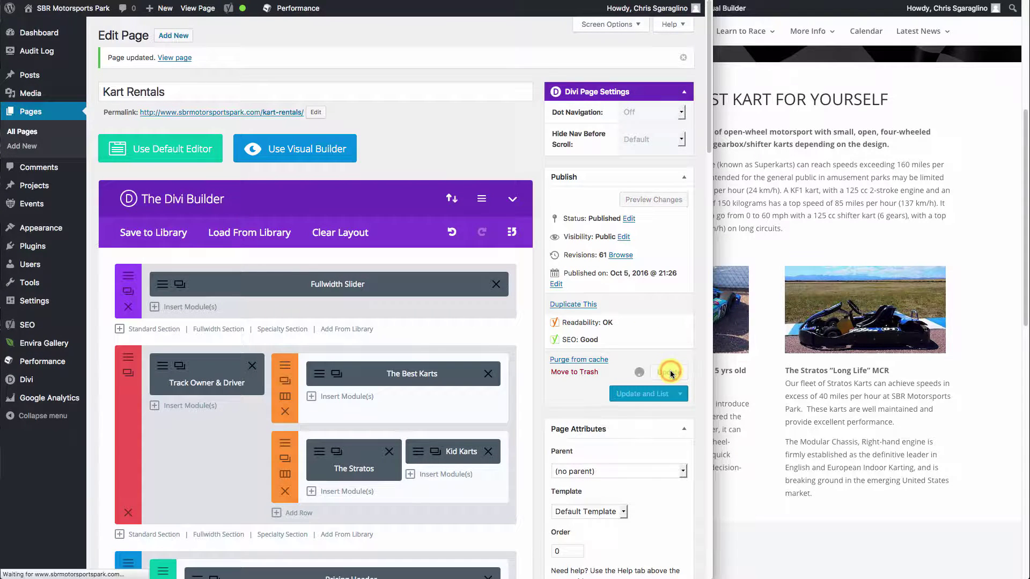
click(861, 433)
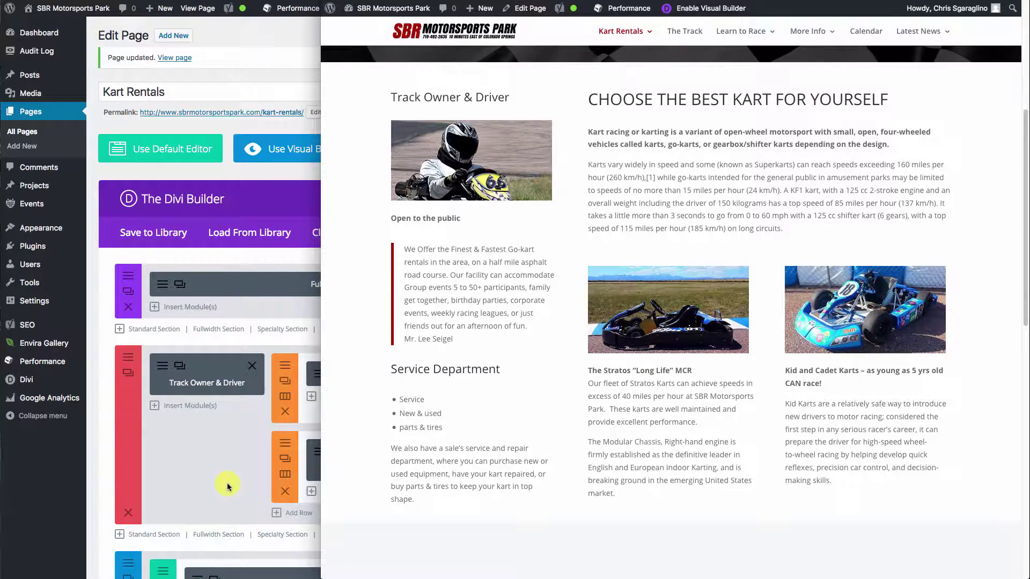
Move the Kid Karts module back to the first column and The Stratos back to the second
click(227, 484)
mouse_move(359, 454)
mouse_down()
mouse_move(462, 441)
mouse_move(471, 487)
mouse_move(365, 452)
mouse_up()
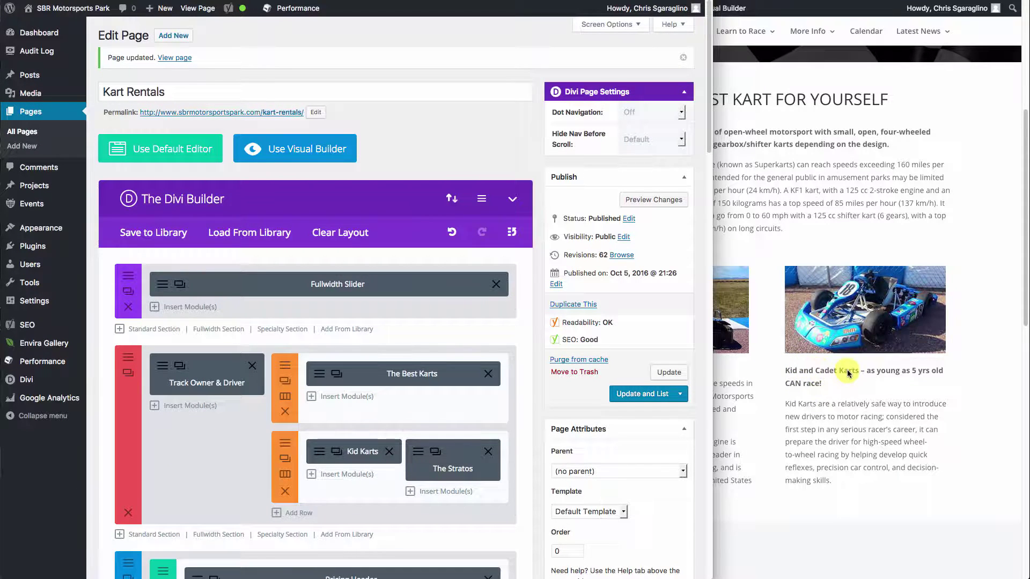
Open the Kid Karts text module's settings and examine its content as HTML code and in the visual editor
click(320, 454)
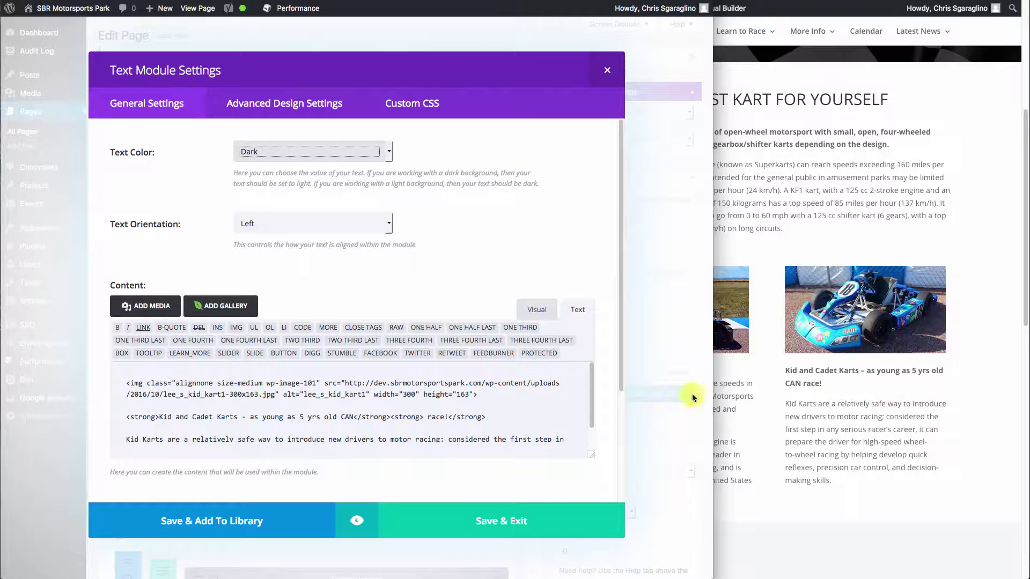
click(329, 417)
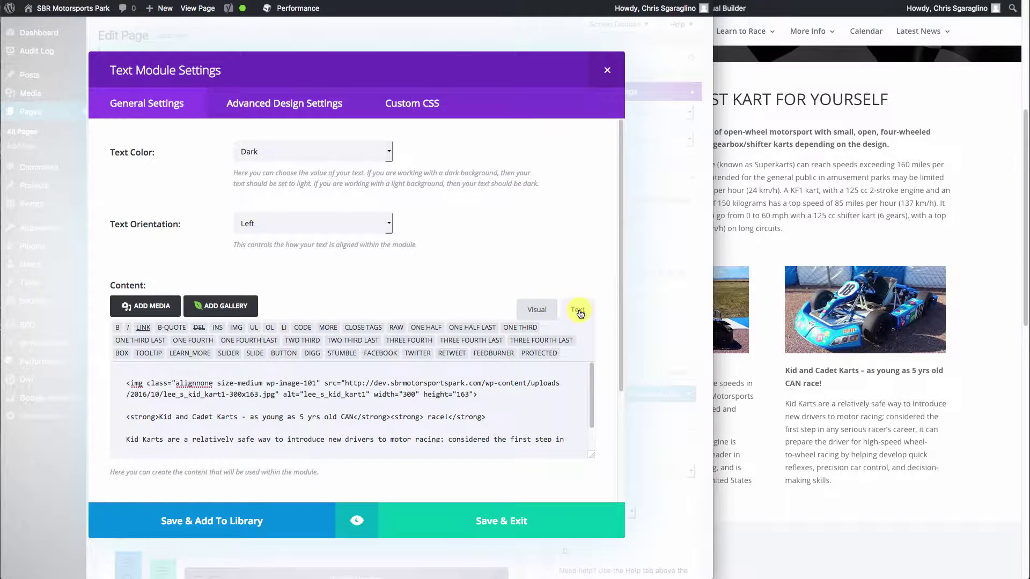
click(538, 311)
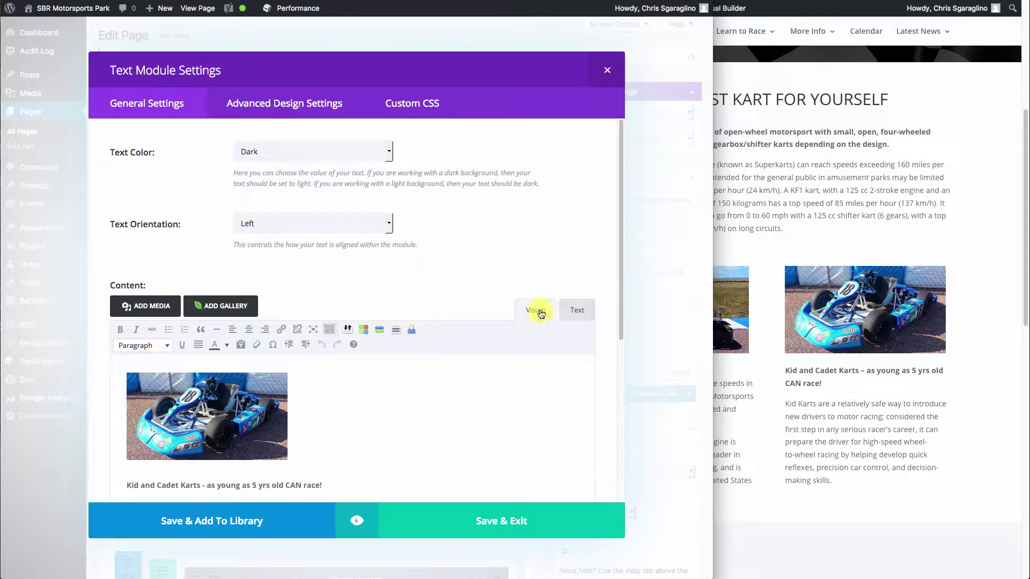
scroll(533, 375, down, 5)
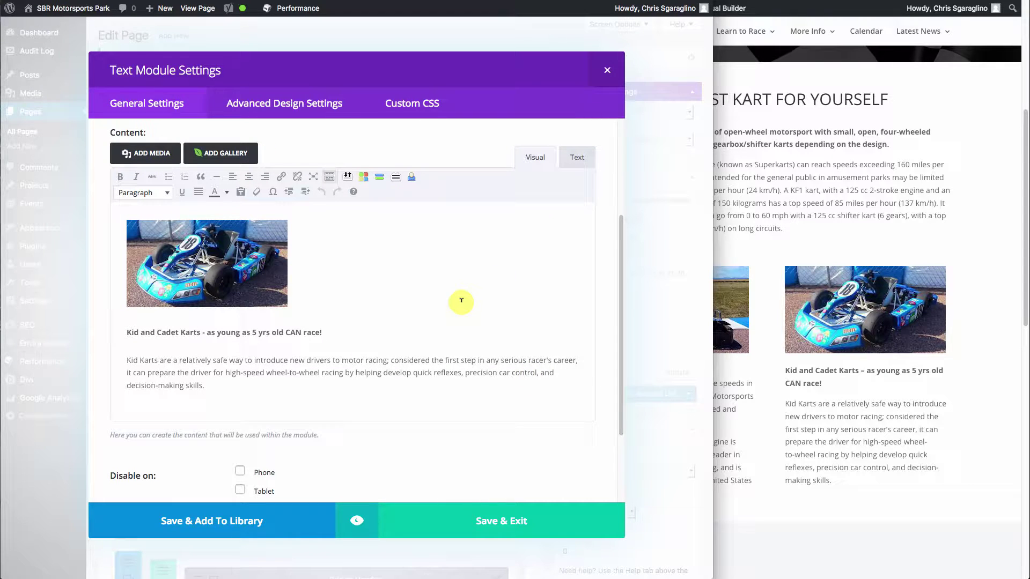
click(333, 357)
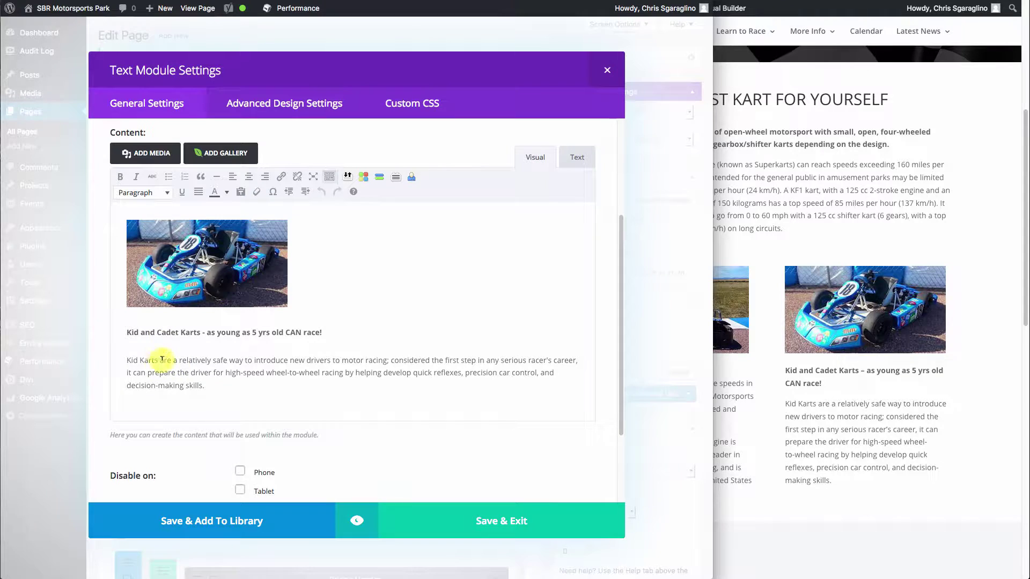
click(141, 334)
scroll(285, 346, up, 1)
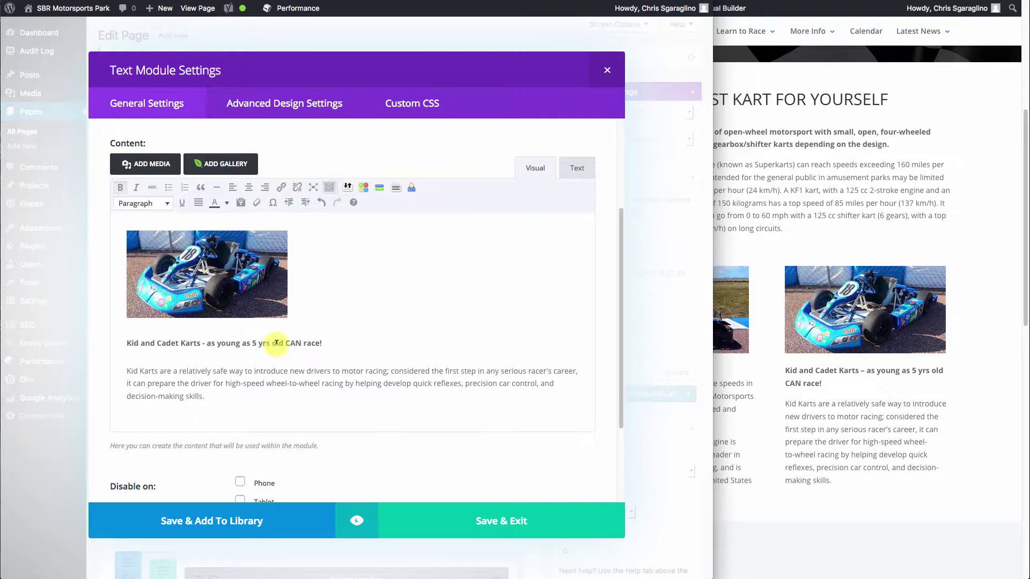
Change the age in the Kid and Cadet Karts heading to 8 yrs old
click(253, 343)
key(Delete)
key(Delete)
text(8)
Preview the Kid Karts text module within its section and check the edited heading
click(357, 521)
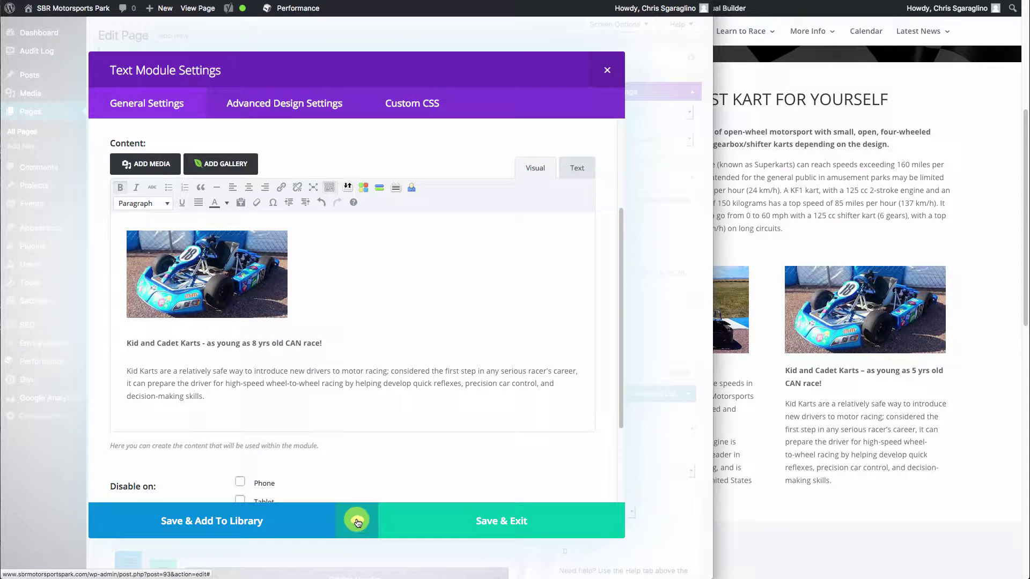
click(357, 522)
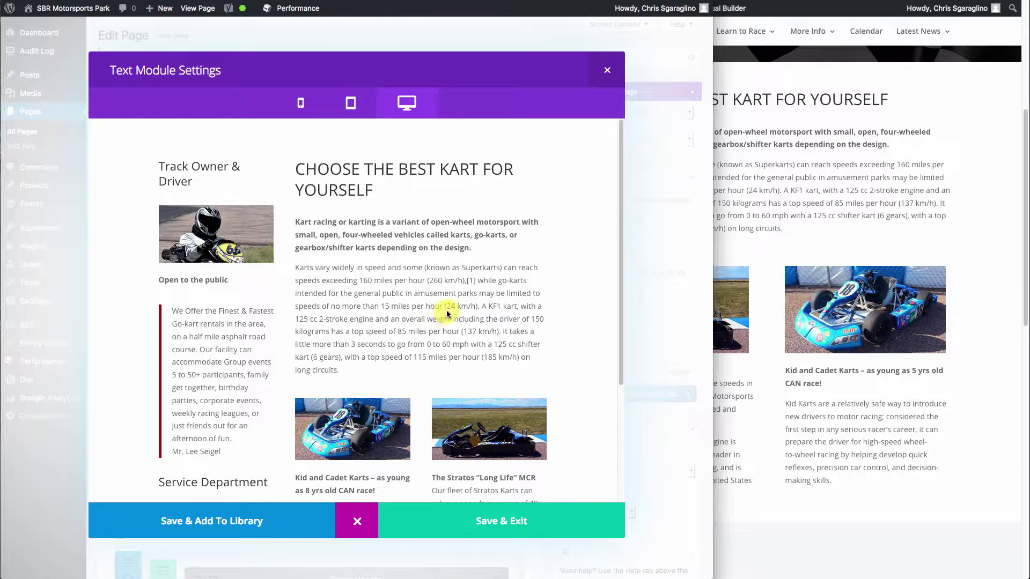
scroll(447, 314, down, 3)
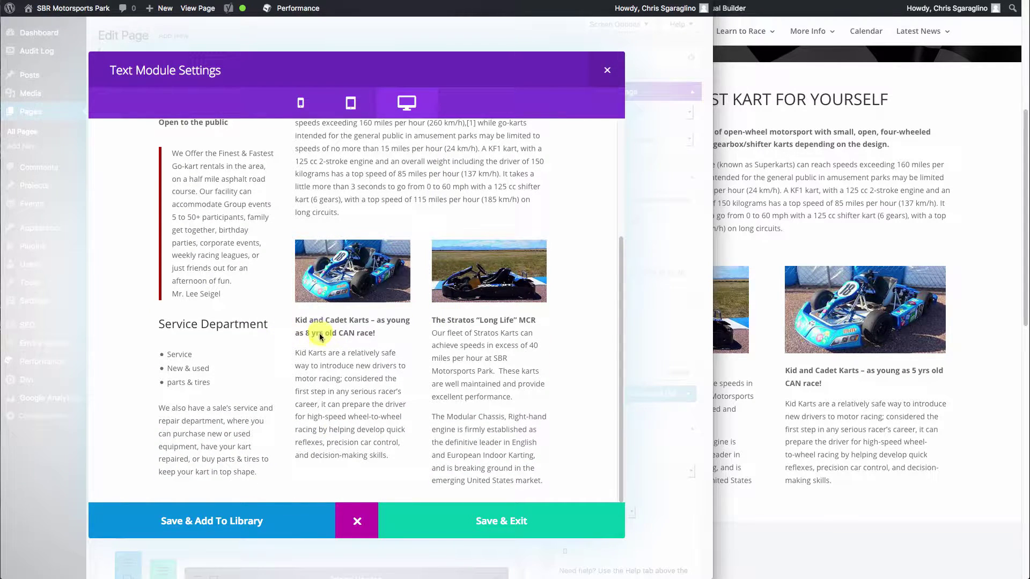
Save the Kid Karts text module, update the page and check the heading on the live page
click(498, 523)
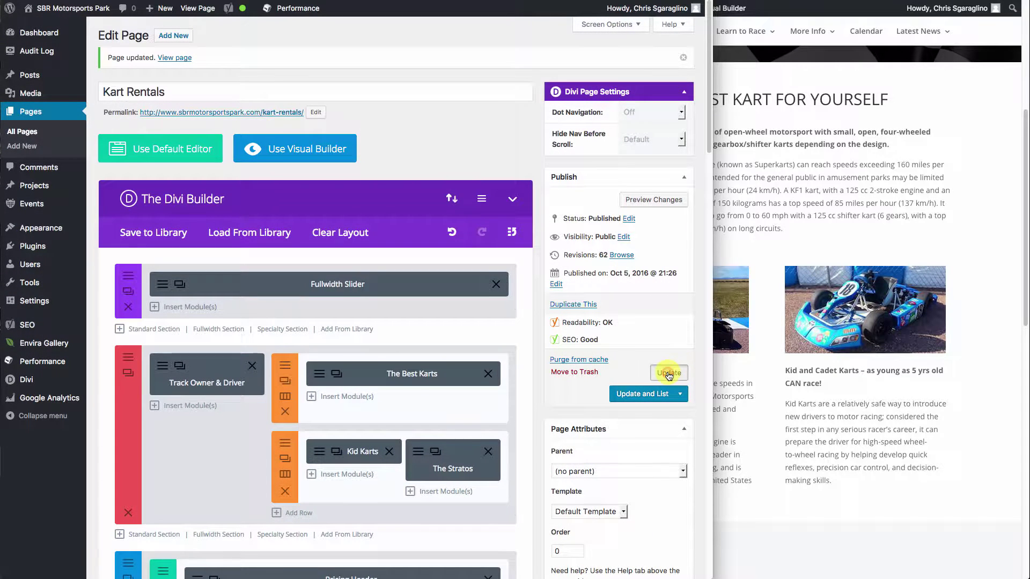
click(669, 373)
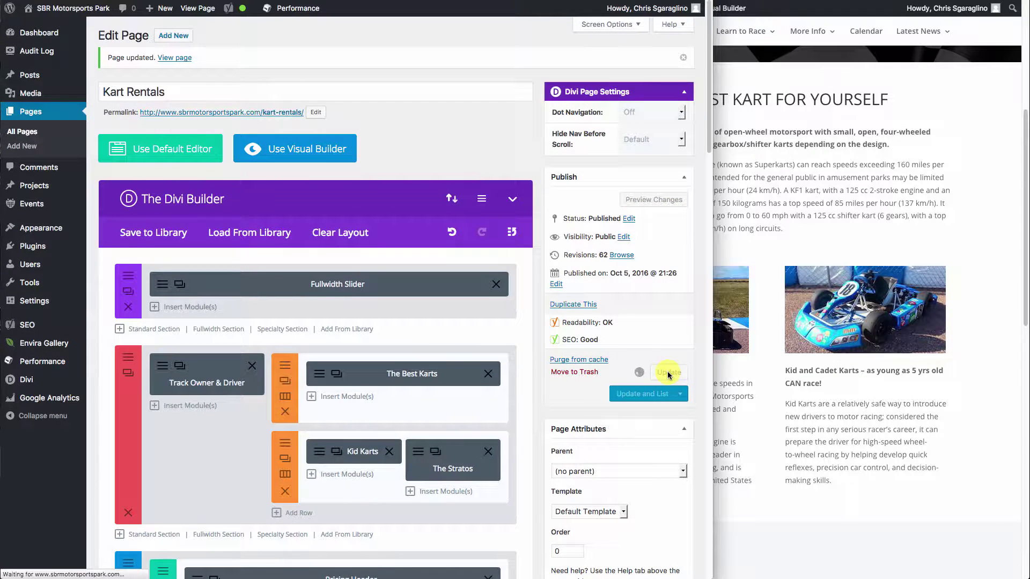
click(897, 429)
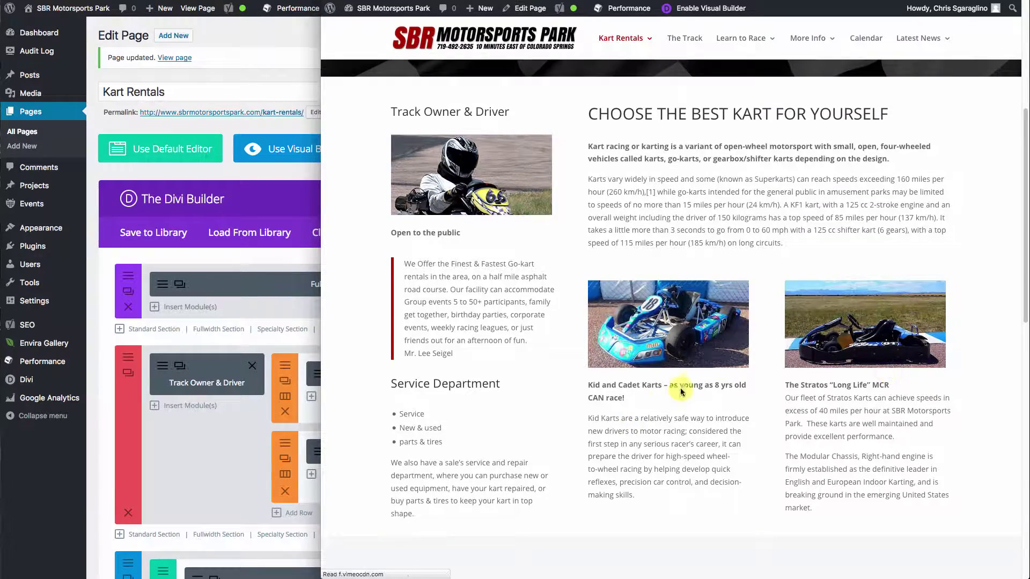
Change the age in the Kid and Cadet Karts heading to 5 yrs old and save the Kid Karts text module
click(218, 457)
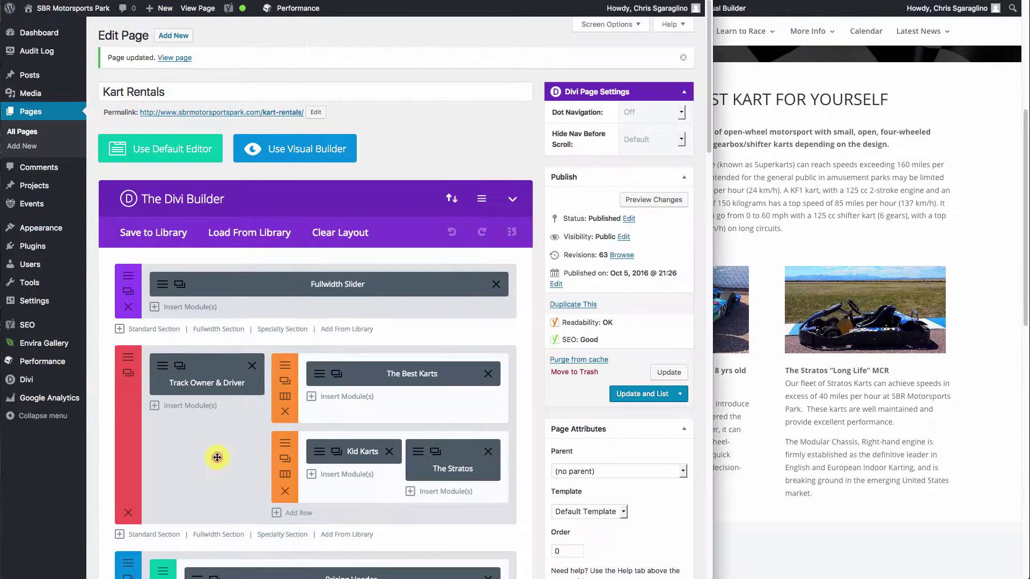
click(319, 450)
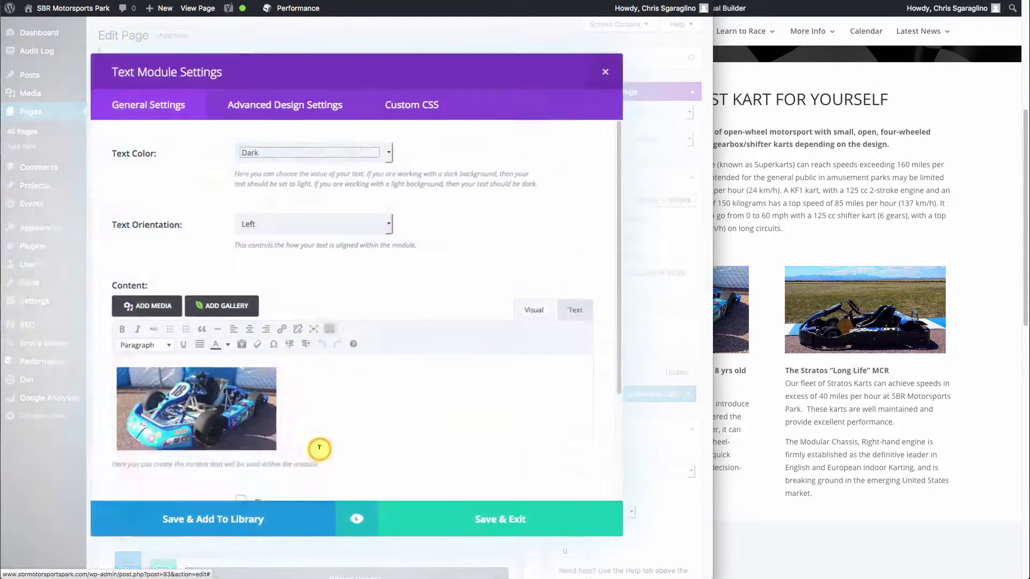
click(252, 484)
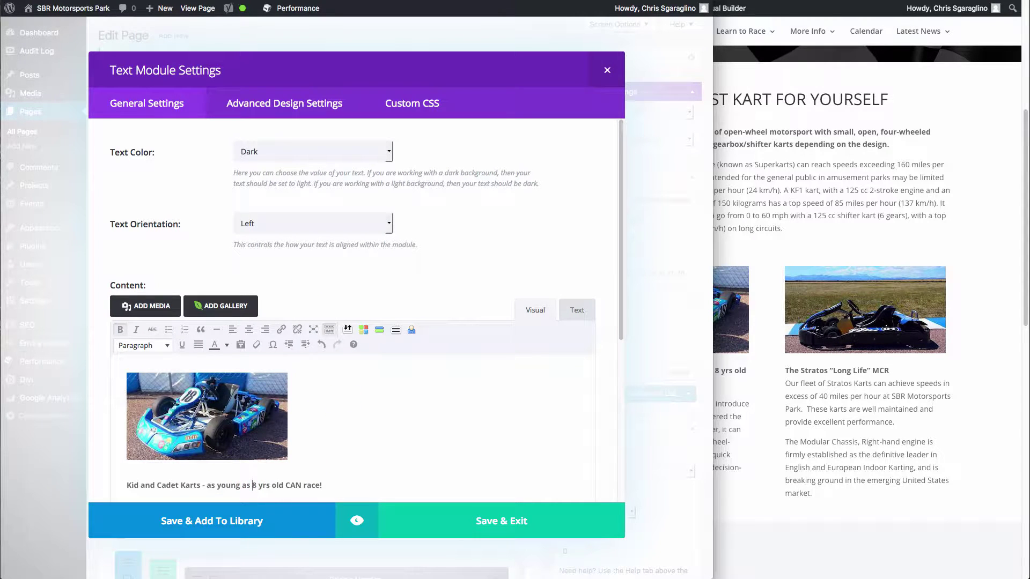
text(5)
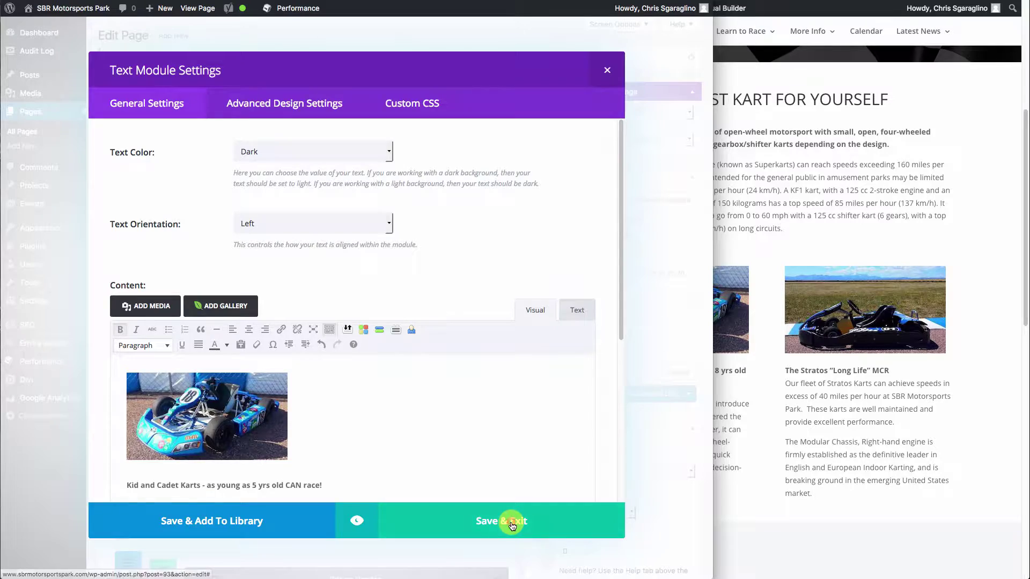
click(510, 520)
Compare the General Kart Rentals pricing section on the live page with its header, text and price modules in the builder
scroll(504, 469, down, 3)
scroll(505, 469, down, 3)
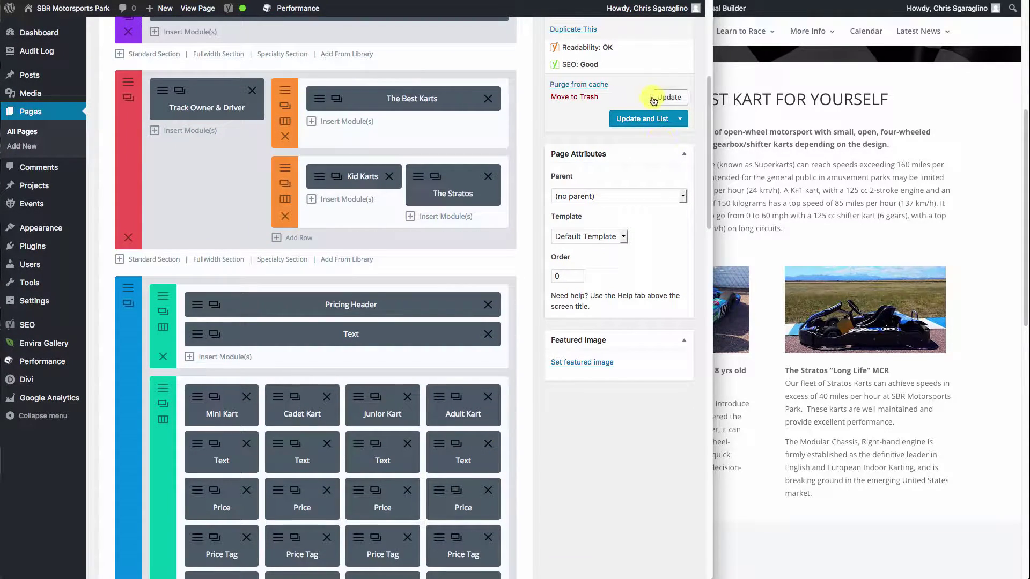
click(759, 391)
scroll(758, 391, down, 8)
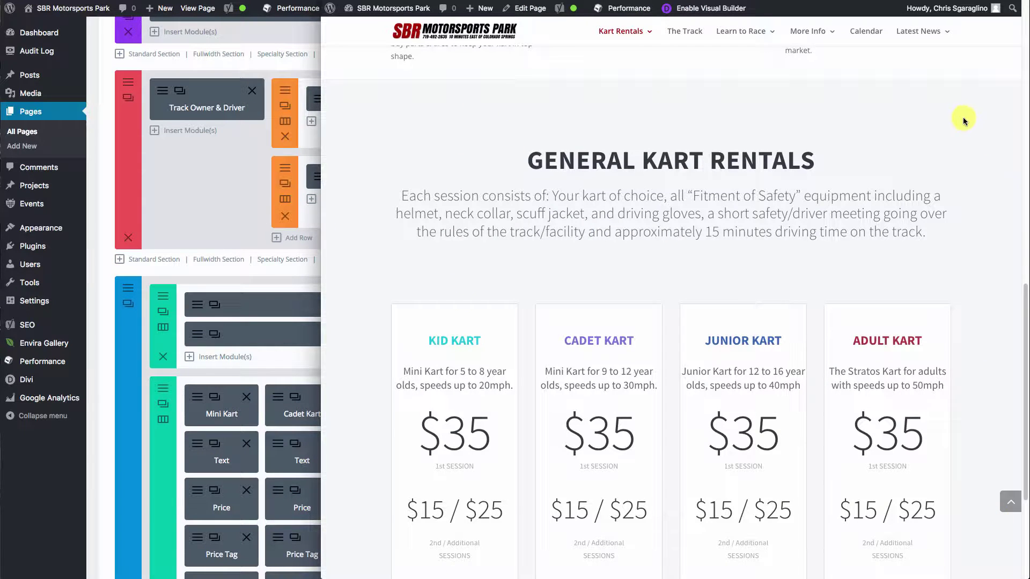
click(256, 293)
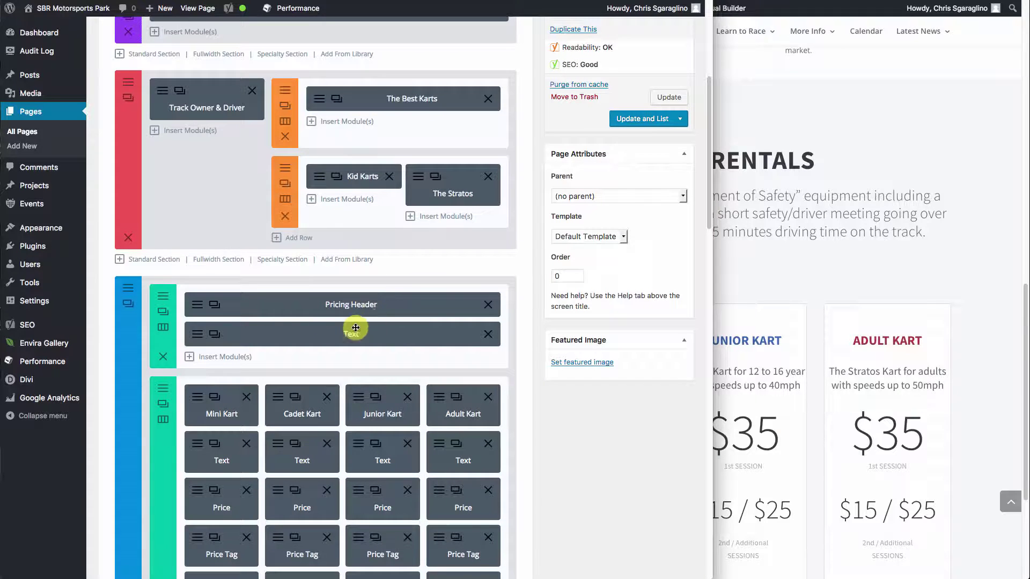
scroll(354, 335, down, 2)
scroll(354, 334, down, 2)
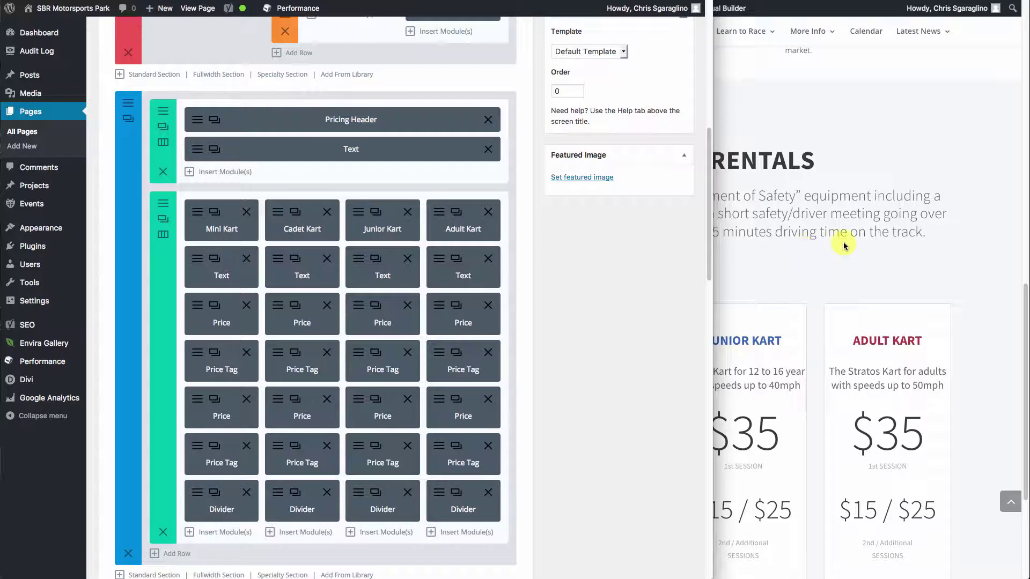
click(908, 256)
scroll(424, 332, down, 2)
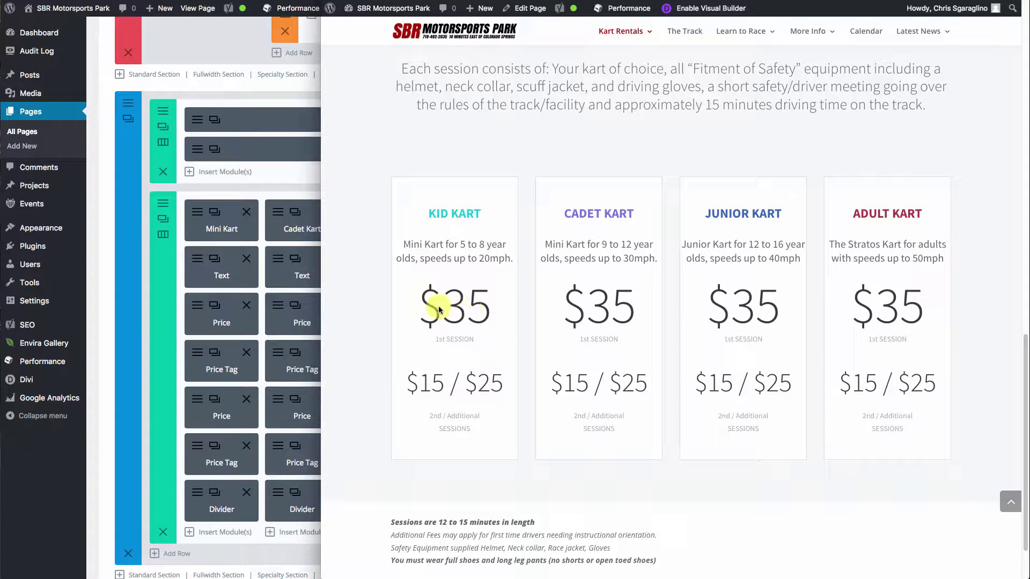
click(230, 233)
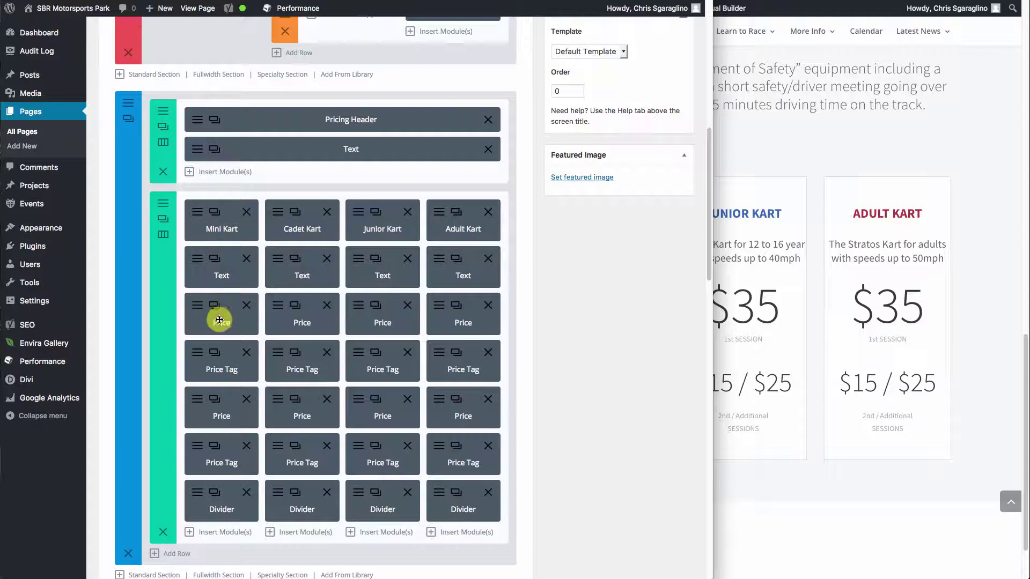
Try clearing the amount after the dollar sign in the first Price module of the Mini Kart column, and close its settings without saving
click(196, 306)
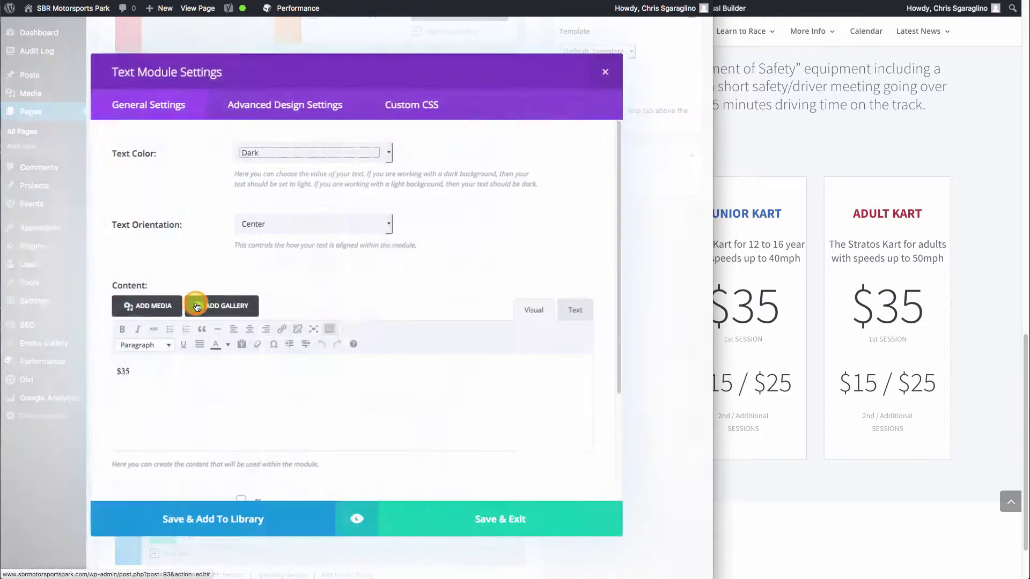
click(141, 379)
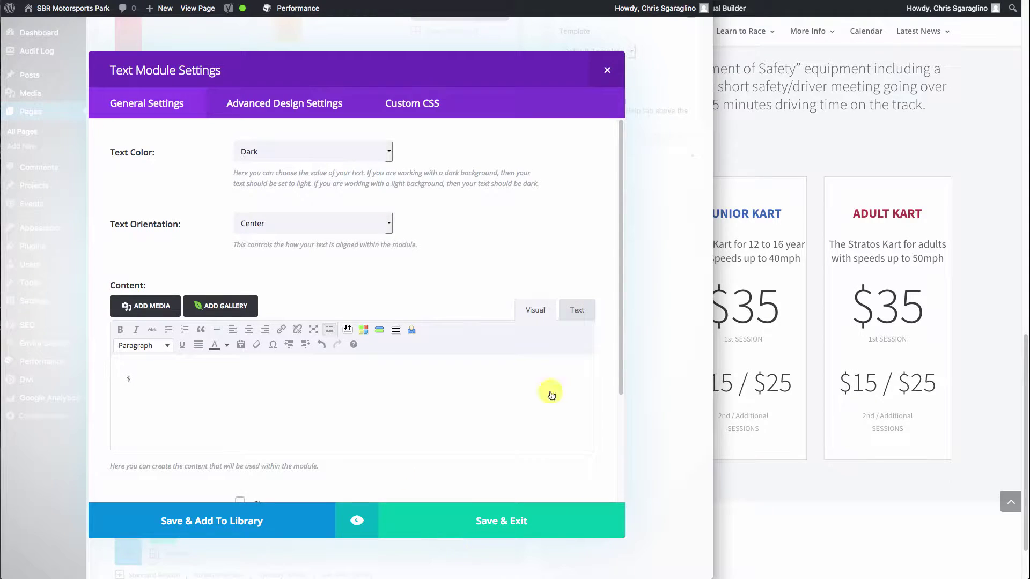
click(605, 69)
Update the Kart Rentals page to store the edited Kid Karts heading, and look over its builder layout
scroll(564, 348, up, 10)
click(668, 372)
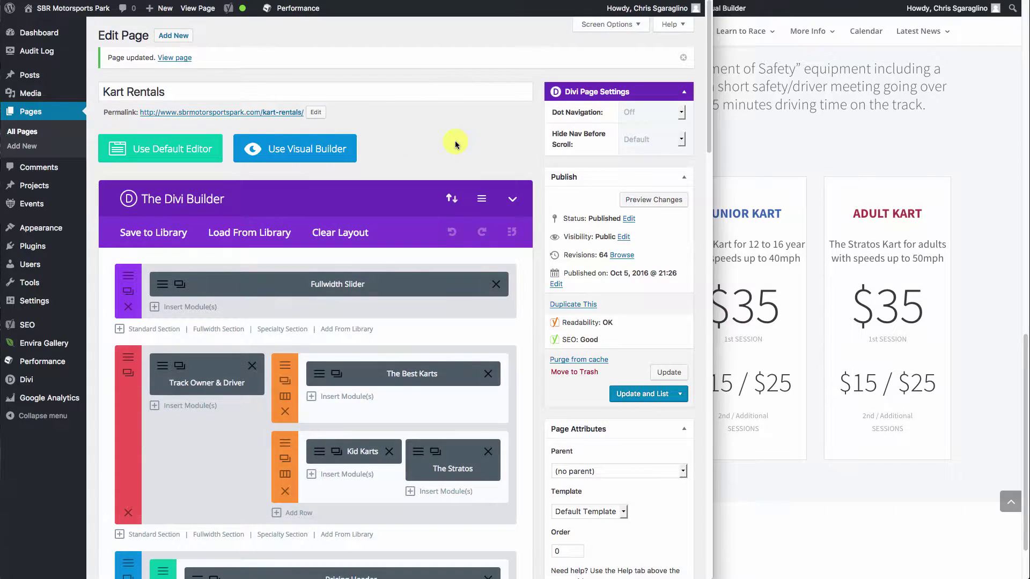
scroll(455, 144, down, 8)
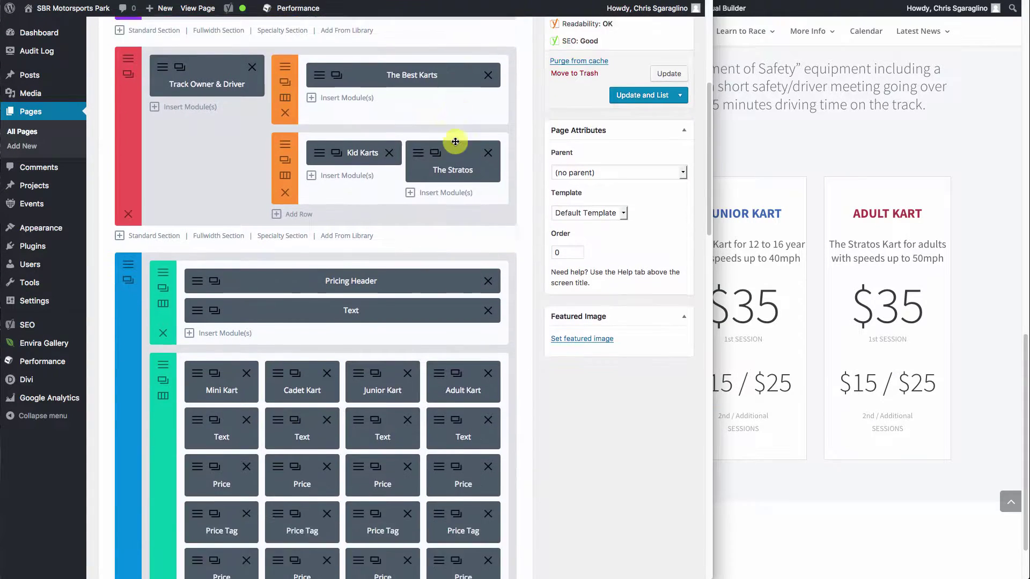
scroll(455, 144, up, 6)
scroll(455, 144, up, 2)
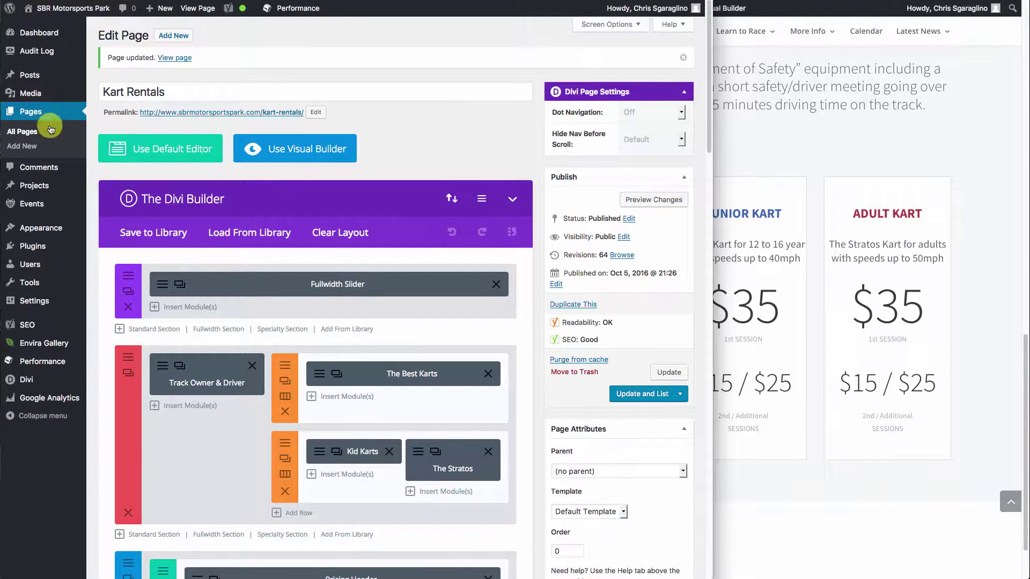
Create a new page titled "Test Page" and switch it to the Divi Builder
click(181, 38)
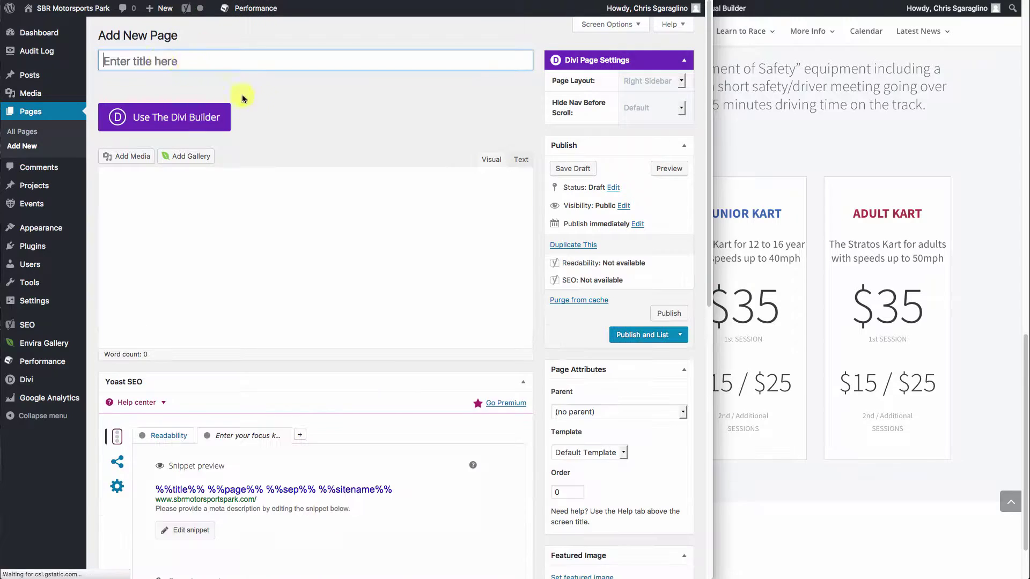
click(184, 60)
text(T)
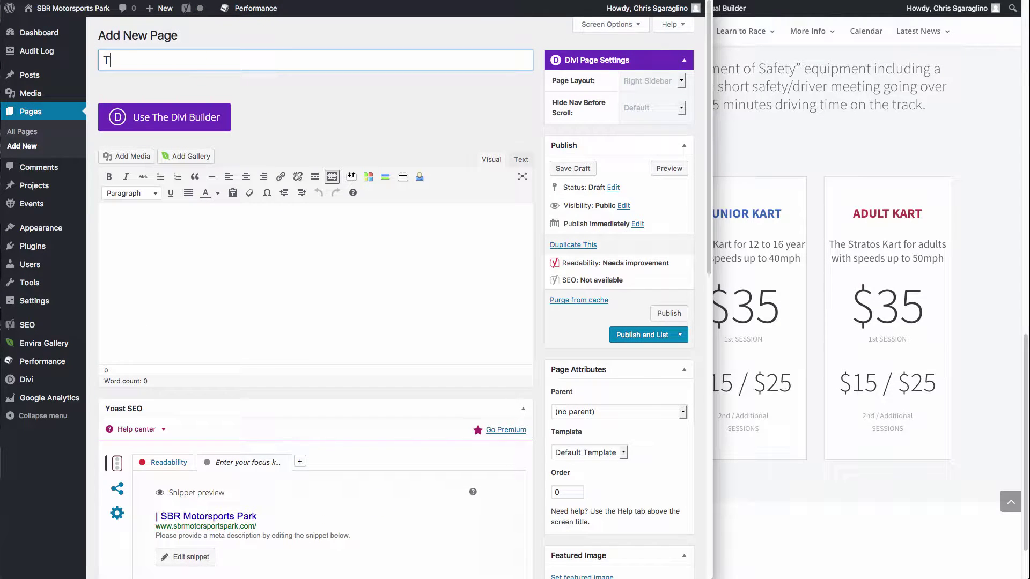
text(est Page)
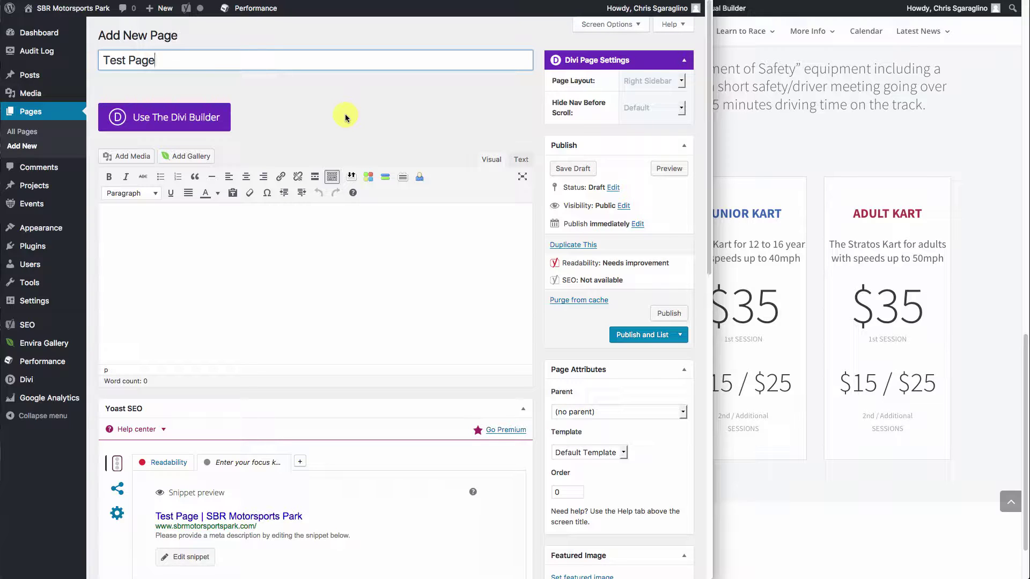
click(200, 118)
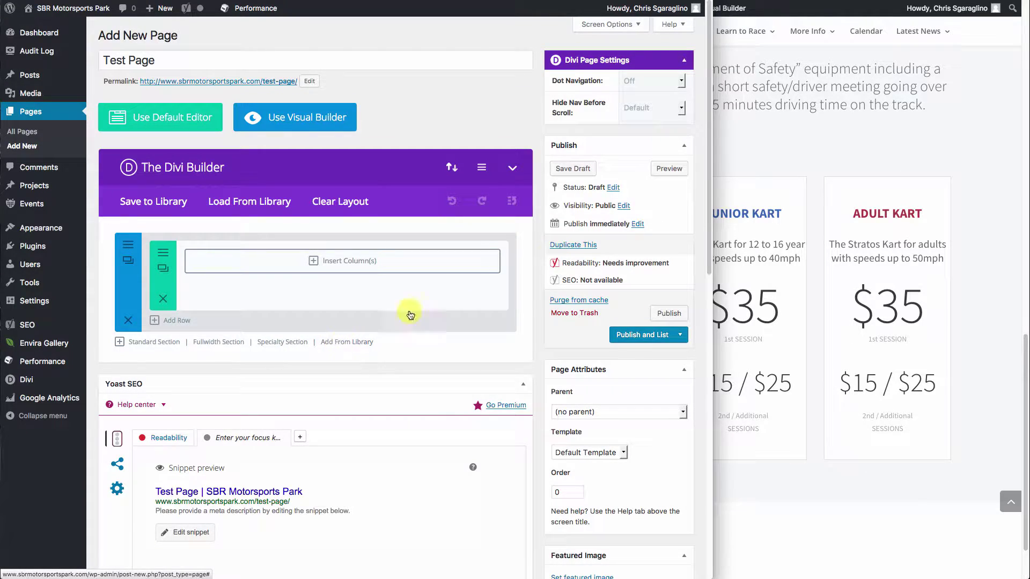
Add the SBR Page Header section from the library to Test Page and remove the empty standard section above it
click(769, 156)
scroll(769, 161, up, 10)
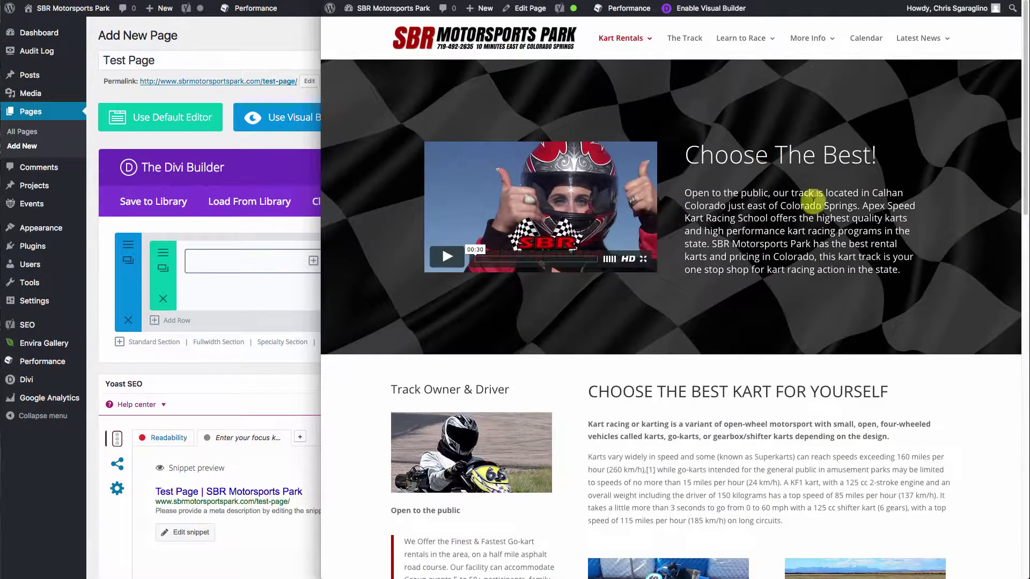
click(242, 327)
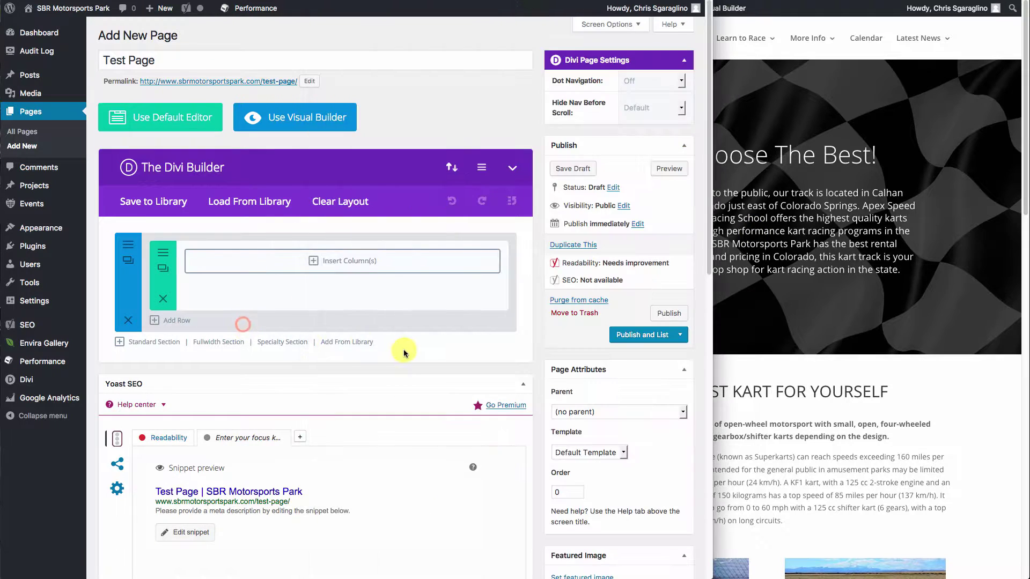
click(349, 340)
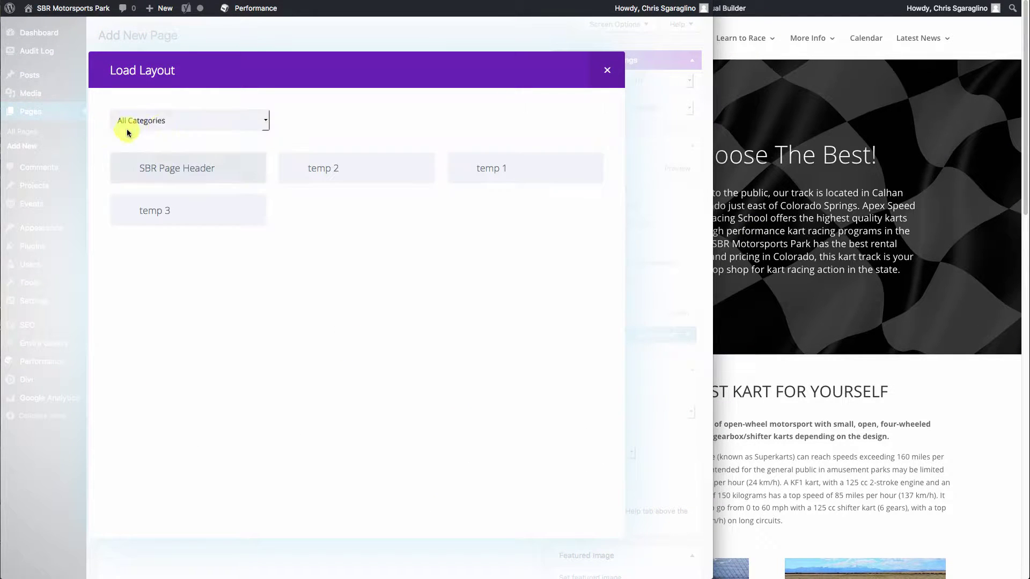
click(177, 170)
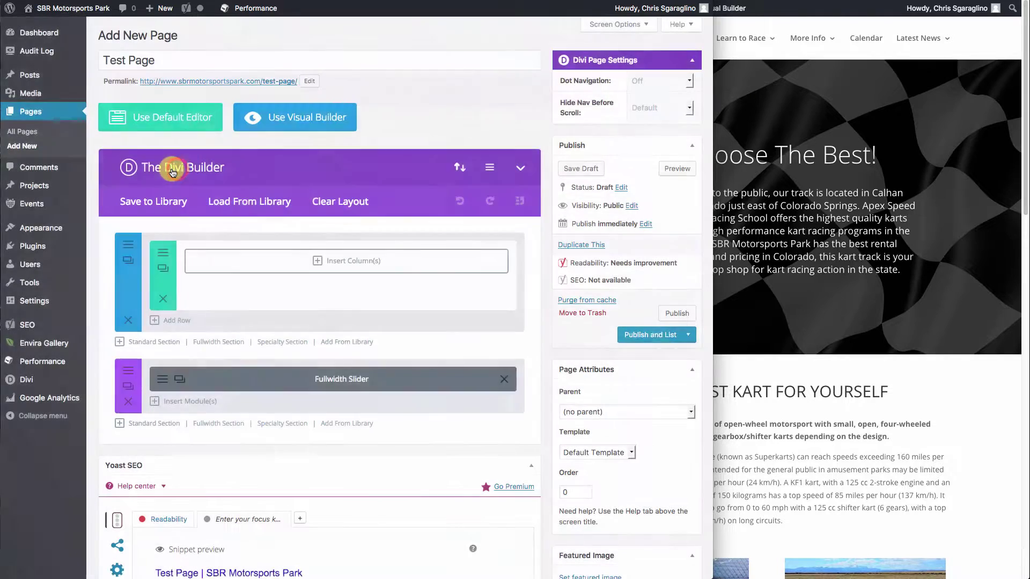
click(127, 321)
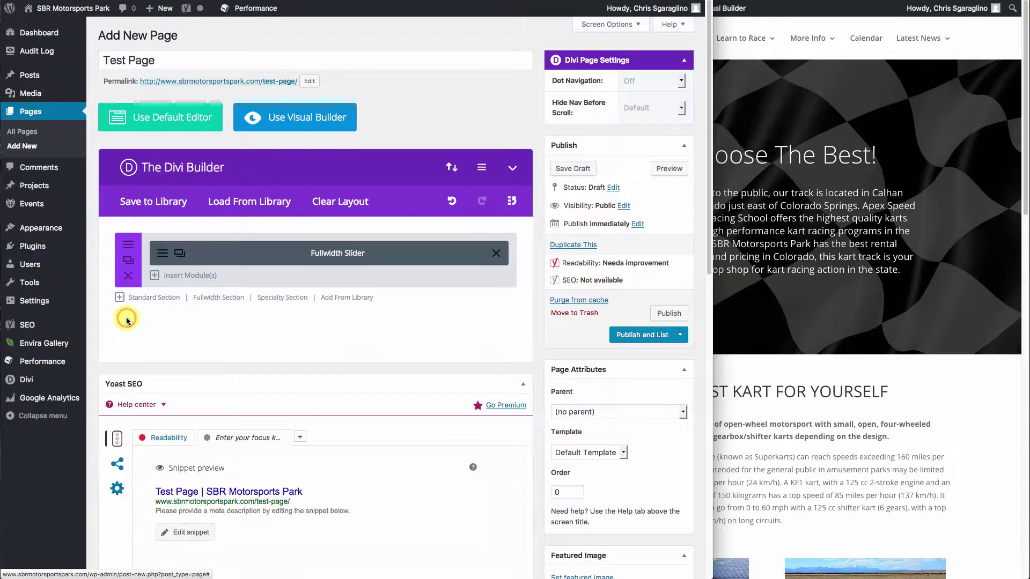
Open the slide in the Fullwidth Slider module and replace its heading with "Our test Slide"
click(161, 257)
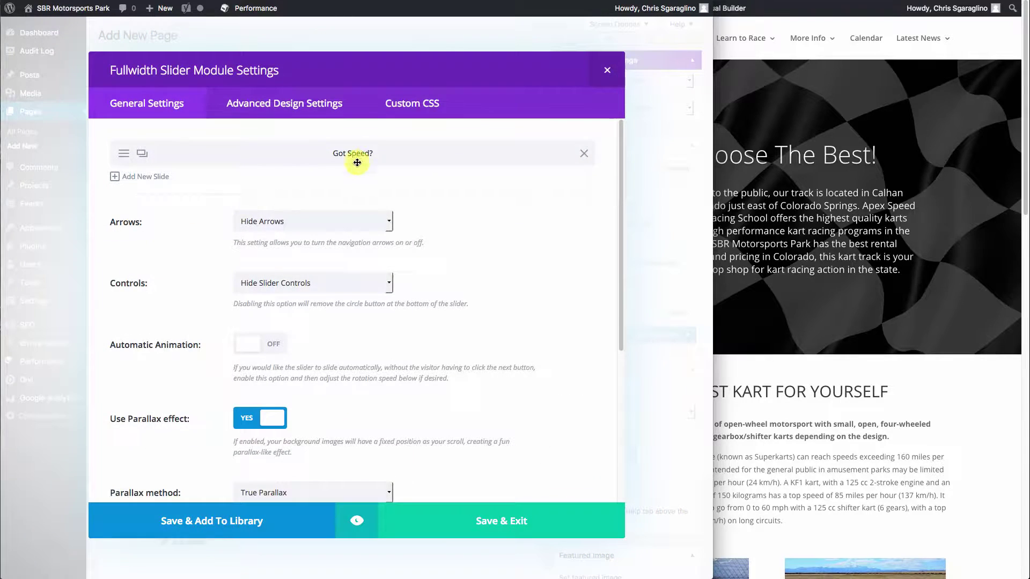
click(124, 154)
drag(291, 149, 169, 150)
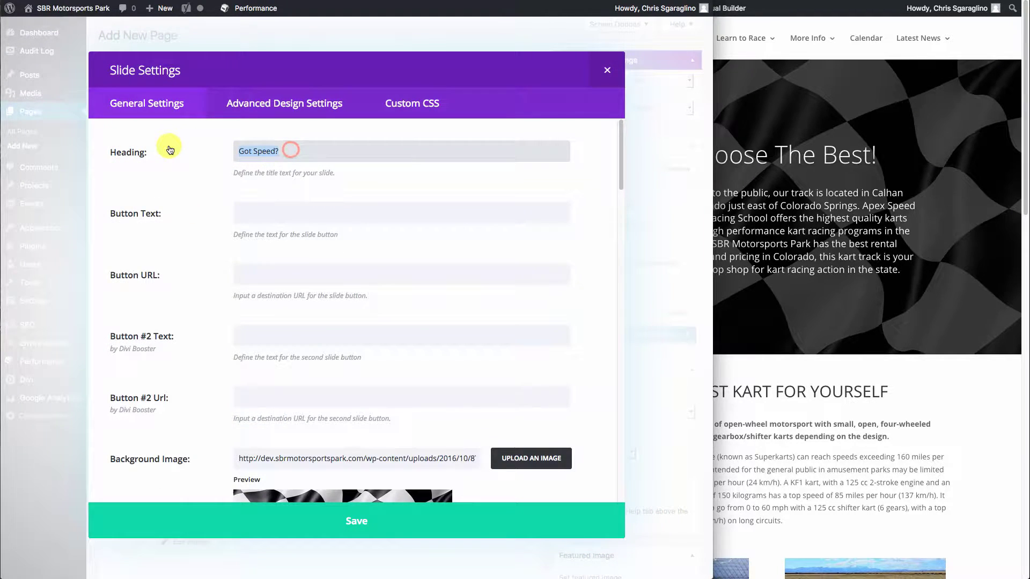
text(Our test Slide)
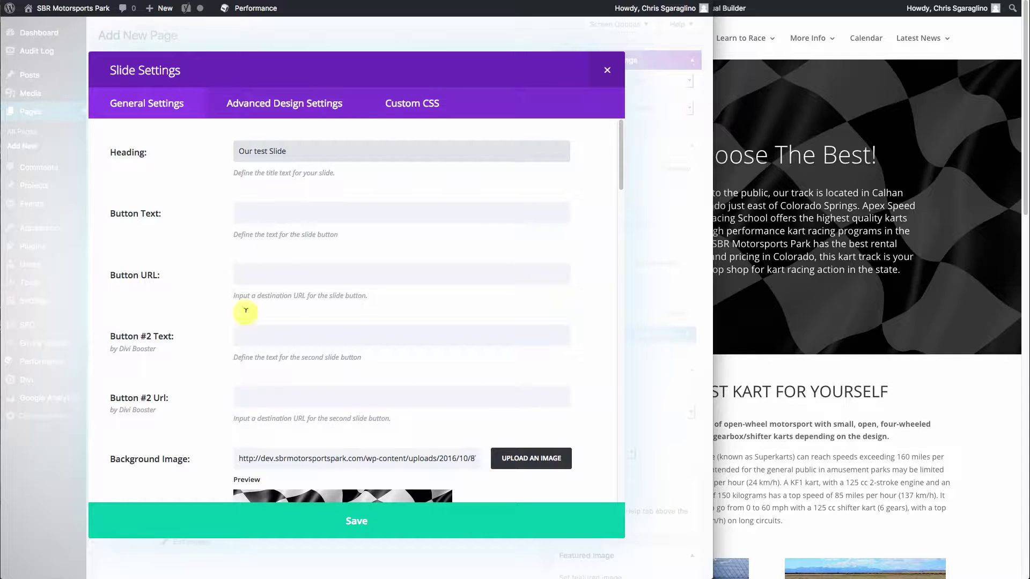
Replace the slide's content with the placeholder paragraph beginning "Vivamus aliquam lectus id interdum aliquam" and save the slide
scroll(341, 336, down, 9)
scroll(340, 336, down, 10)
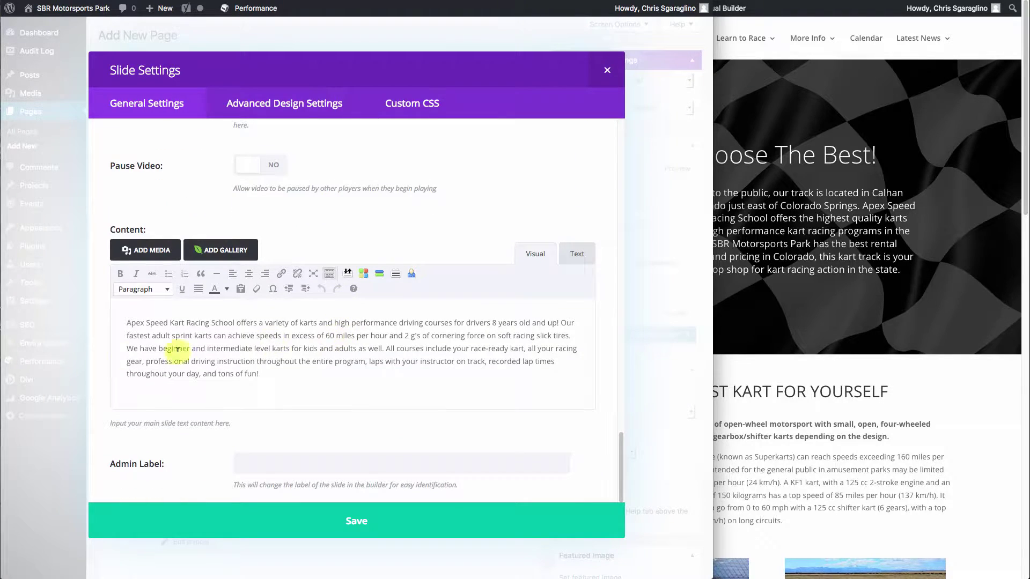
drag(127, 322, 269, 373)
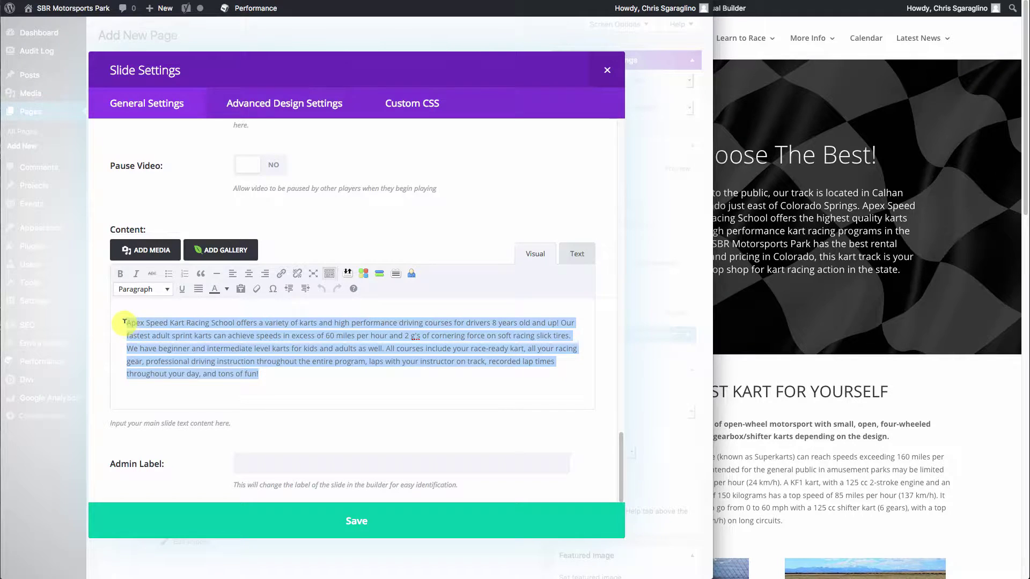
text(Vivamus aliquam lectus id interdum aliquam. Maecenas a tortor nunc. Vivamus augue erat, sodales eu laoreet sed, pretium eu leo. Maecenas quis porta urna. Cras maximus, magna in condimentum ultricies, nisl tortor vehicula ante, sit amet suscipit felis lacus eu mauris. Morbi arcu urna, iaculis eu nisl quis, ullamcorper venenatis turpis. Aliquam erat volutpat. Suspendisse posuere luctus nibh, in ullamcorper nunc.)
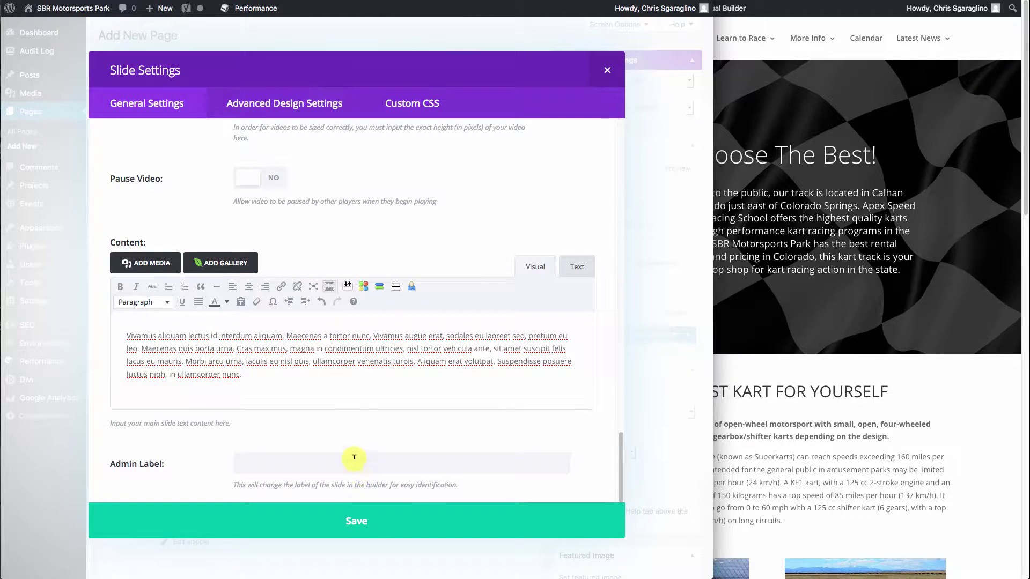
click(358, 521)
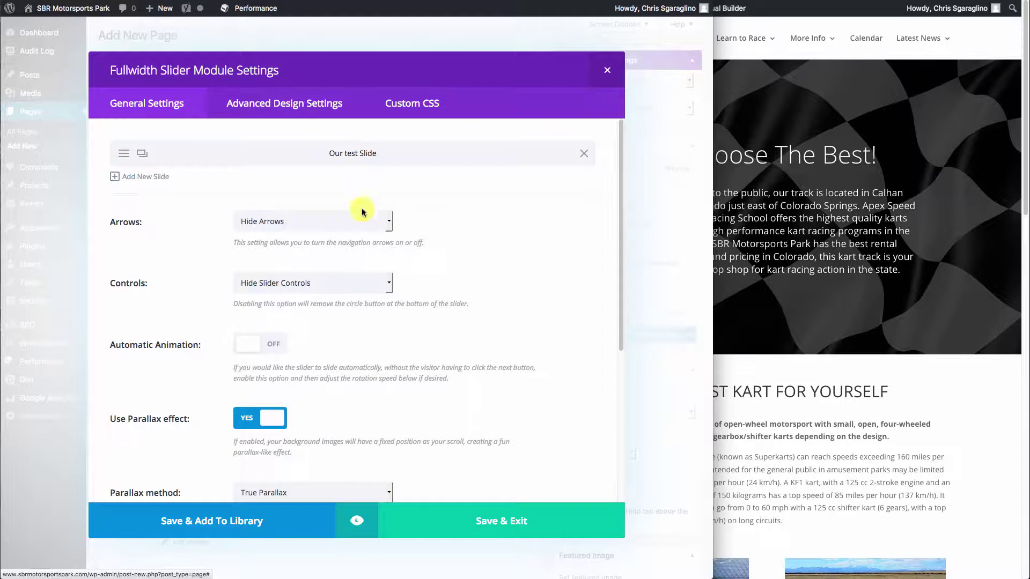
Reopen the slide, correct its heading to "Our Test Slide" and save it
click(123, 154)
click(247, 151)
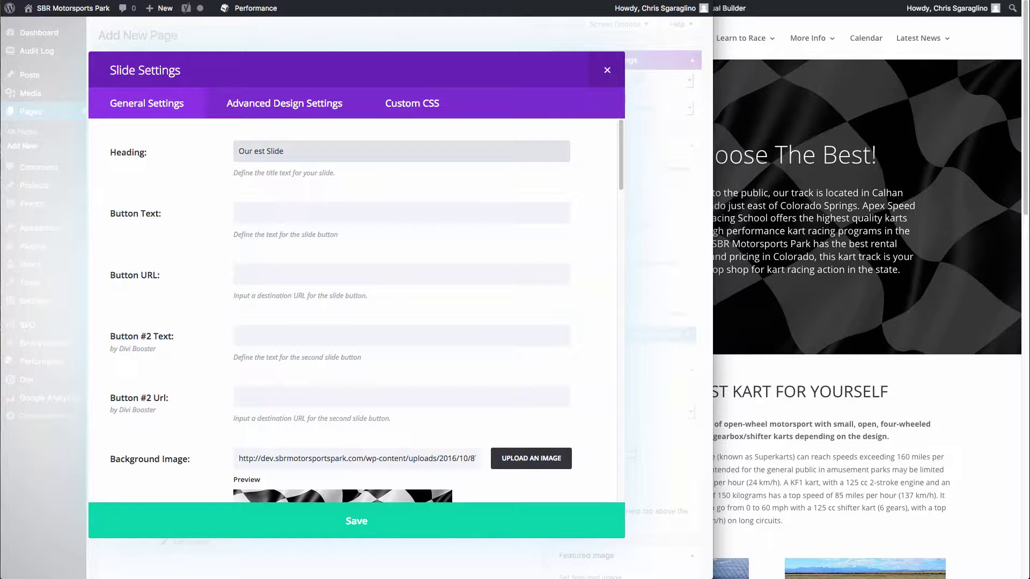
click(365, 519)
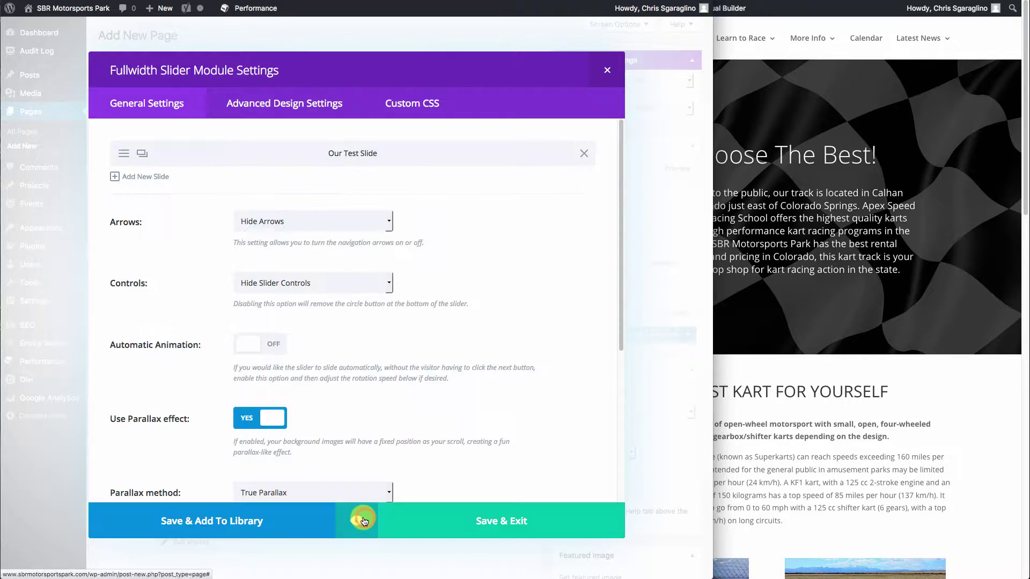
Save the Fullwidth Slider module and publish Test Page
click(520, 522)
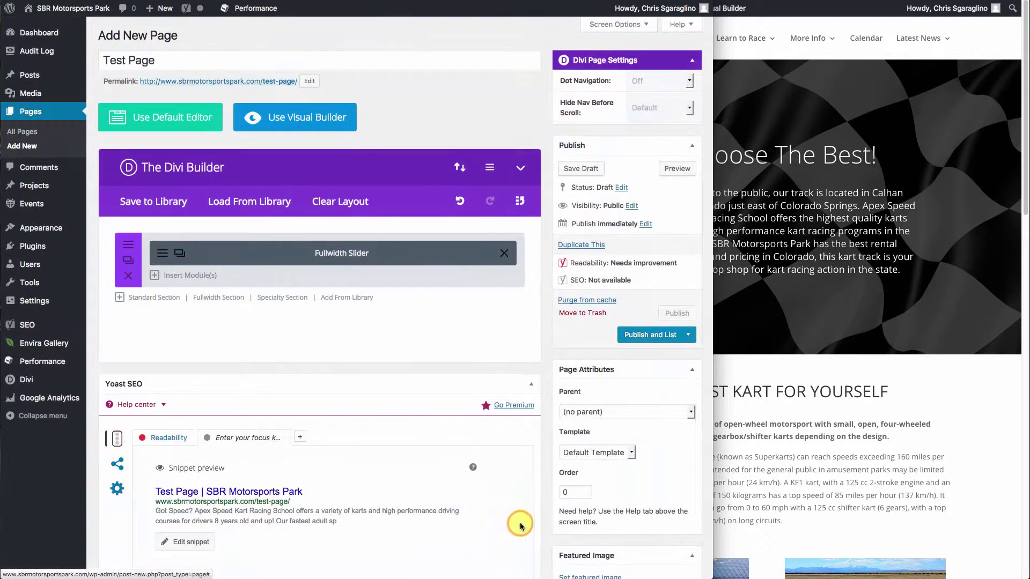
click(670, 315)
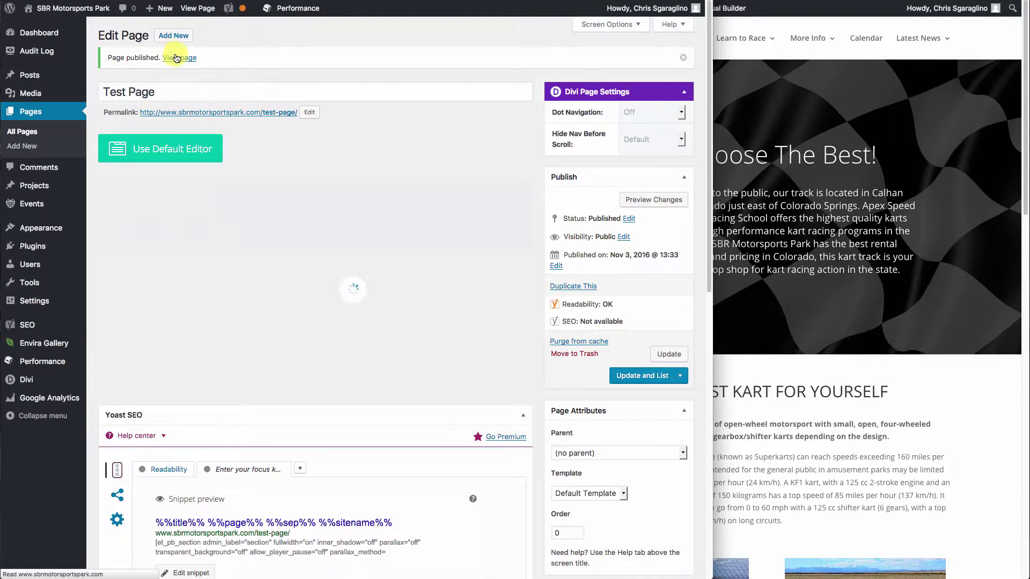
right_click(175, 59)
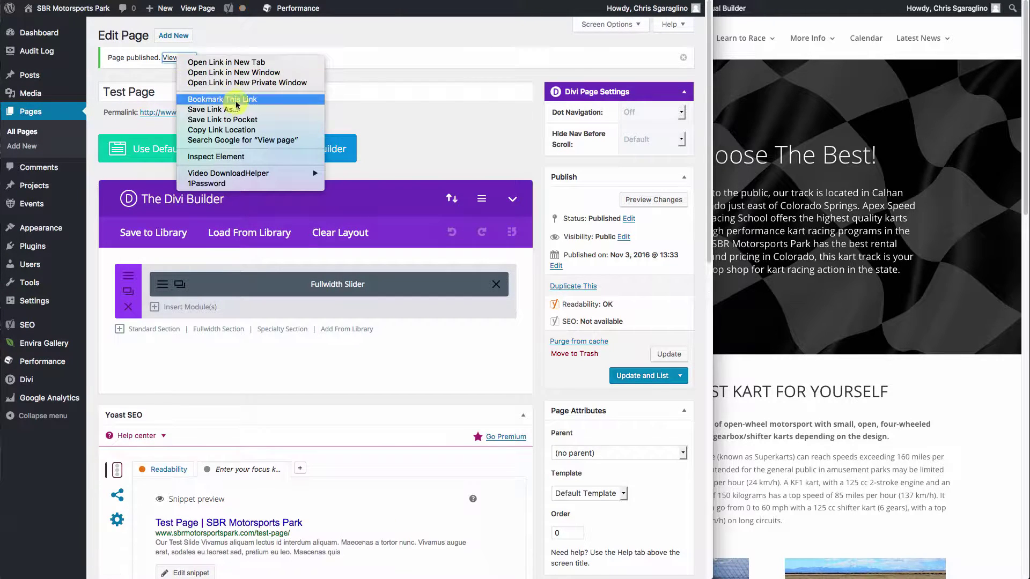
click(228, 130)
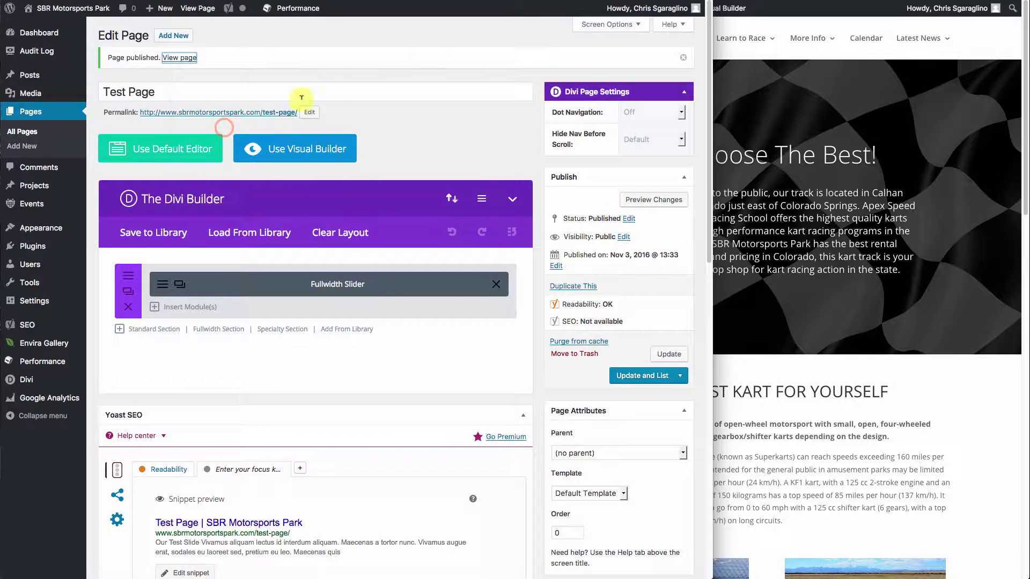
key(super+grave)
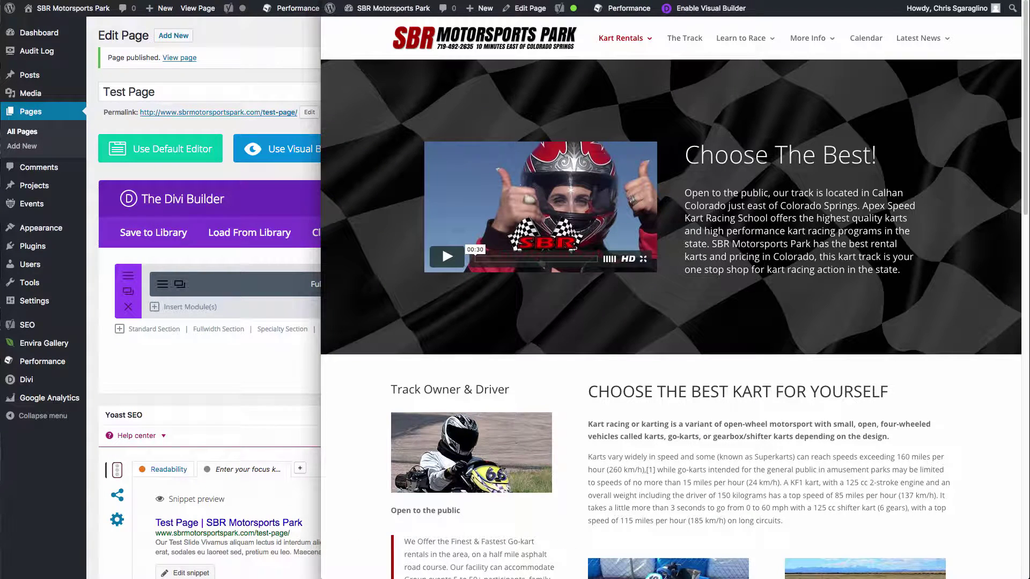
key(super+l)
text(http://www.sbrmotorsportspark.com/test-page/)
key(Return)
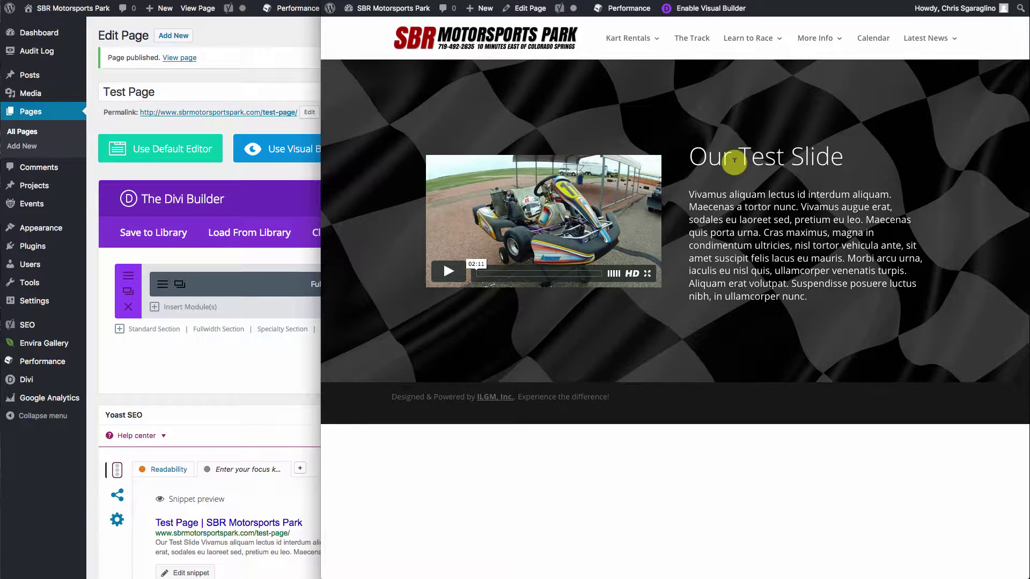
click(231, 370)
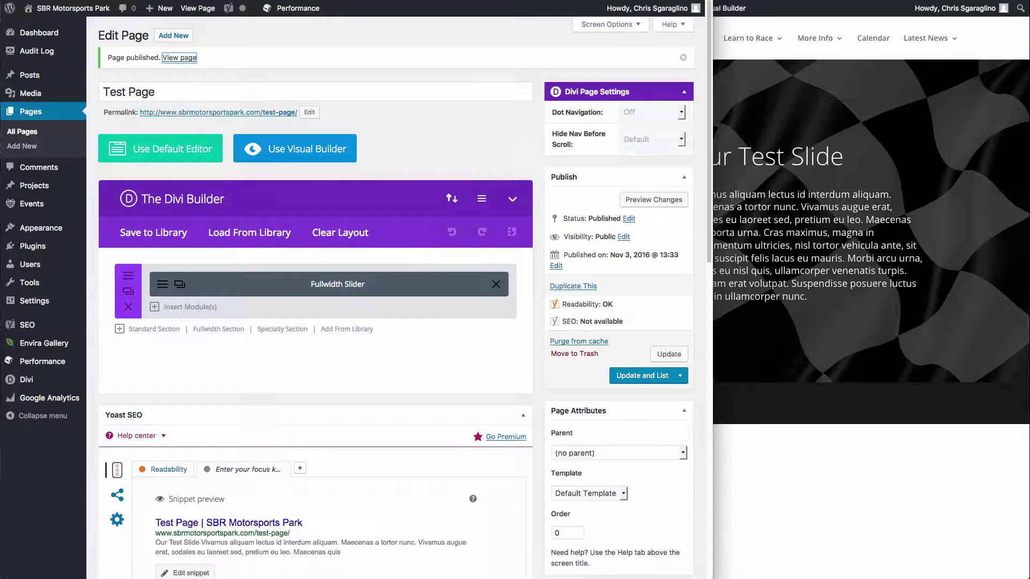
click(162, 285)
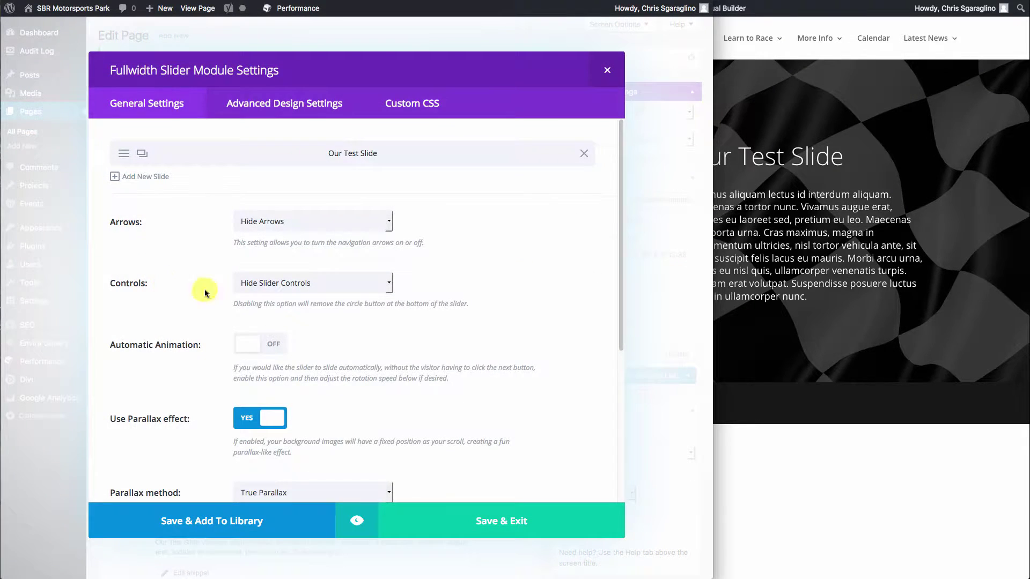
click(124, 155)
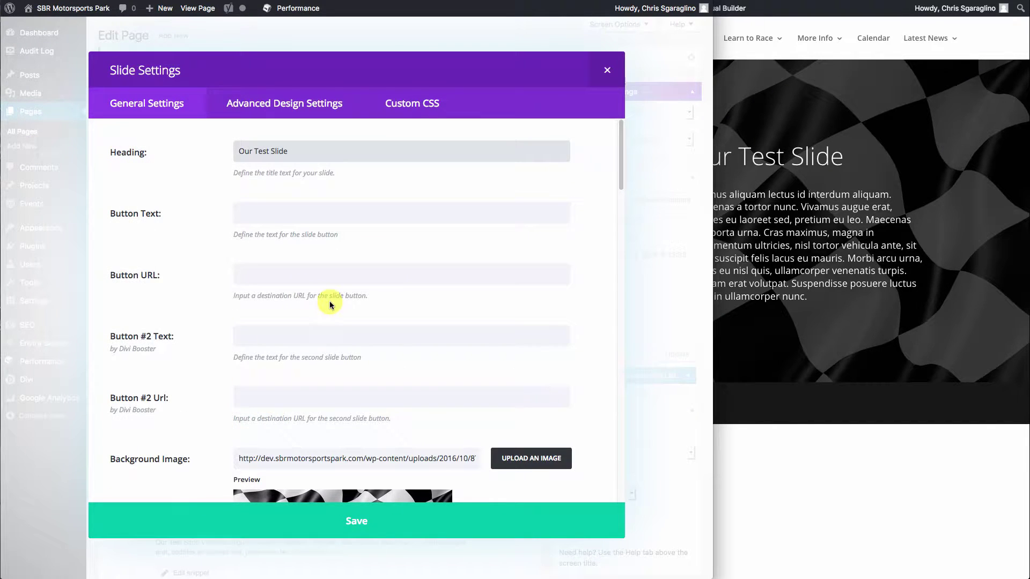
scroll(332, 295, down, 5)
scroll(330, 300, down, 10)
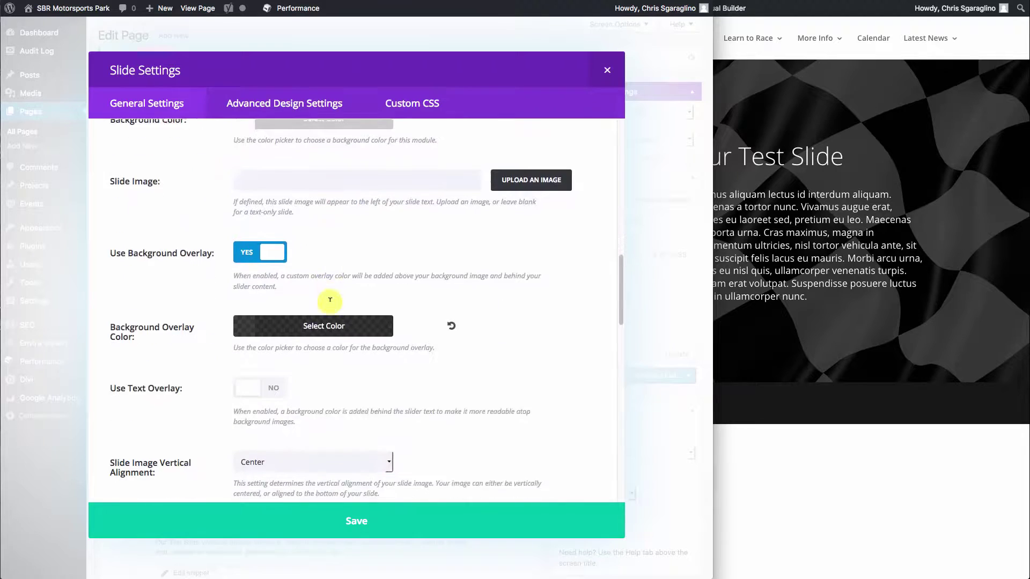
triple_click(368, 382)
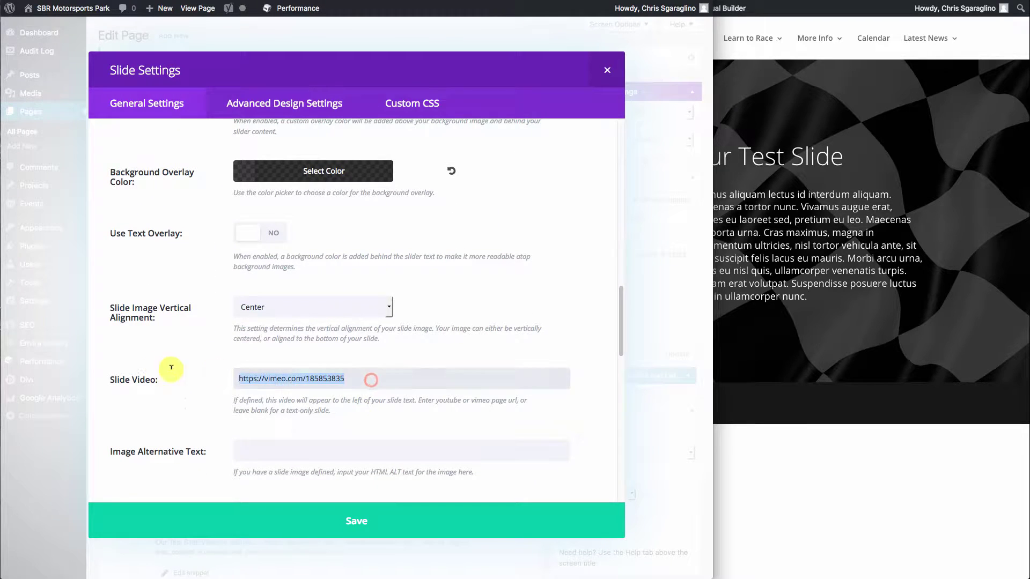
text(https://vimeo.com/143615006)
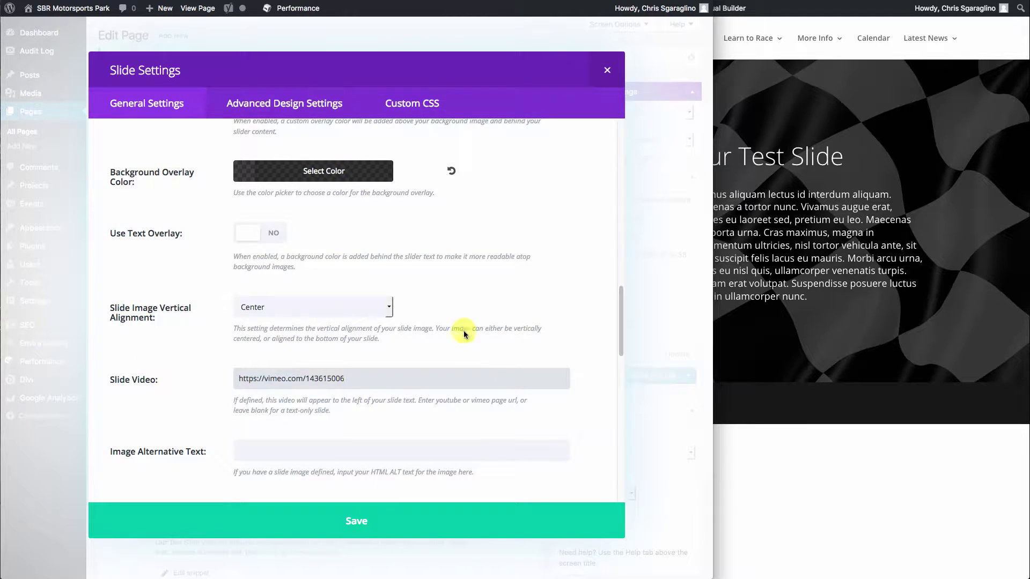
click(356, 520)
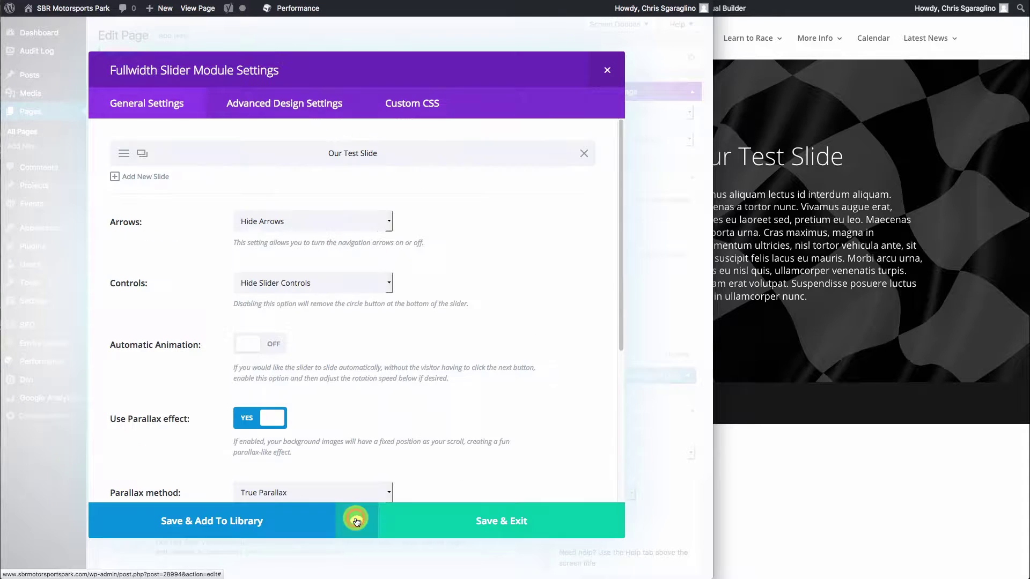
Save the Fullwidth Slider module, update Test Page and check the live page
click(498, 519)
click(669, 354)
key(super+Tab)
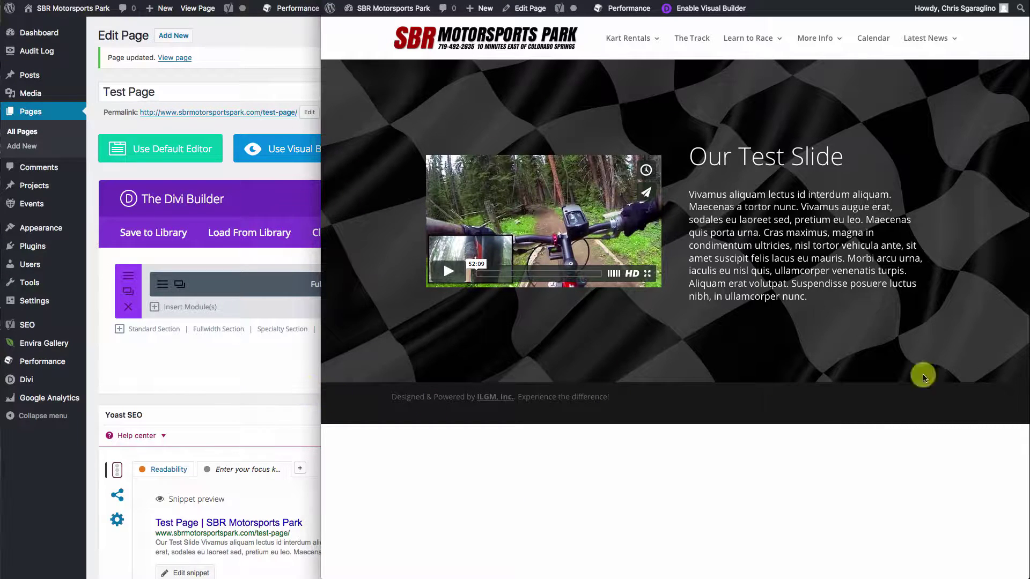
Add a standard section below the slider with a row split into 1/3 and 2/3 columns
click(210, 372)
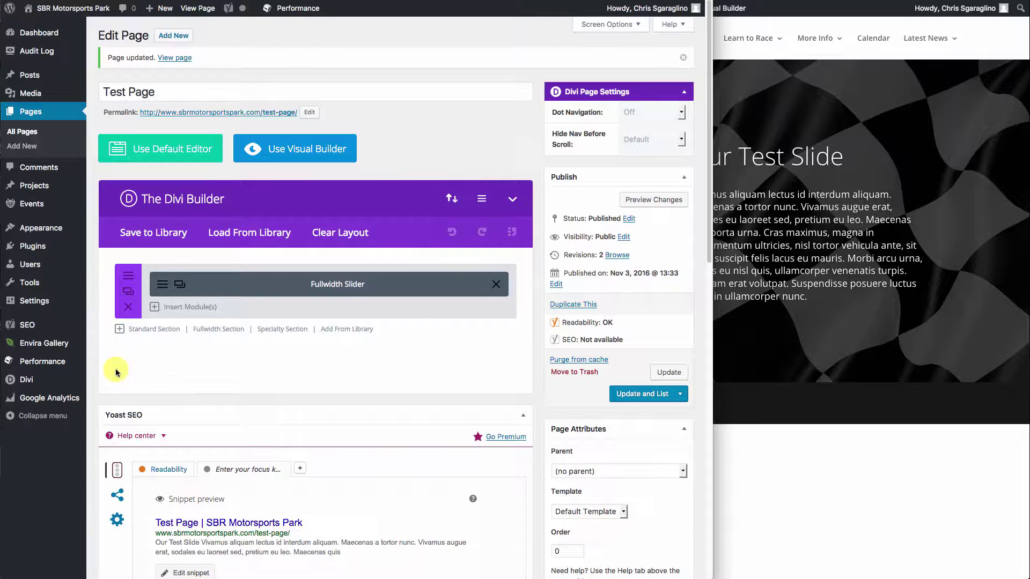
click(152, 330)
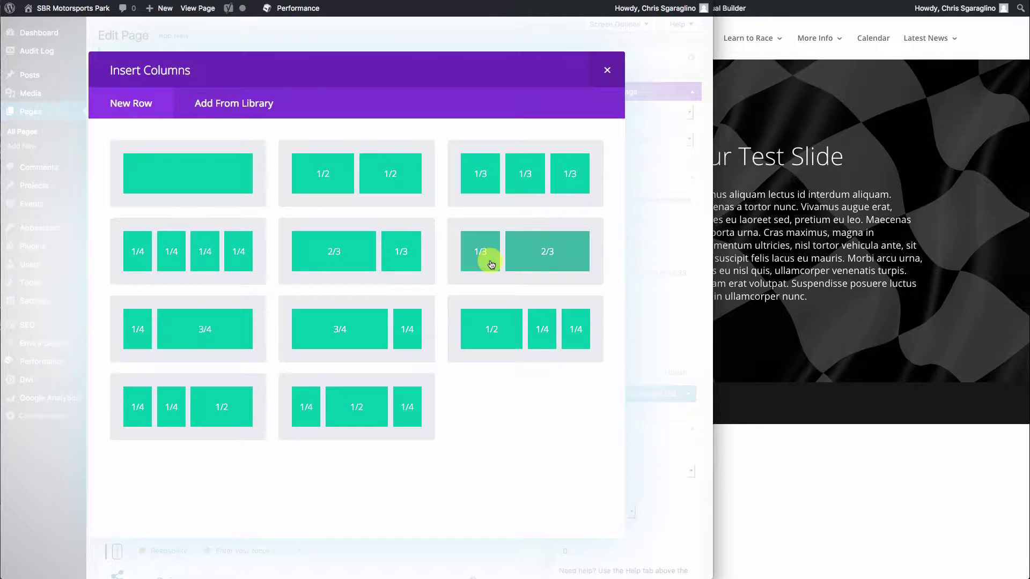
click(558, 254)
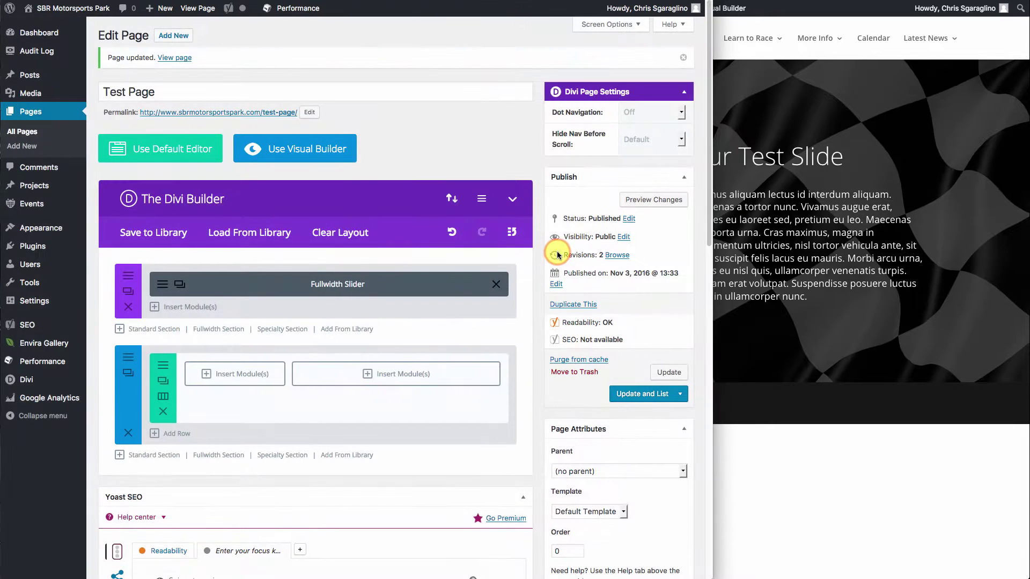
Insert an Image module in the 1/3 column using the number 11 kart photo from the media library and save it
click(208, 375)
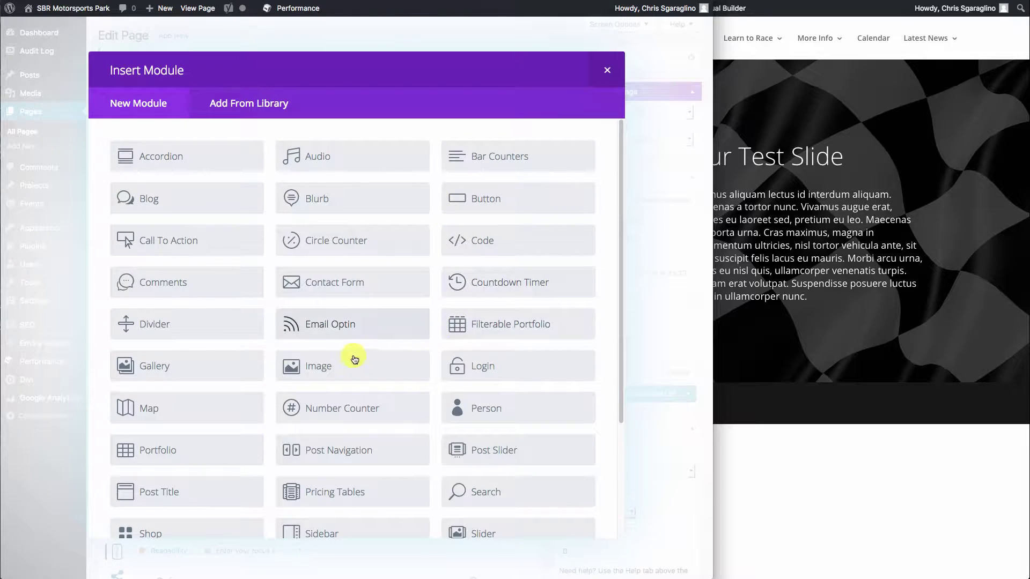
click(293, 369)
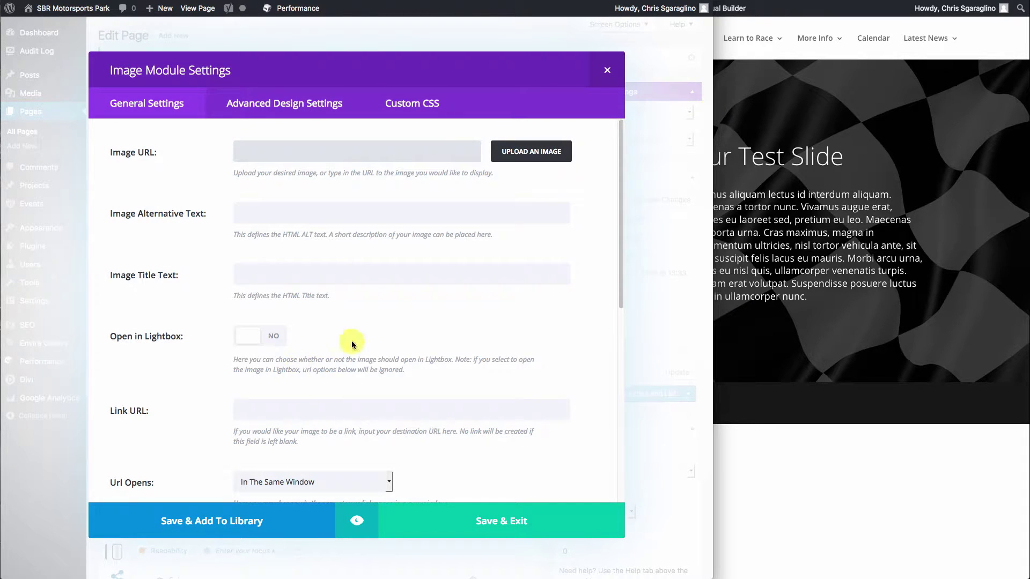
click(541, 152)
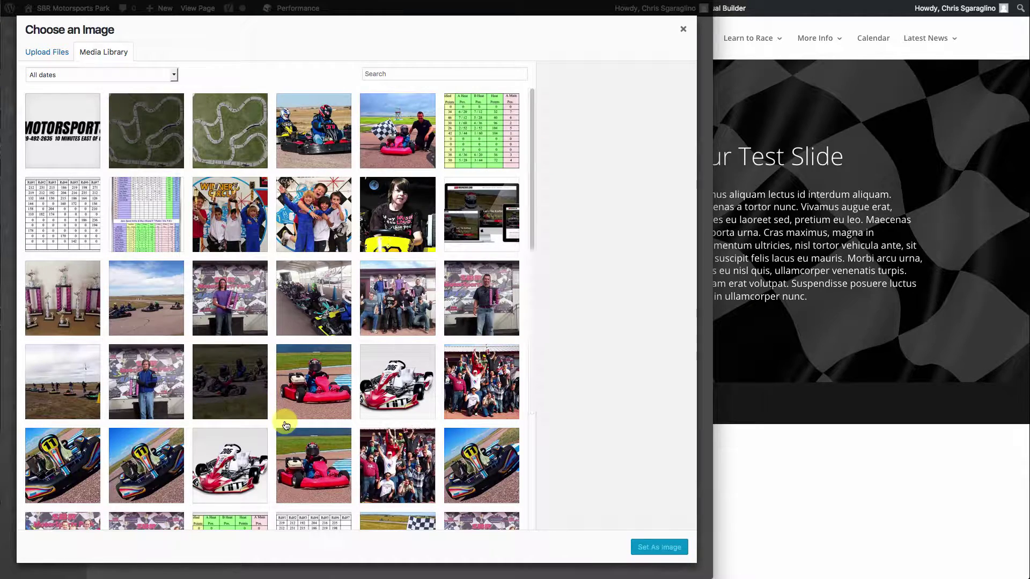
scroll(286, 425, down, 6)
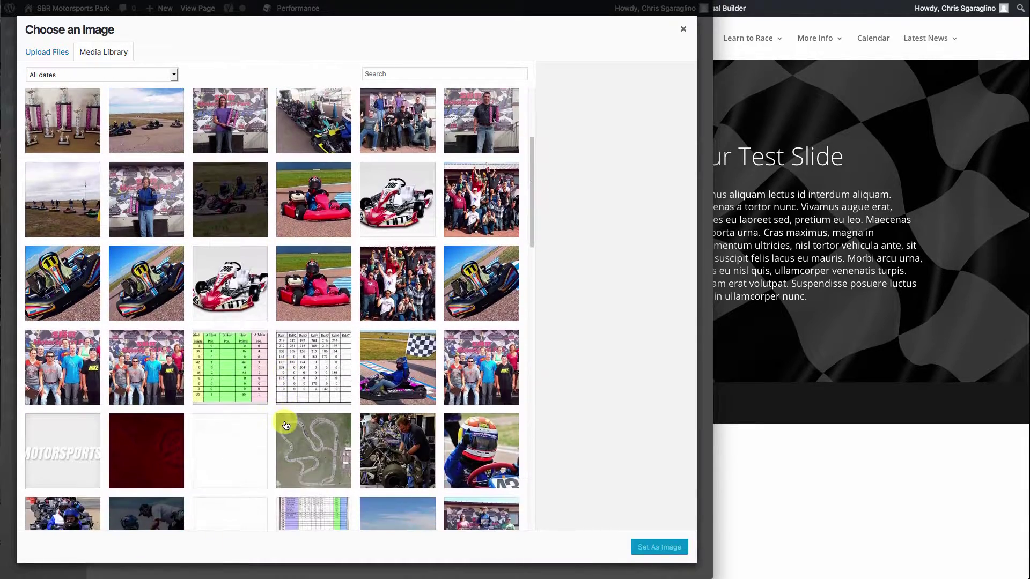
scroll(333, 386, up, 2)
click(468, 265)
click(659, 548)
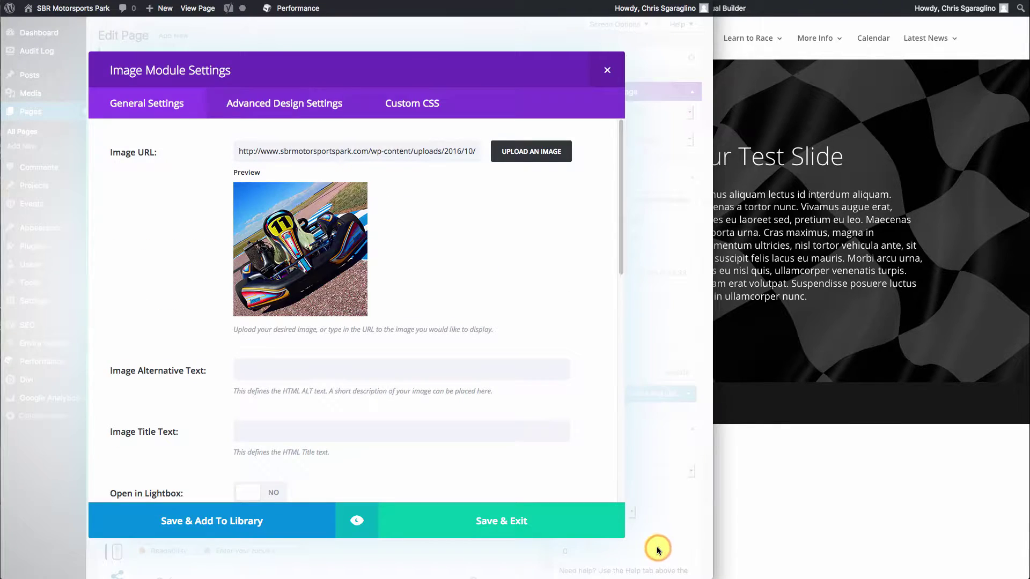
scroll(527, 332, down, 3)
scroll(527, 333, down, 6)
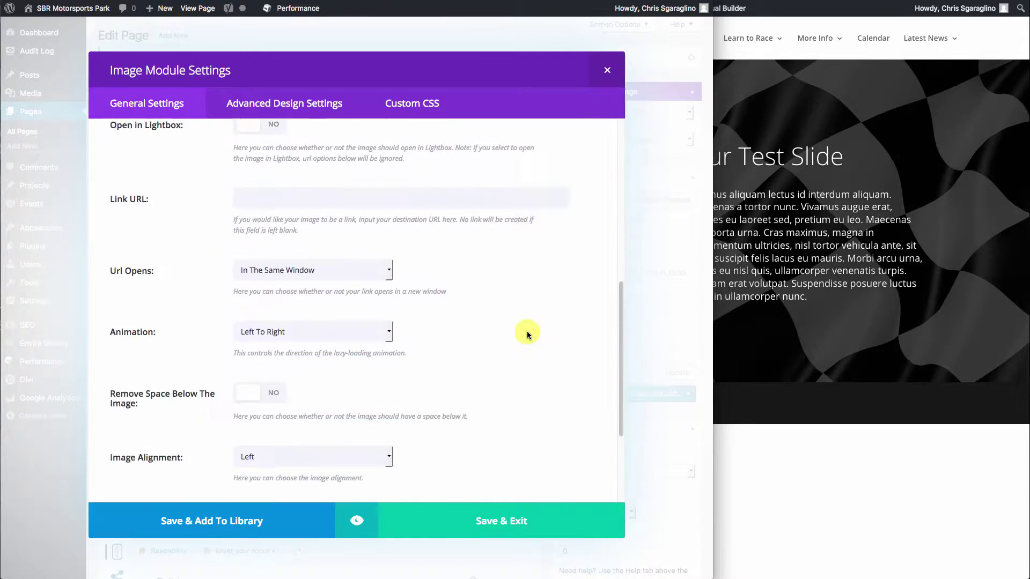
click(502, 522)
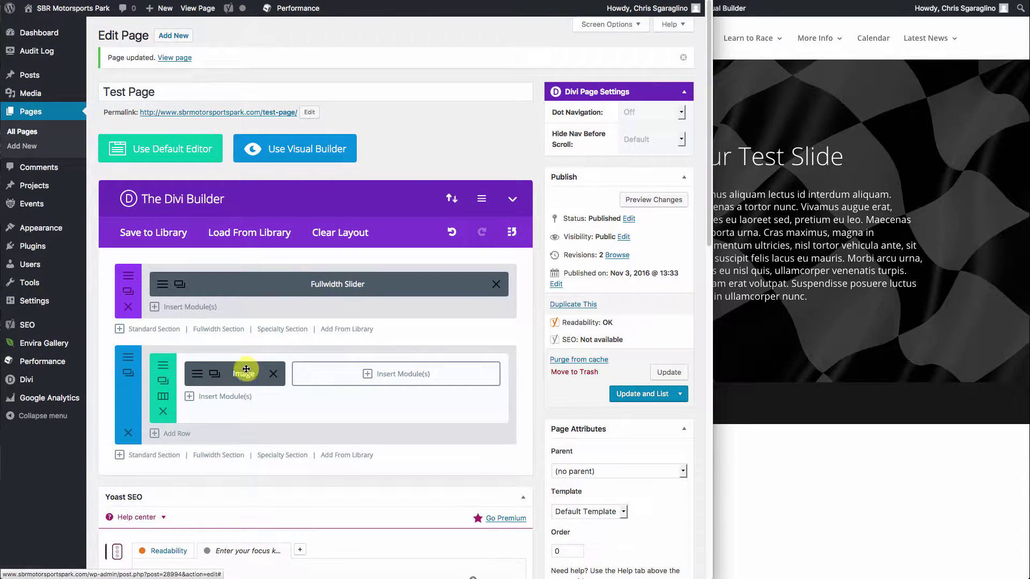
Insert a Text module in the 2/3 column with the placeholder paragraph beginning "Suspendisse elementum sem a consectetur malesuada"
click(368, 375)
scroll(368, 374, down, 5)
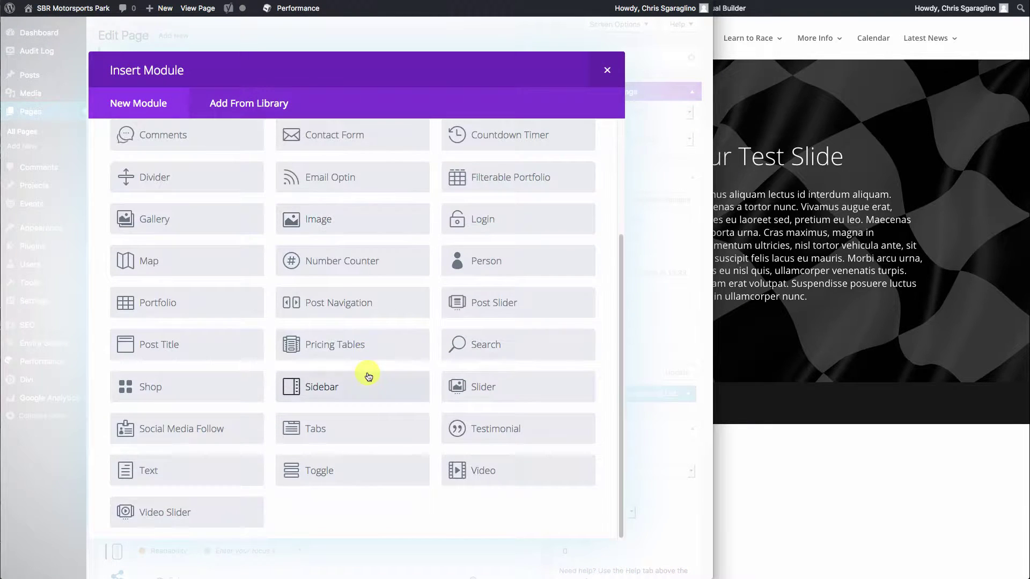
click(143, 473)
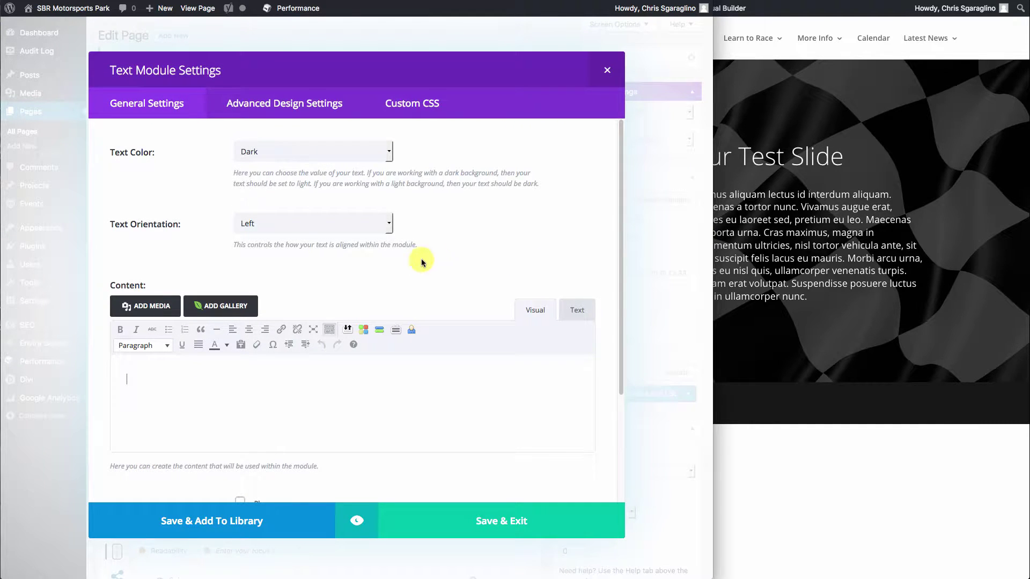
text(Suspendisse elementum sem a consectetur malesuada. Suspendisse in cursus ipsum, nec tristique tellus. Nunc aliquet ex ut diam varius porttitor. In tempor nunc in ex laoreet, non vestibulum felis finibus. Sed id augue vitae dolor commodo placerat ac ultrices est. Cras nibh nibh, imperdiet eu scelerisque non, vehicula ac nibh. Sed egestas massa sit amet tellus tincidunt placerat. Donec non erat mattis, posuere odio quis, fermentum erat. Quisque at risus nibh. Etiam vel turpis vel turpis mollis efficitur. Sed egestas, metus faucibus rutrum pulvinar, leo neque consequat quam, sit amet congue turpis ligula in libero. Phasellus molestie condimentum mi. Aliquam tristique sodales nunc eget placerat.)
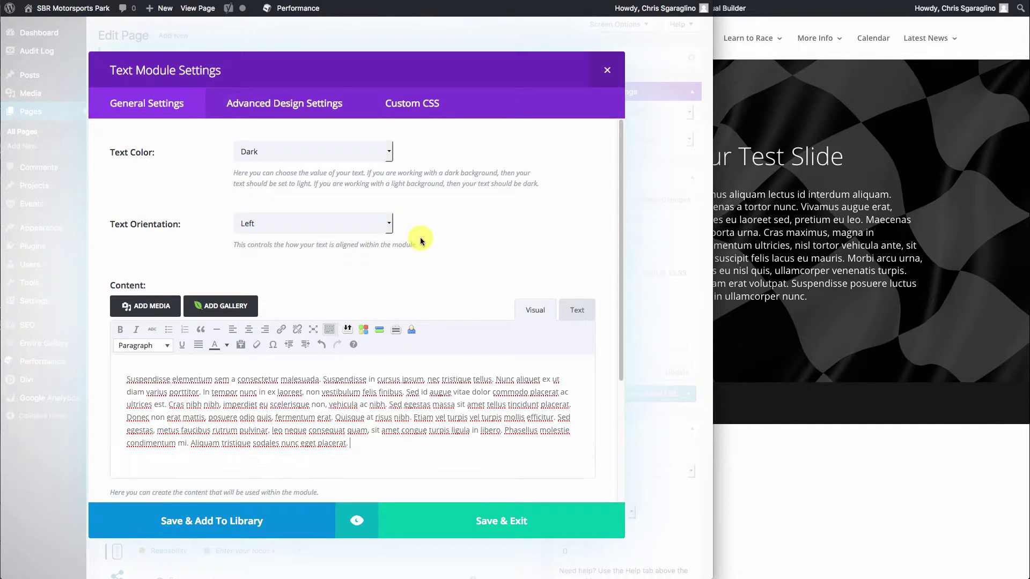
Preview the Text module in desktop view and save it
click(357, 520)
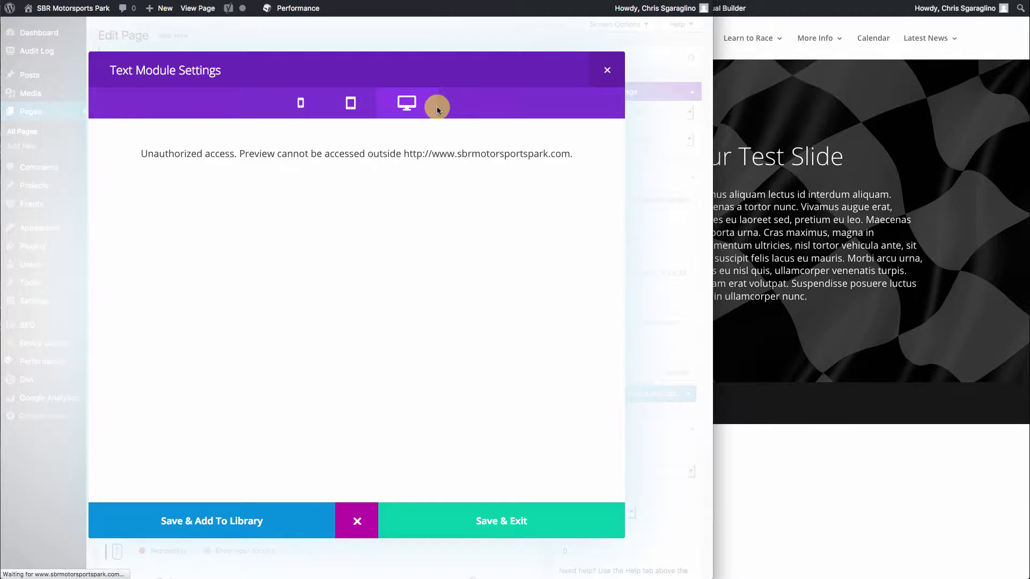
click(437, 106)
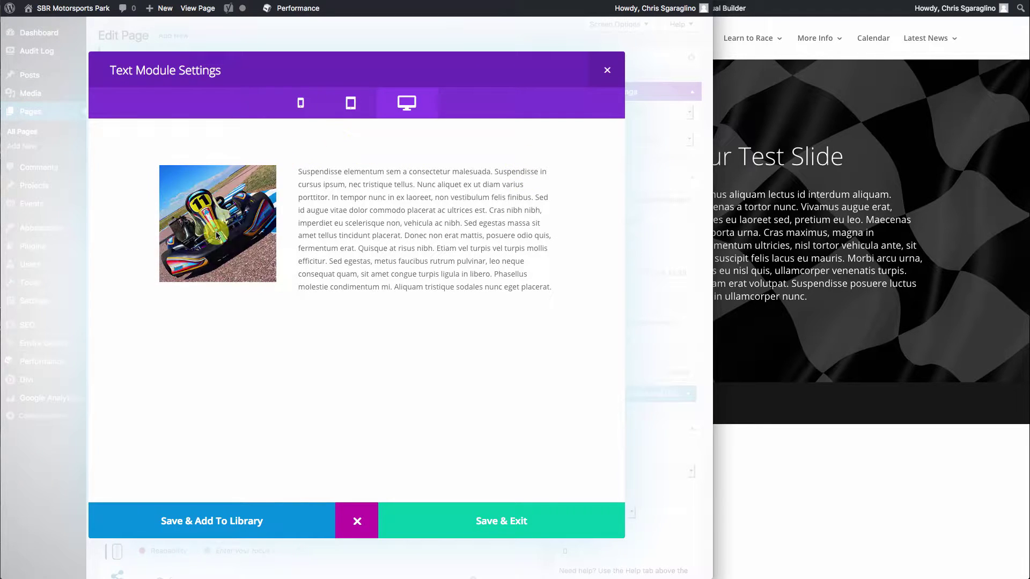
click(509, 532)
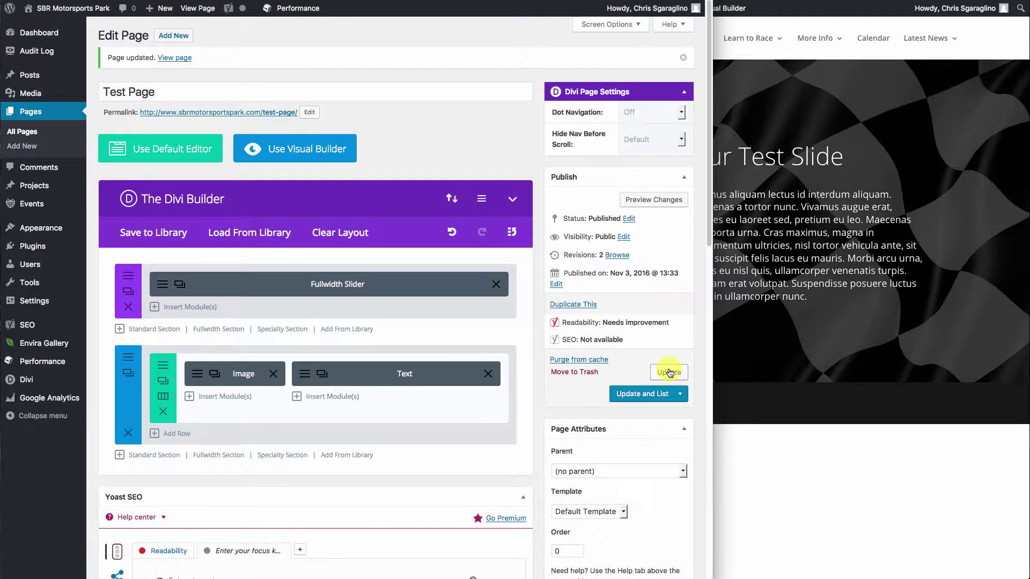
Update Test Page and check the new image and text row on the live page
click(669, 373)
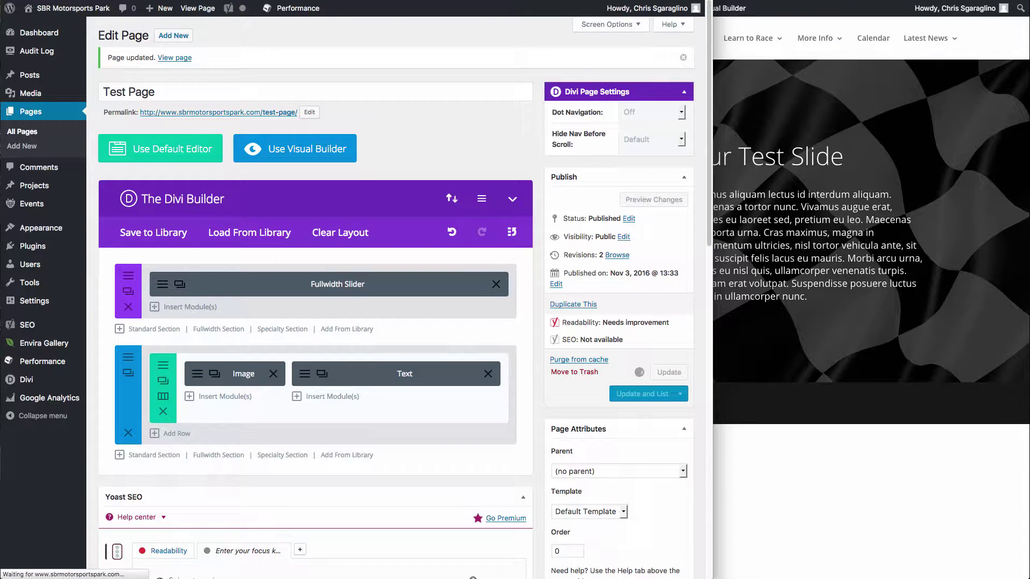
click(815, 48)
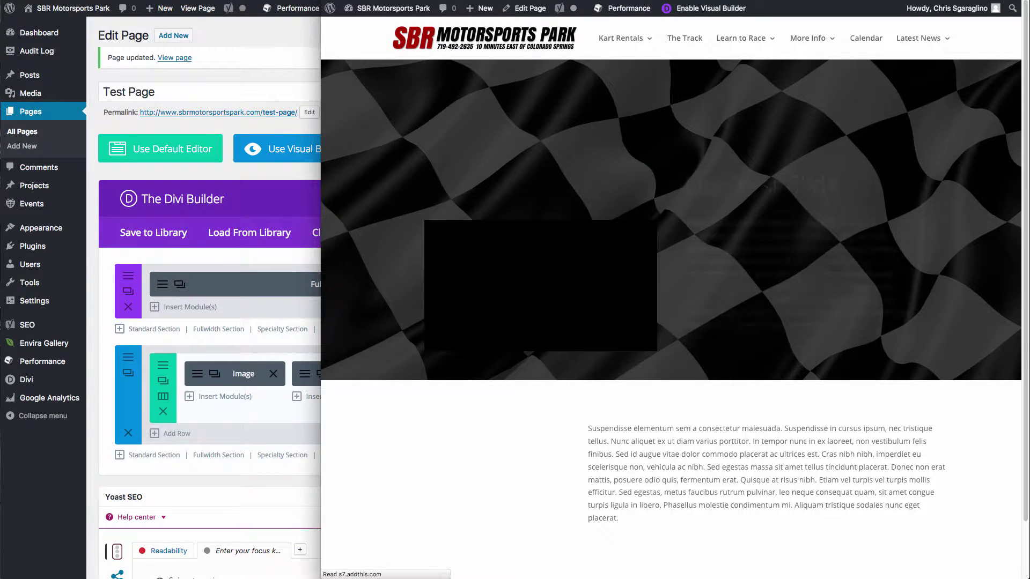
scroll(961, 514, down, 2)
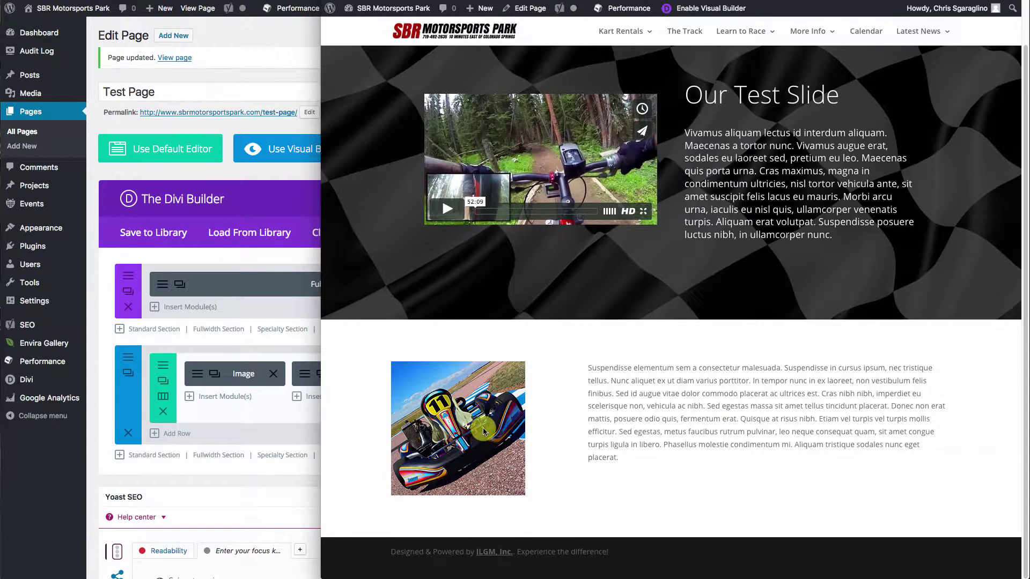
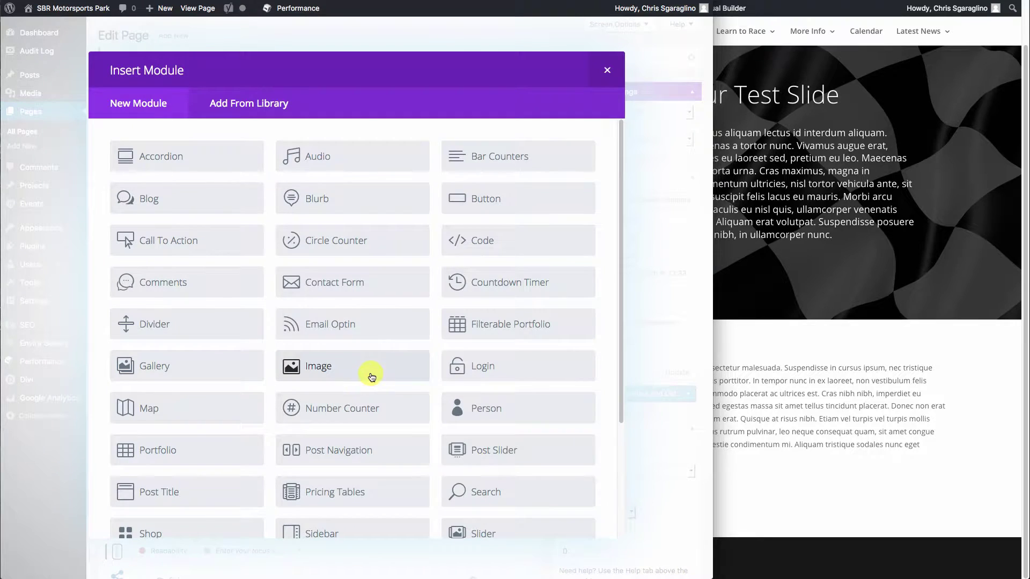
click(151, 242)
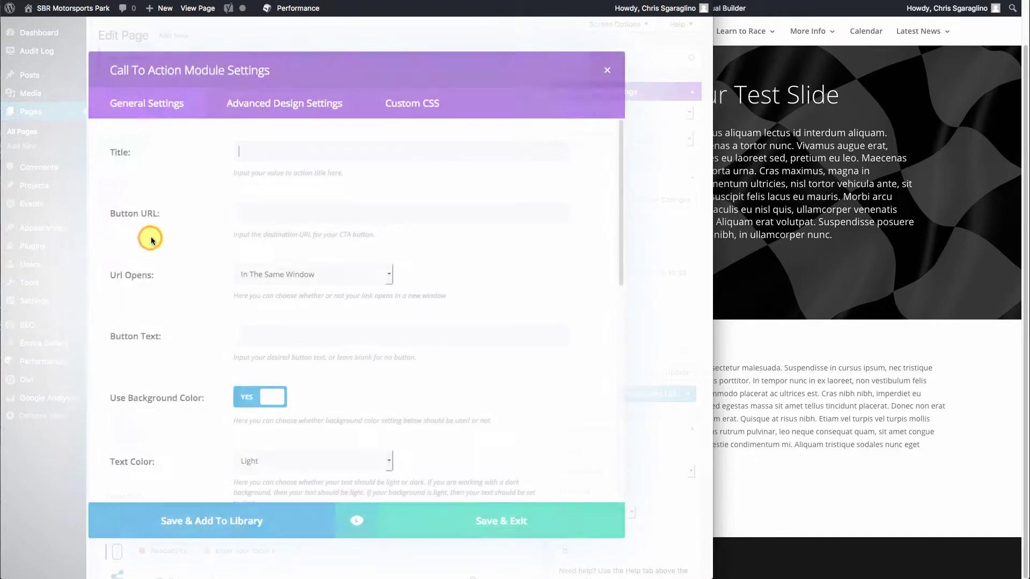
click(255, 149)
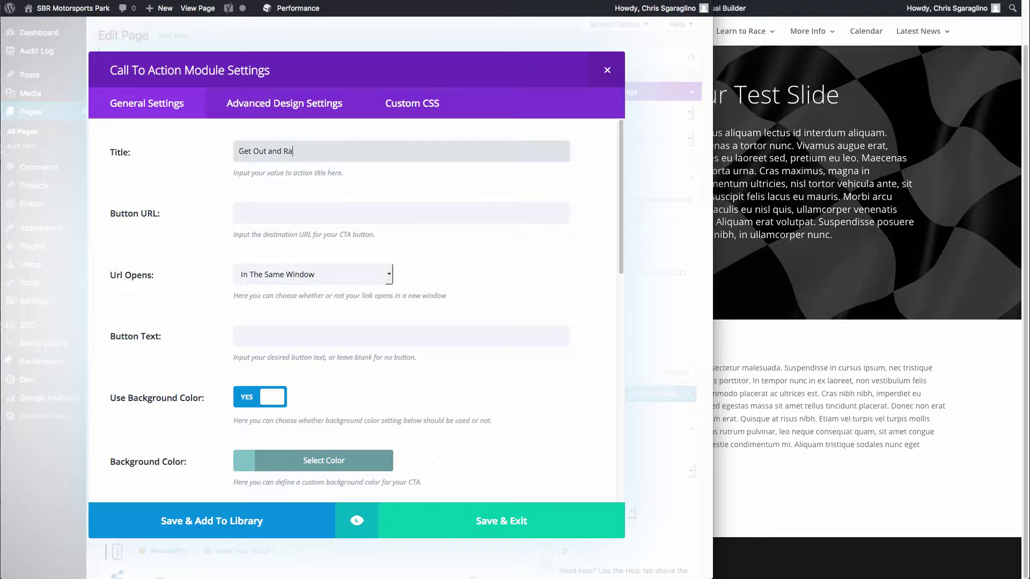
click(277, 214)
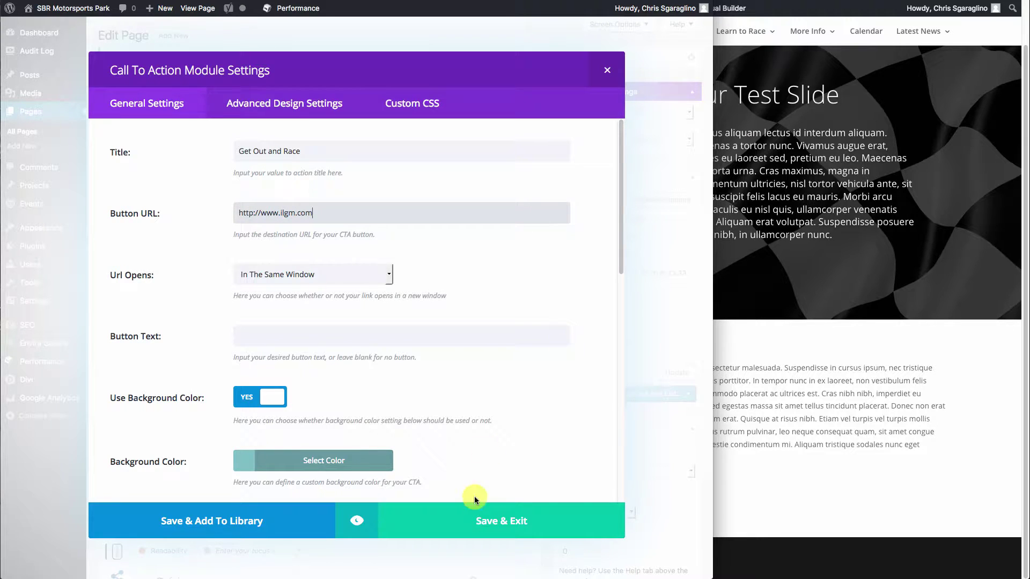
click(292, 275)
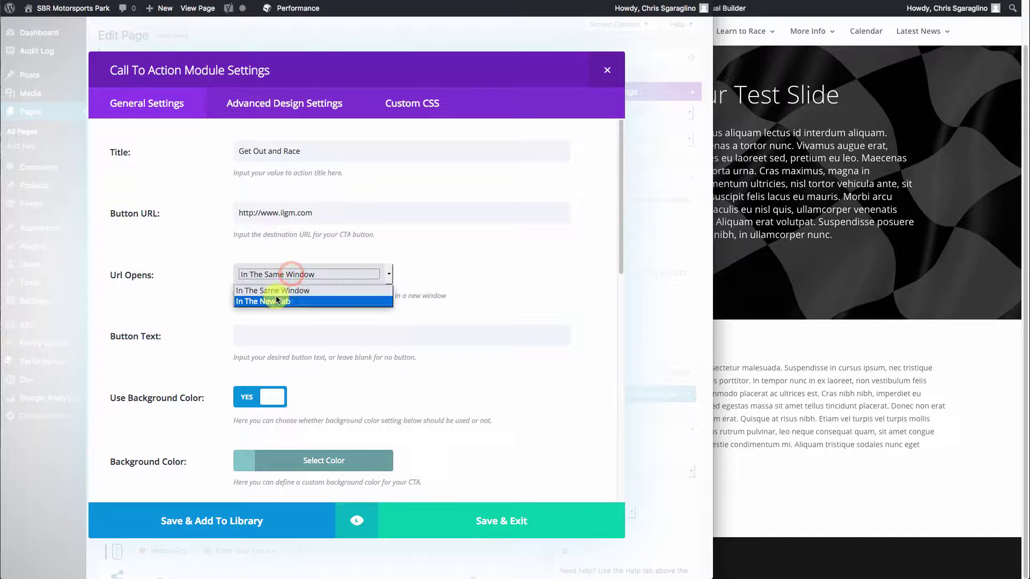
click(256, 333)
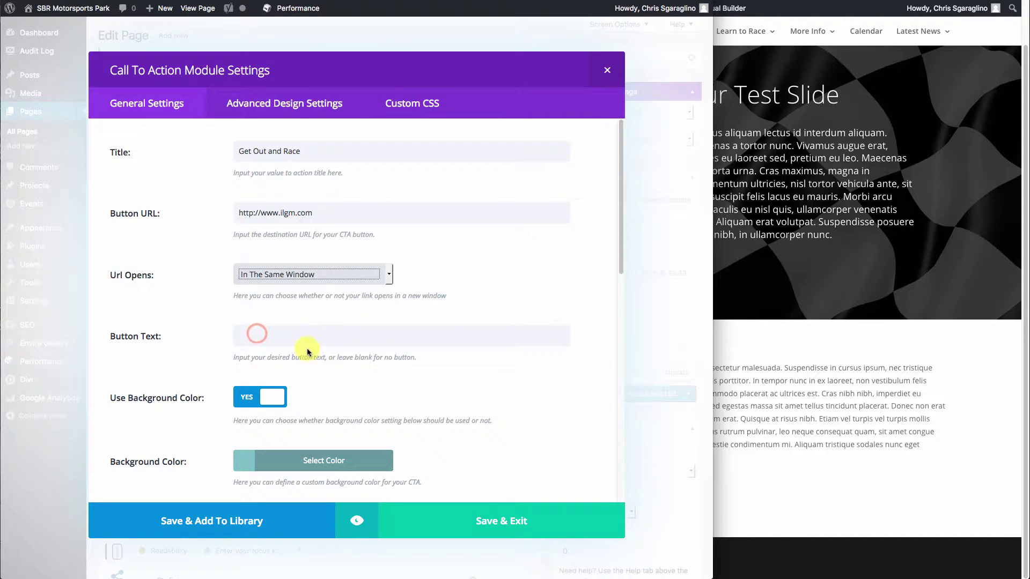
click(290, 338)
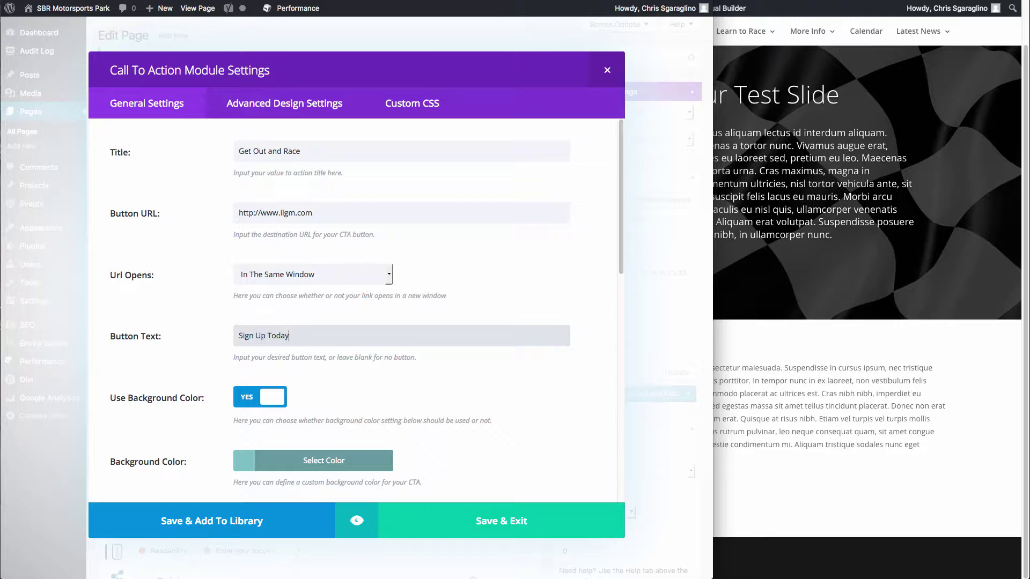
Fill the Call To Action content with the placeholder paragraph beginning "Suspendisse elementum sem a consectetur malesuada", preview the module and save it
scroll(481, 400, down, 5)
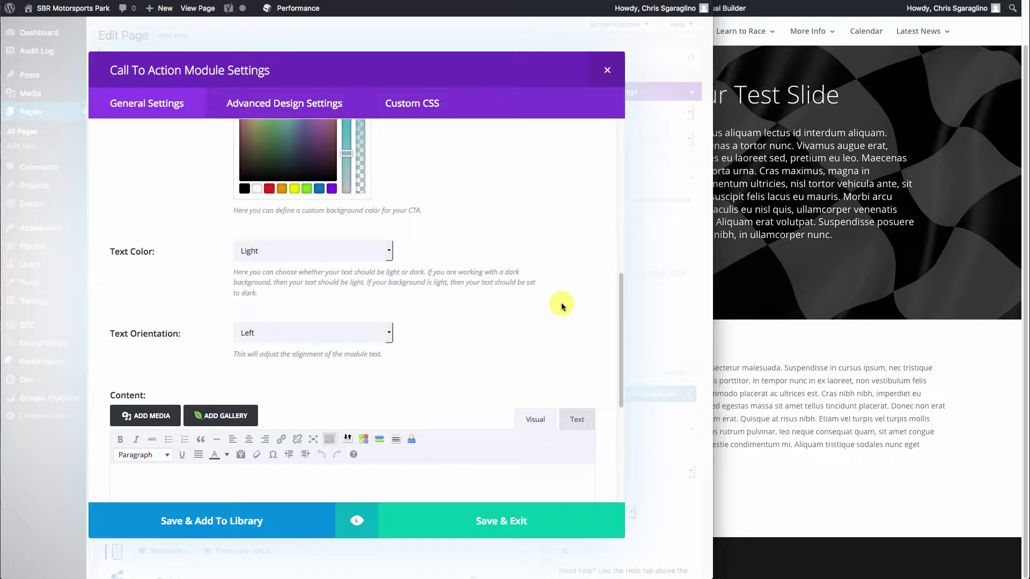
scroll(562, 303, down, 3)
click(283, 335)
text(Suspendisse elementum sem a consectetur malesuada. Suspendisse in cursus ipsum, nec tristique tellus. Nunc aliquet ex ut diam varius porttitor. In tempor nunc in ex laoreet, non vestibulum felis finibus. Sed id augue vitae dolor commodo placerat ac ultrices est. Cras nibh nibh, imperdiet eu scelerisque non, vehicula ac nibh. Sed egestas massa sit amet tellus tincidunt placerat. Donec non erat mattis, posuere odio quis, fermentum erat. Quisque at risus nibh. Etiam vel turpis vel turpis mollis efficitur. Sed egestas, metus faucibus rutrum pulvinar, leo neque consequat quam, sit amet congue turpis ligula in libero. Phasellus molestie condimentum mi. Aliquam tristique sodales nunc eget placerat.)
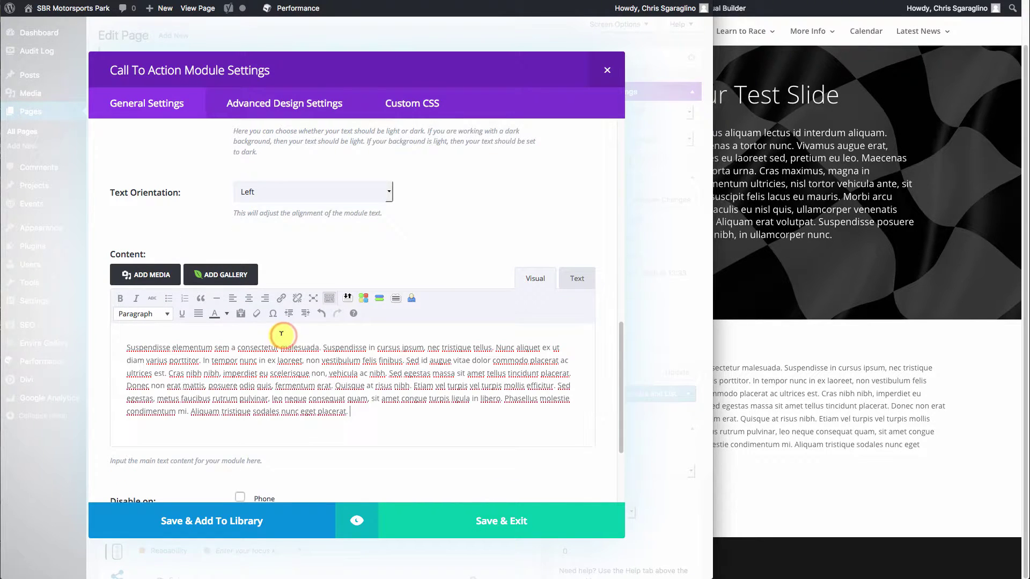
click(359, 520)
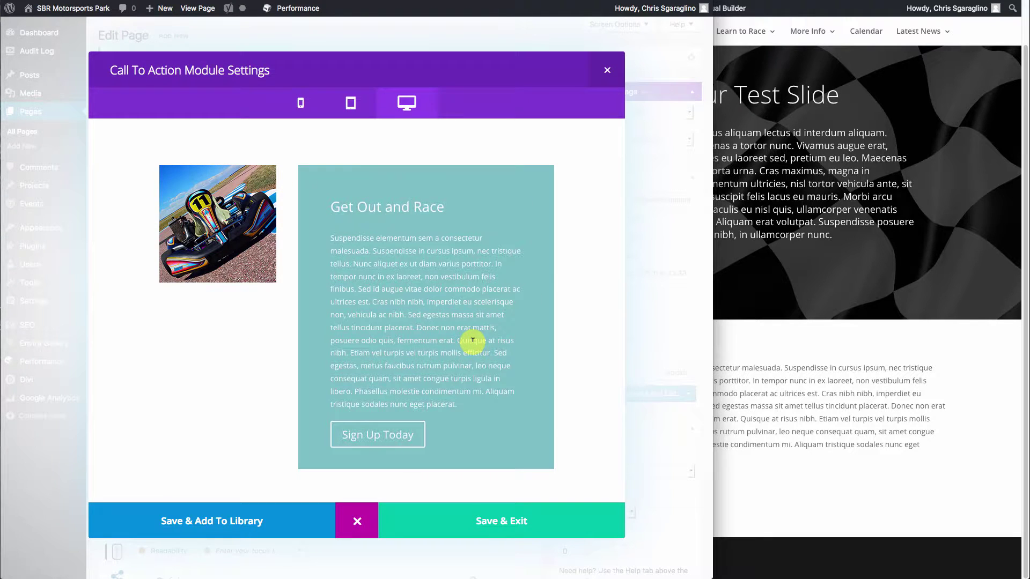
click(506, 523)
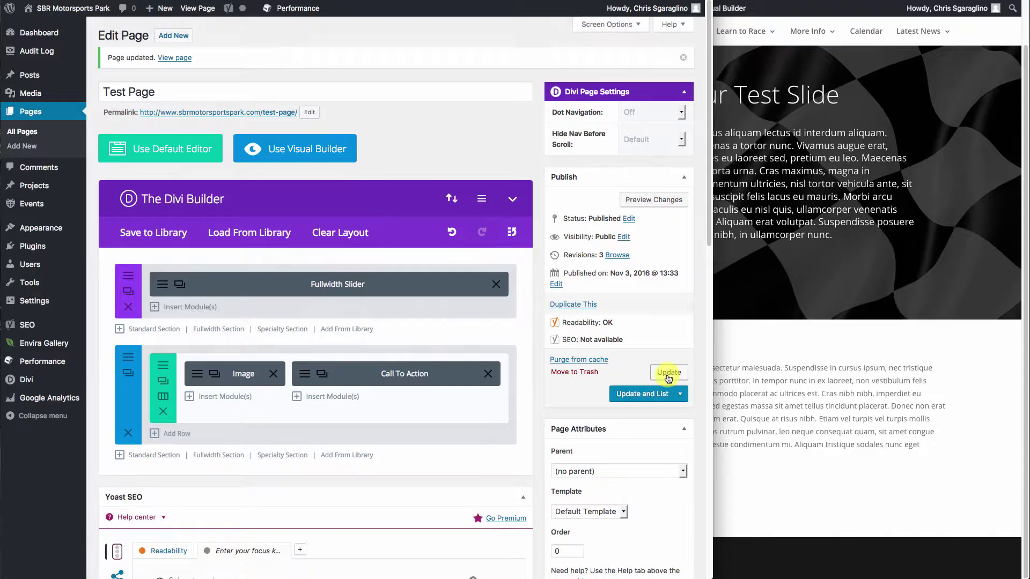
Update Test Page and check the Call To Action module beside the kart image on the live page
click(666, 375)
click(777, 380)
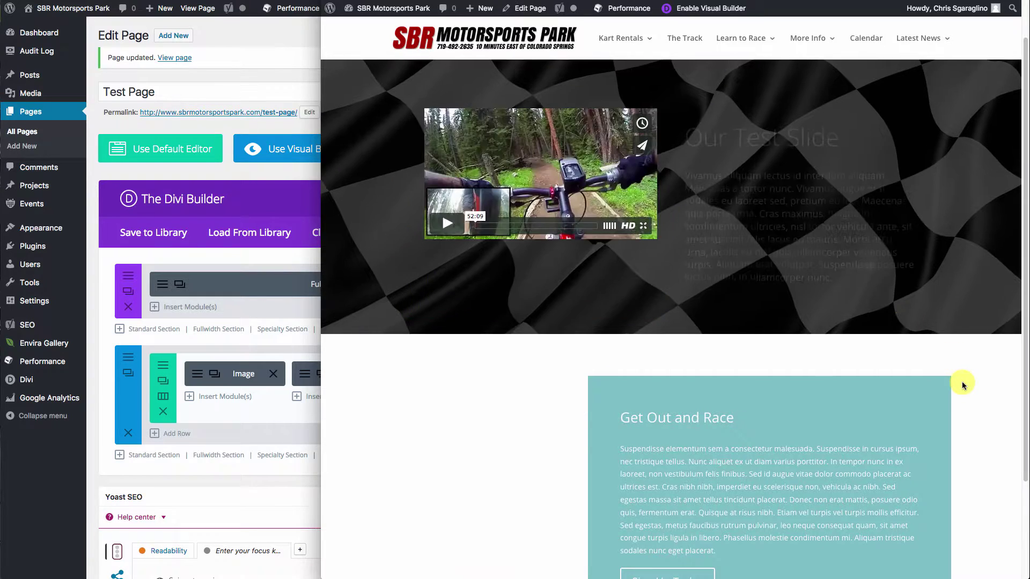
scroll(961, 384, down, 3)
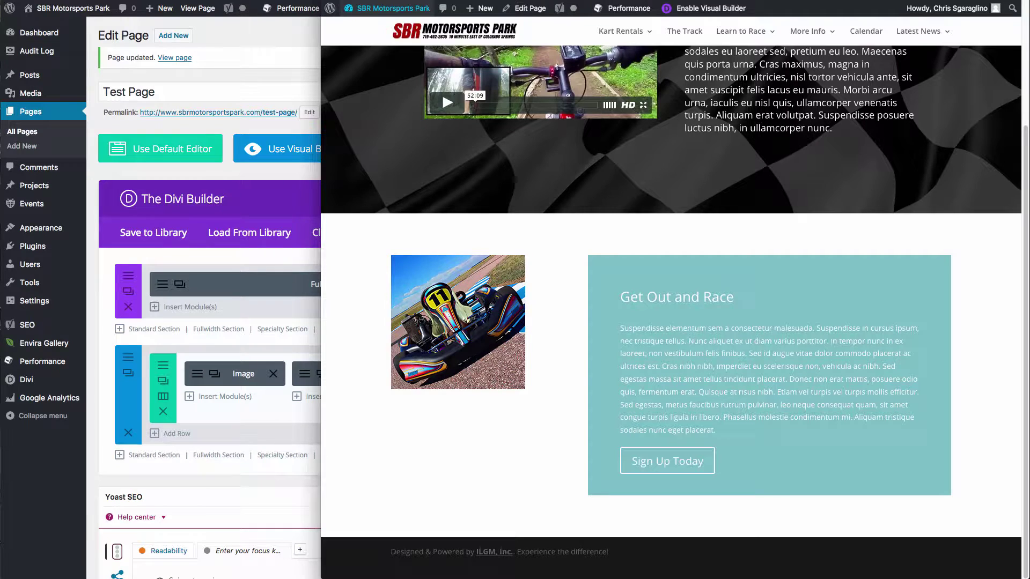
key(super+Tab)
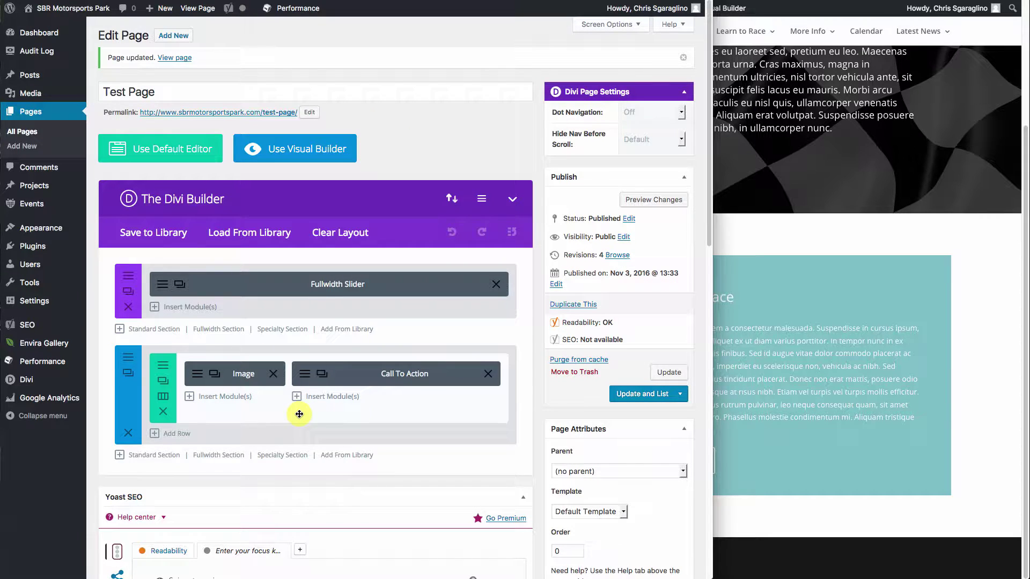
click(979, 362)
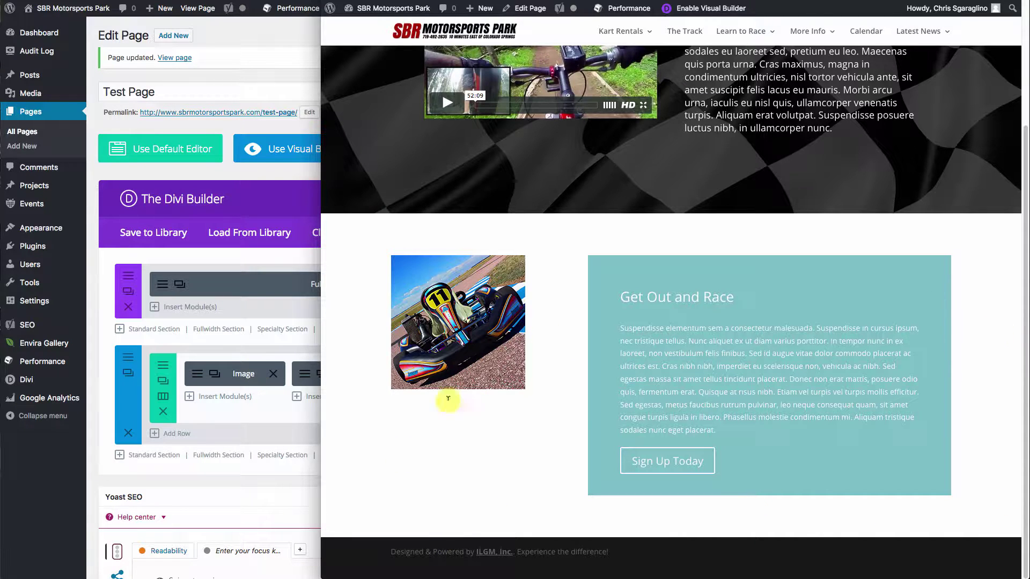
Duplicate the Image and Call To Action row and mirror the copy, using 2/3 + 1/3 columns with Call To Action before Image
click(273, 410)
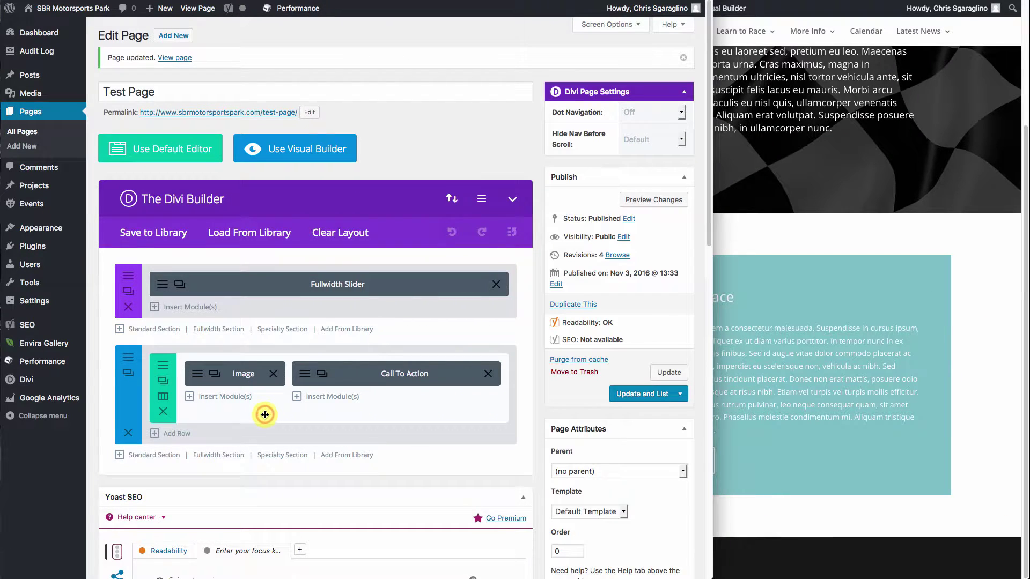
click(164, 382)
click(169, 382)
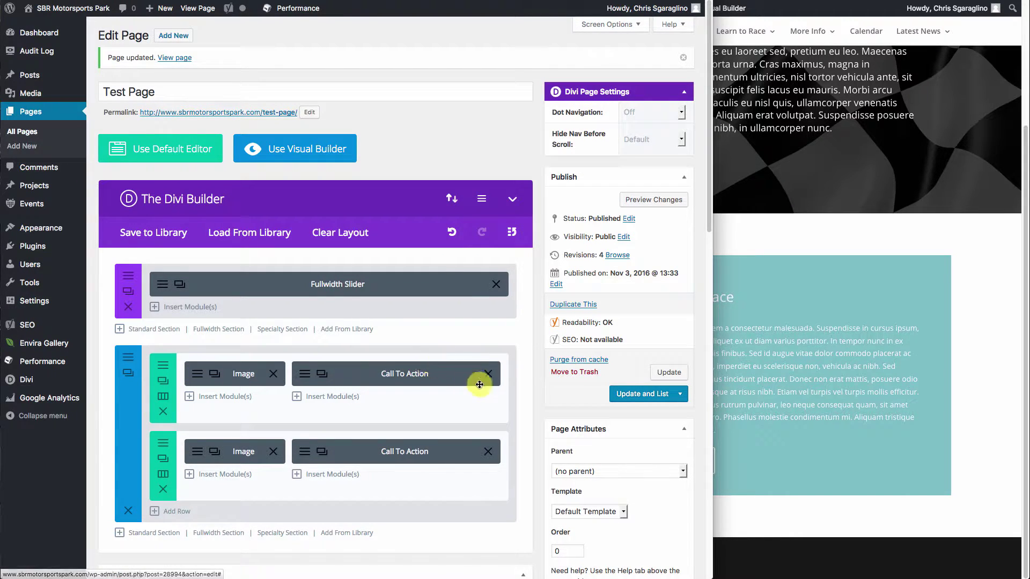
click(164, 475)
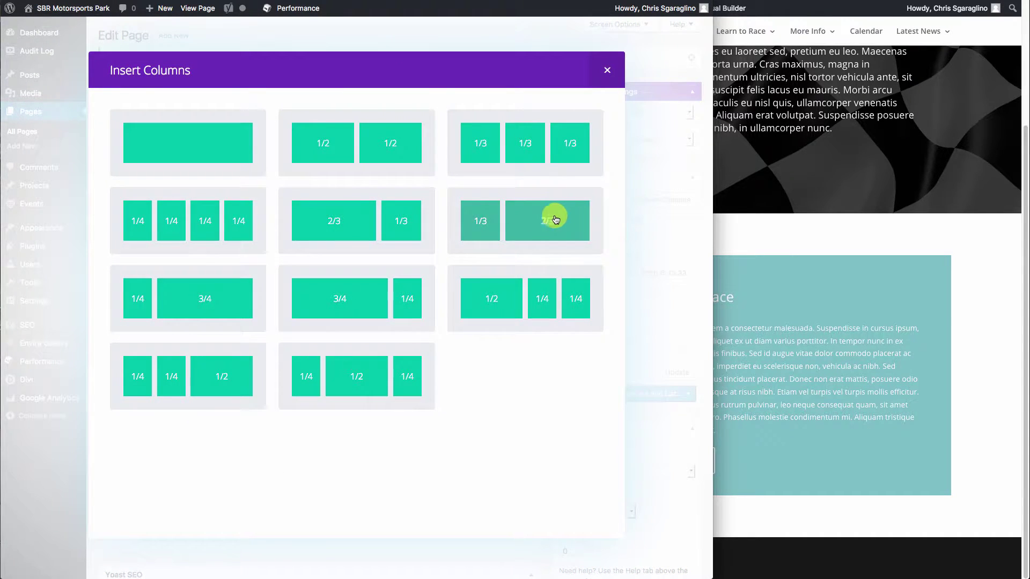
click(330, 221)
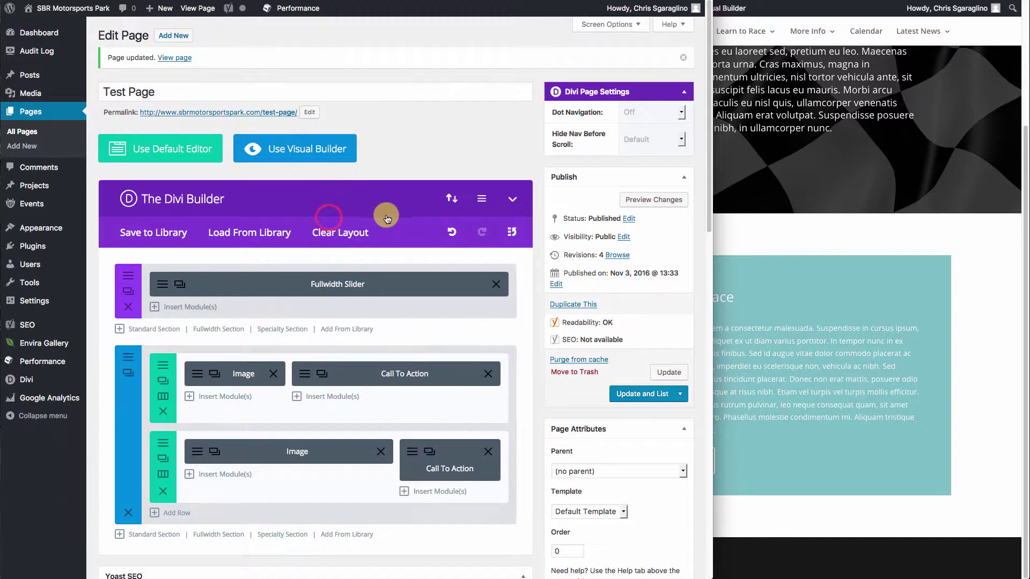
click(330, 454)
drag(384, 481, 277, 451)
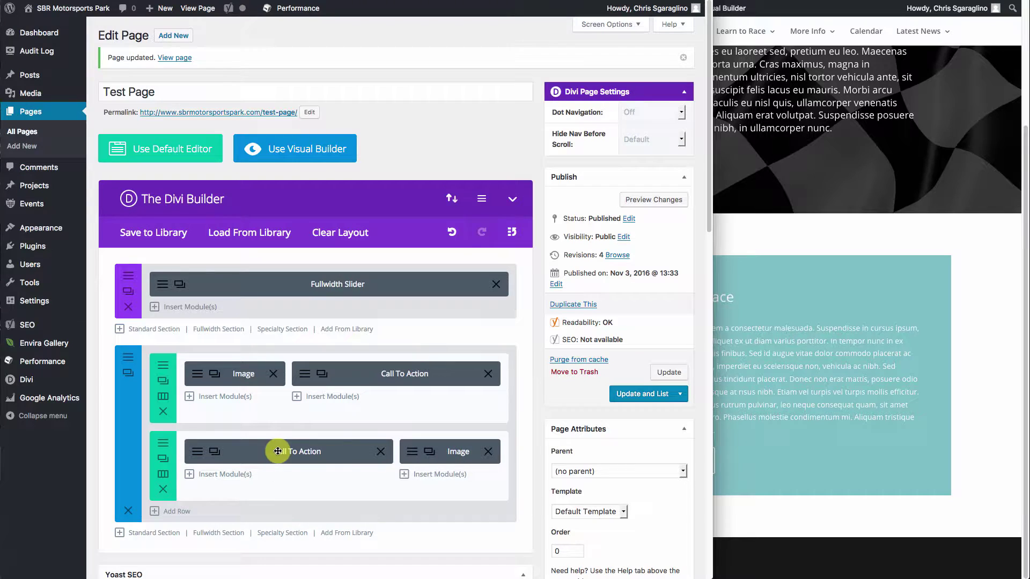
Update Test Page and check the mirrored second row on the live page
click(669, 372)
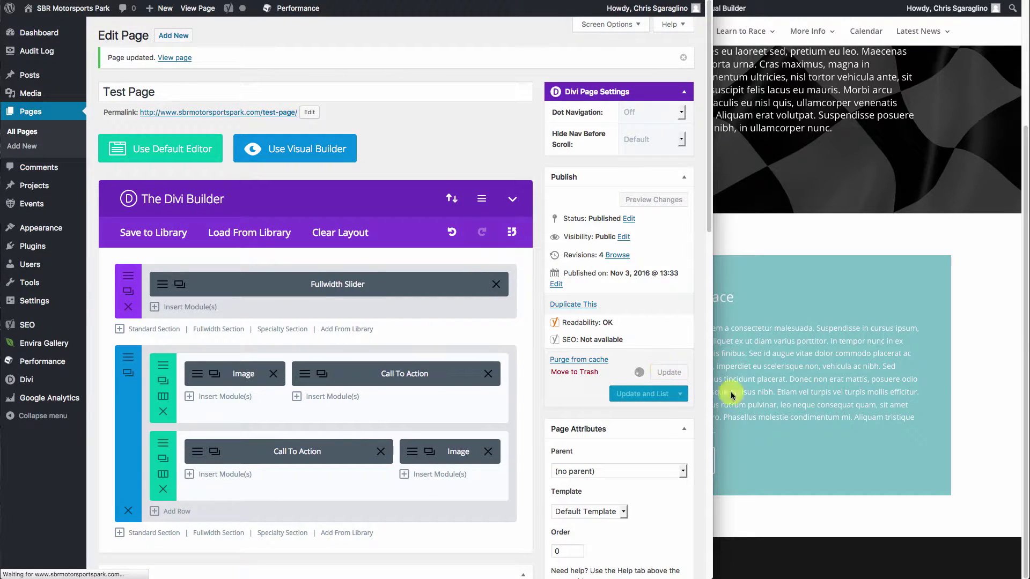
click(1001, 314)
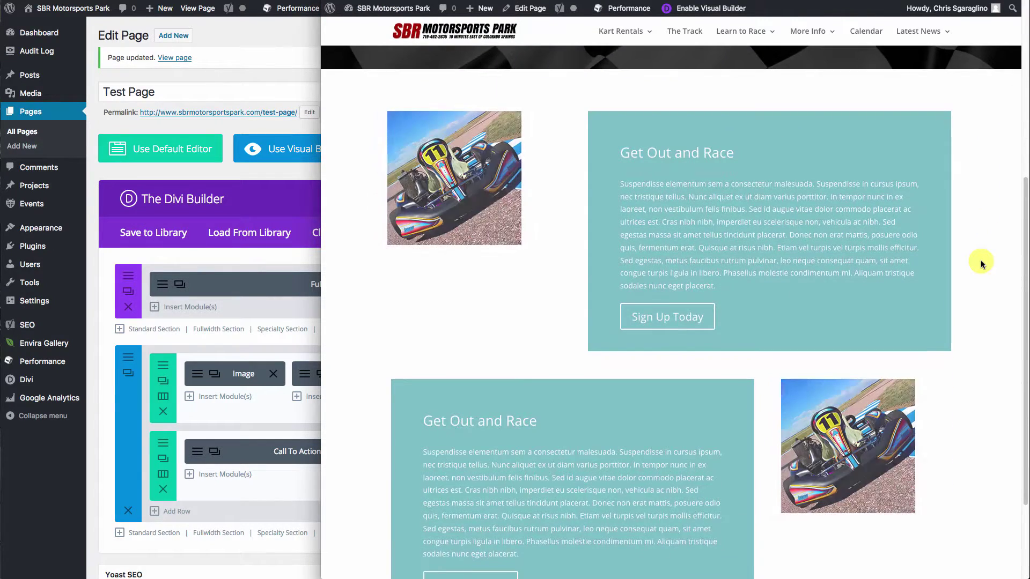
scroll(981, 260, down, 3)
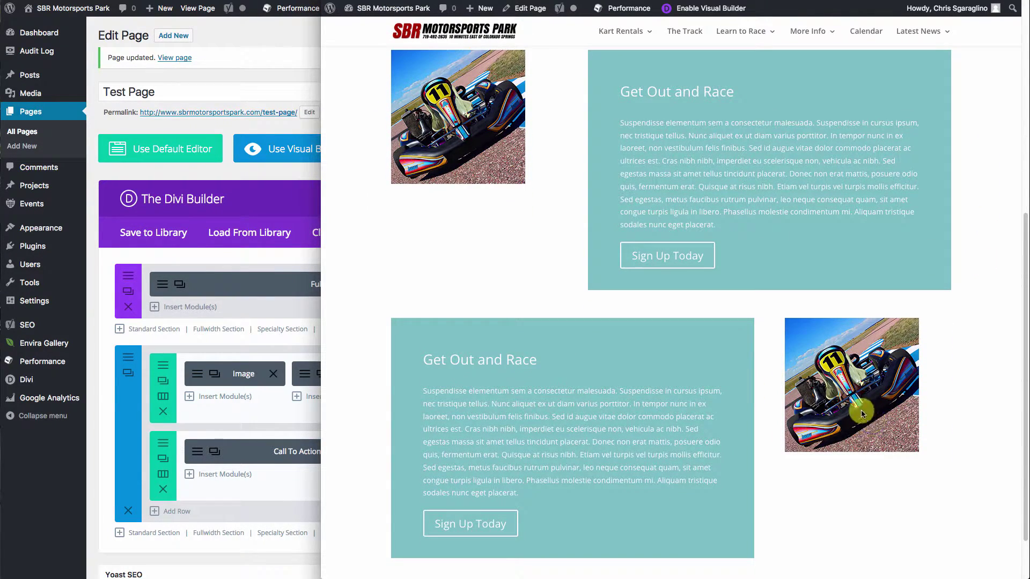
Replace the second row's Image module photo with the media library picture of four children at the Winner's Circle and save the module
click(268, 429)
scroll(349, 349, down, 3)
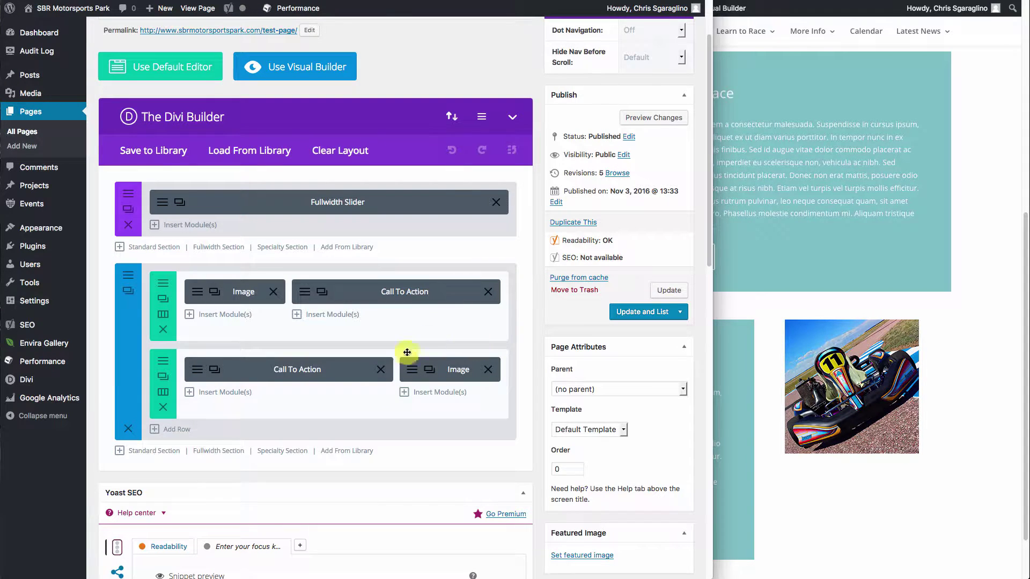
click(410, 369)
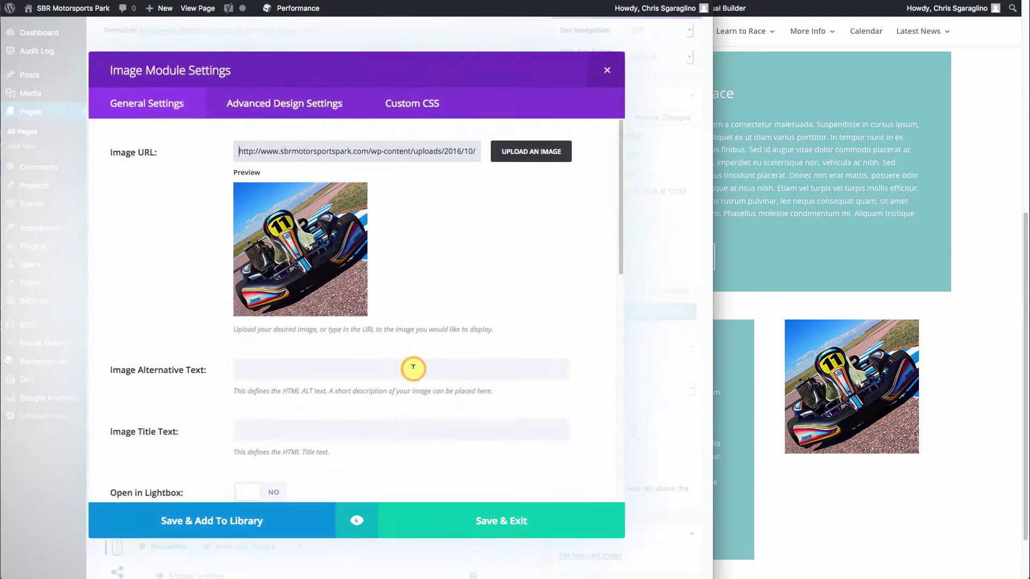
click(539, 155)
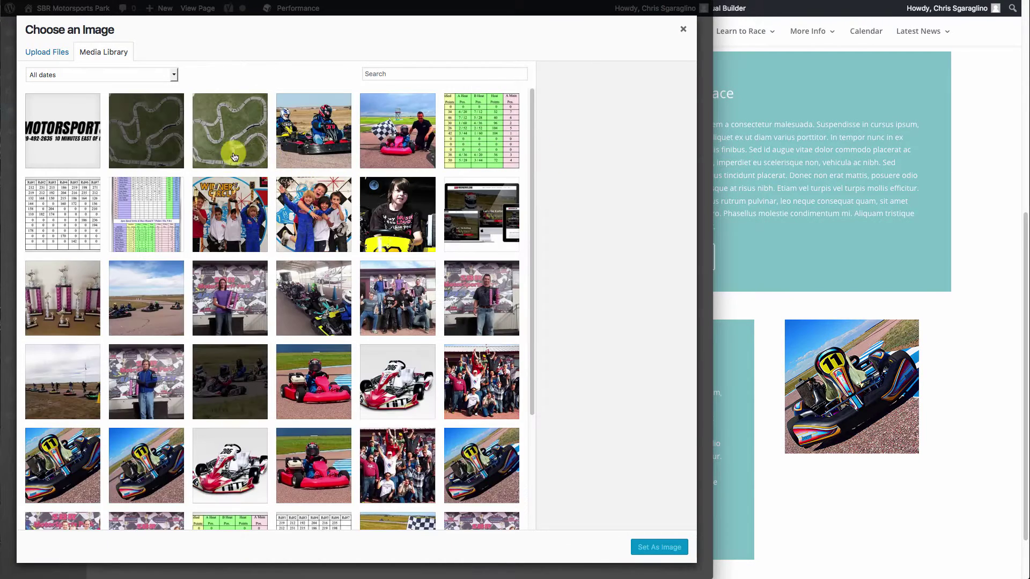
scroll(288, 297, down, 2)
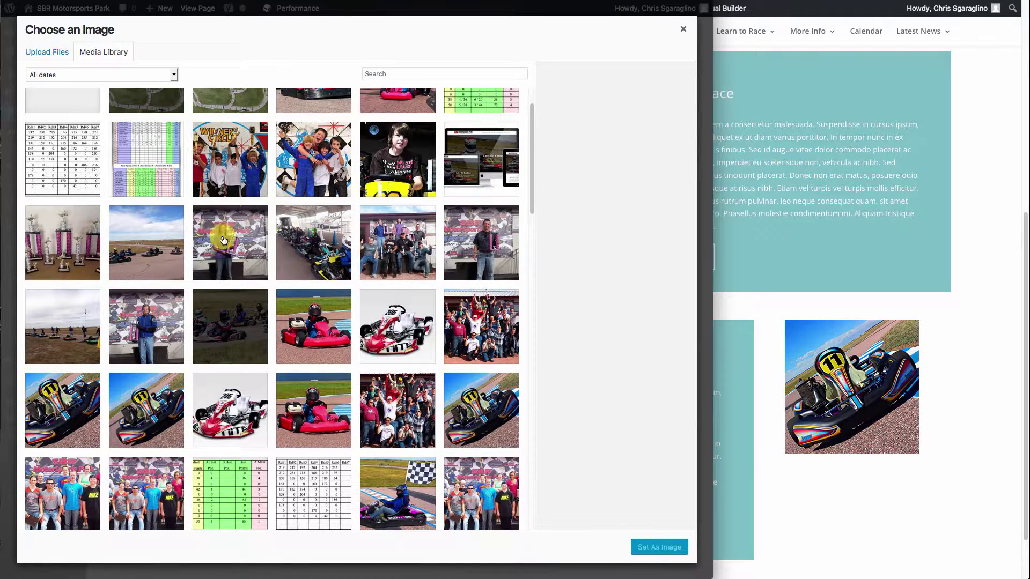
click(306, 163)
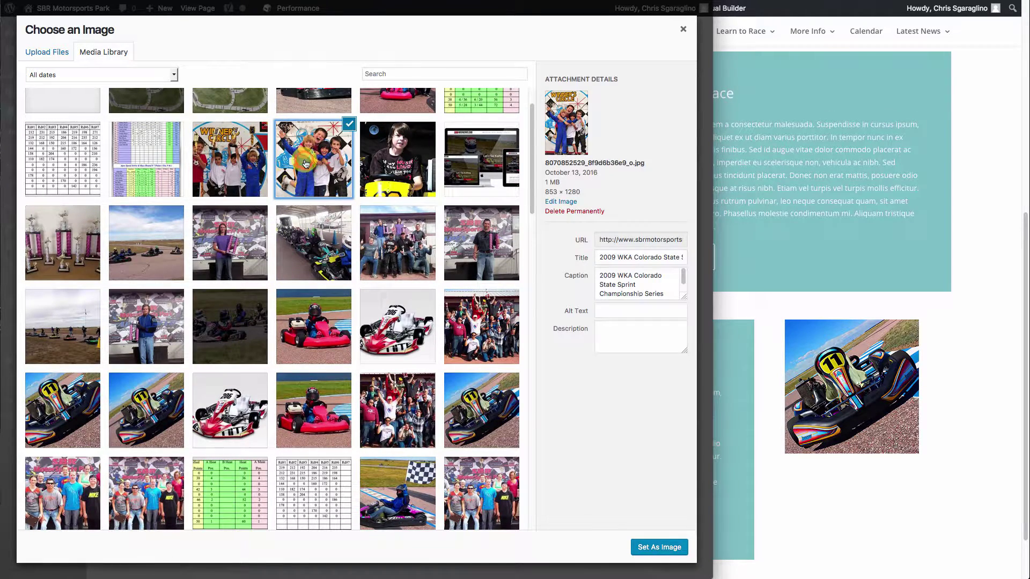
click(660, 548)
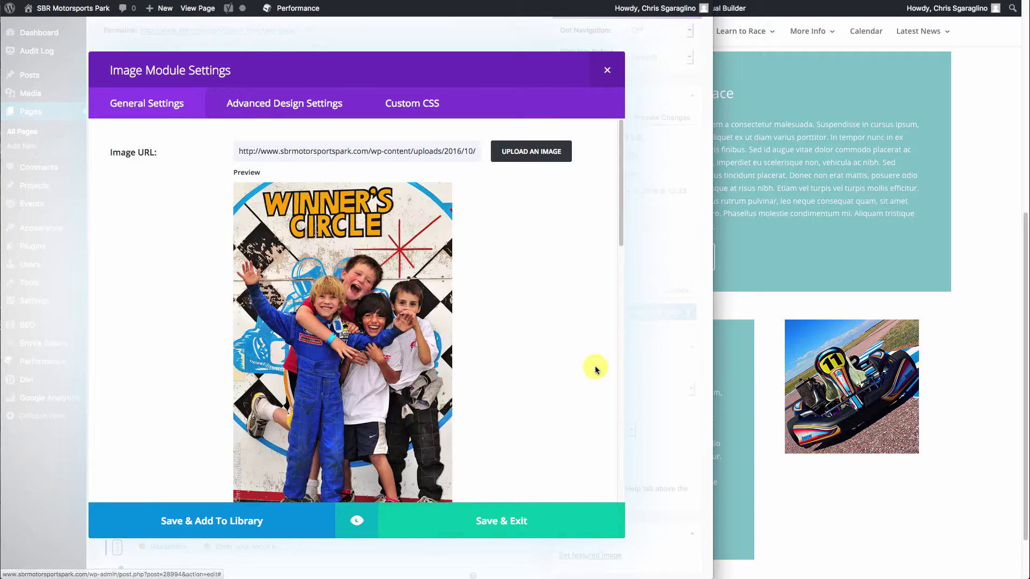
scroll(596, 369, down, 1)
click(508, 522)
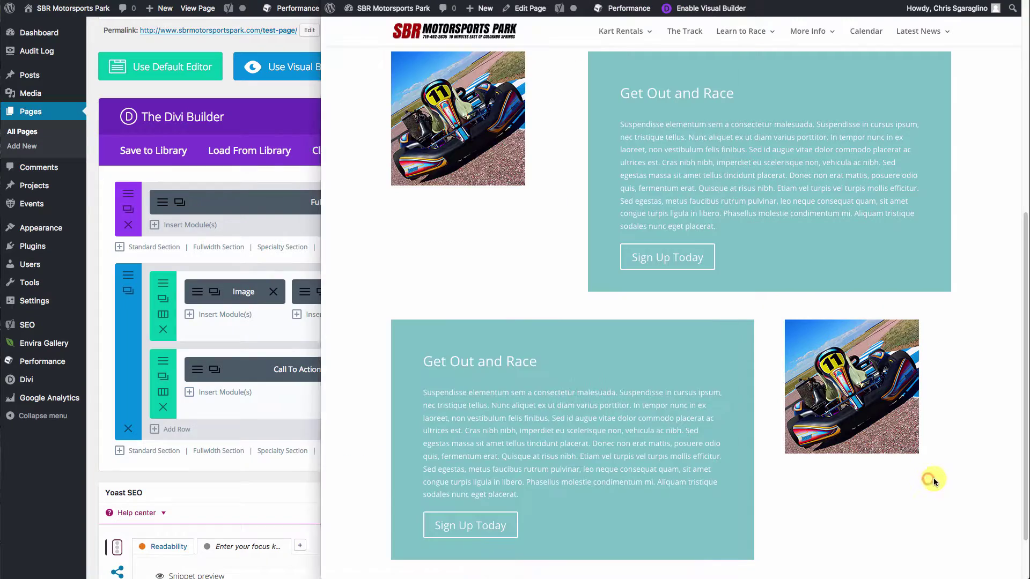
Set the background color of the standard section holding the two image rows to light grey #cecece and save the section settings
scroll(974, 314, up, 5)
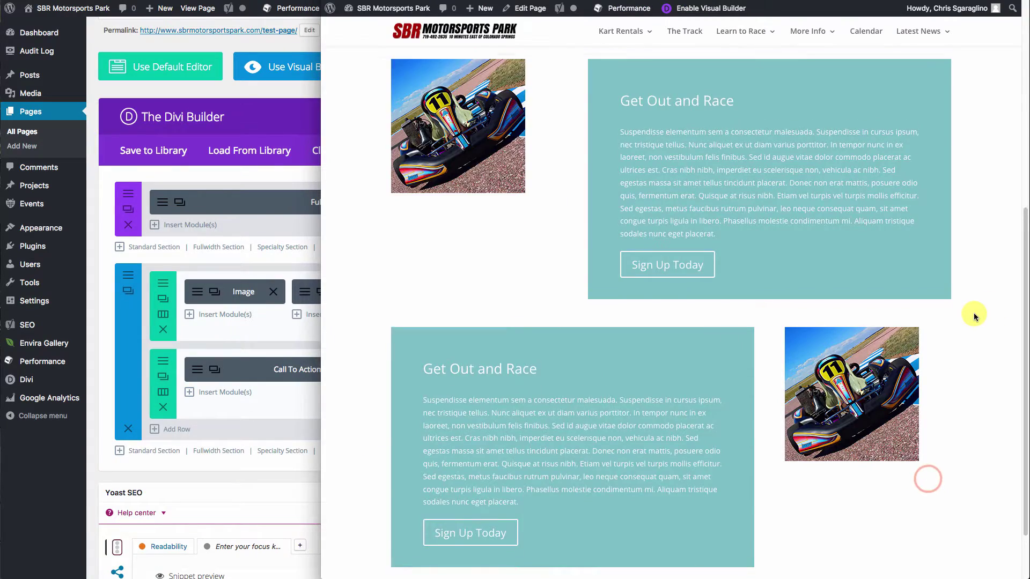
scroll(974, 313, down, 5)
scroll(974, 313, up, 1)
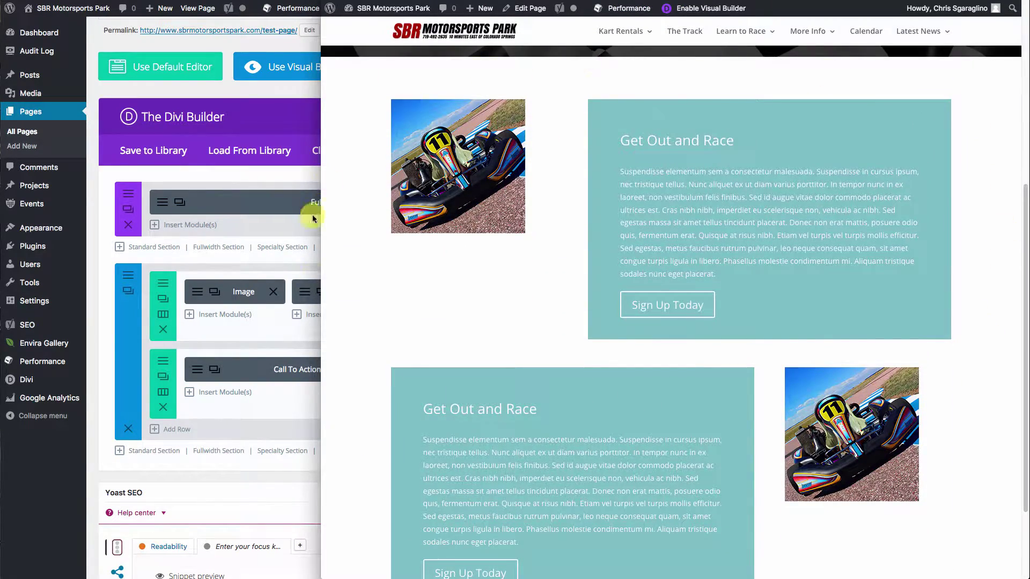
click(128, 399)
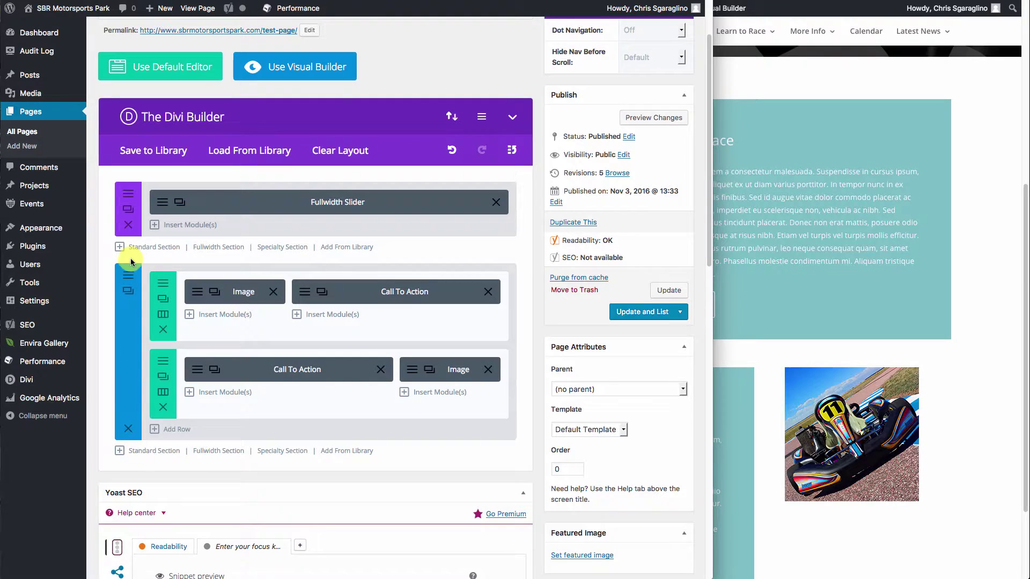
click(128, 277)
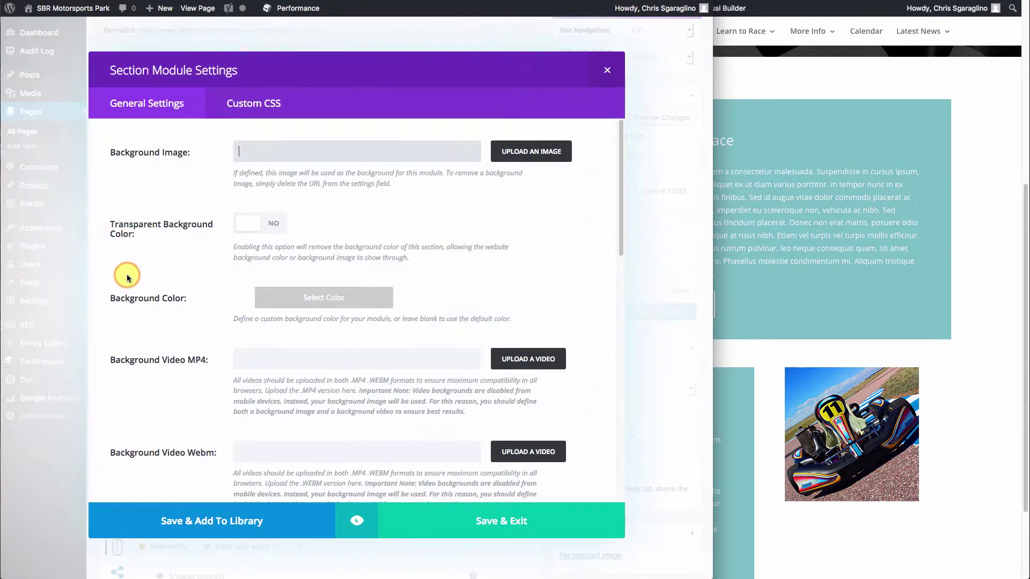
click(313, 298)
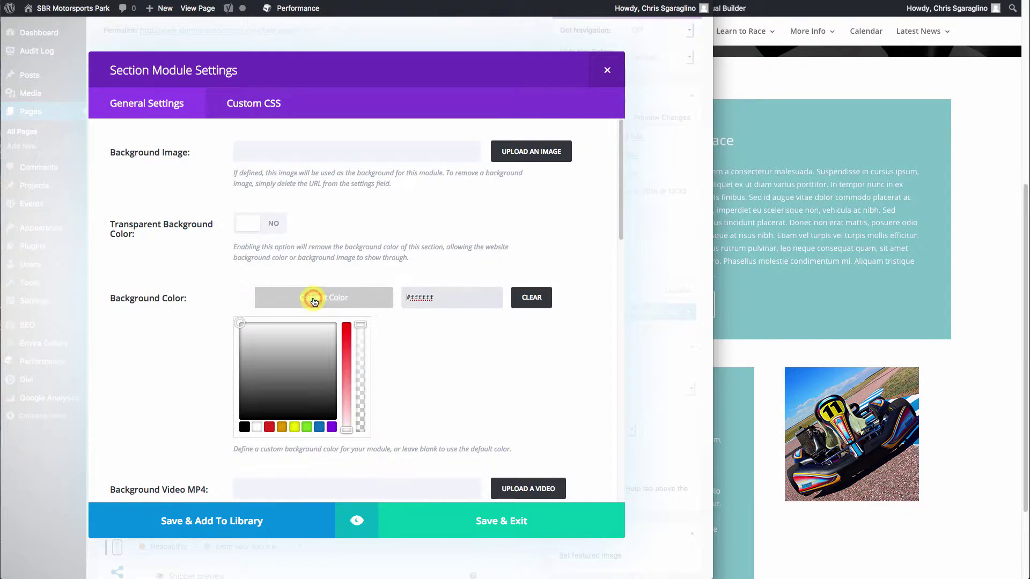
drag(259, 349, 237, 340)
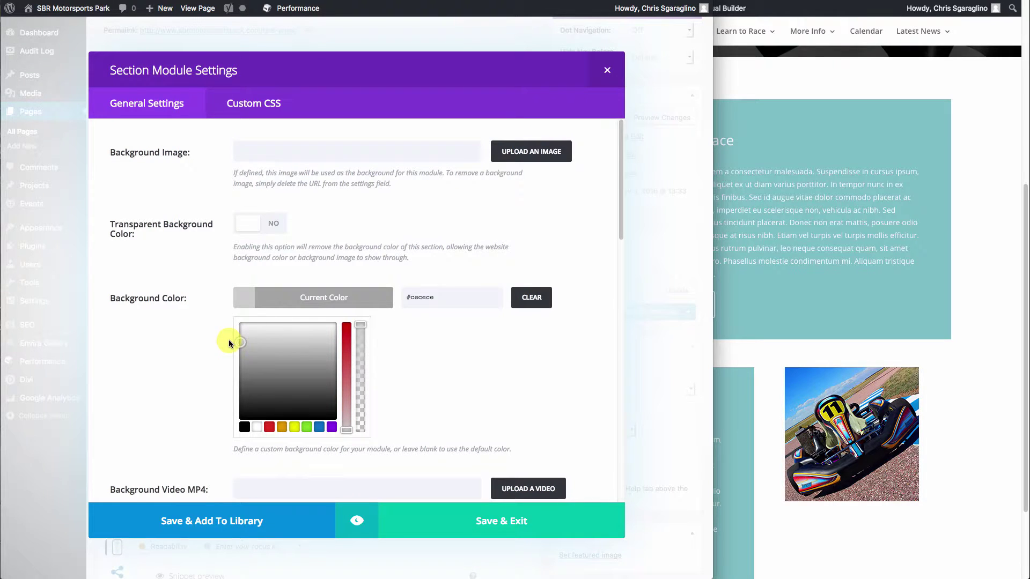
click(476, 521)
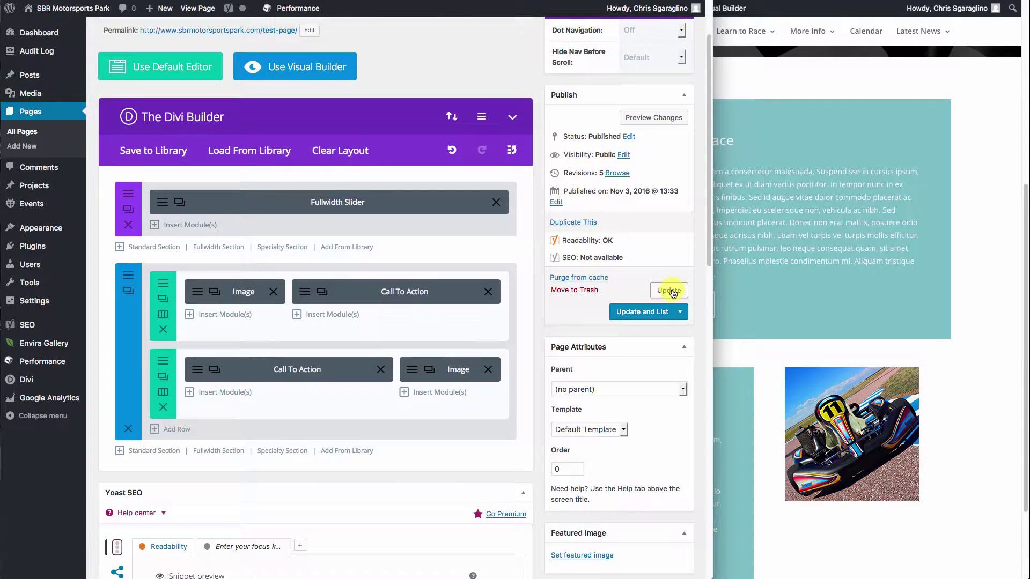
Update Test Page and check the section's grey background and the Winner's Circle photo on the live page
click(672, 290)
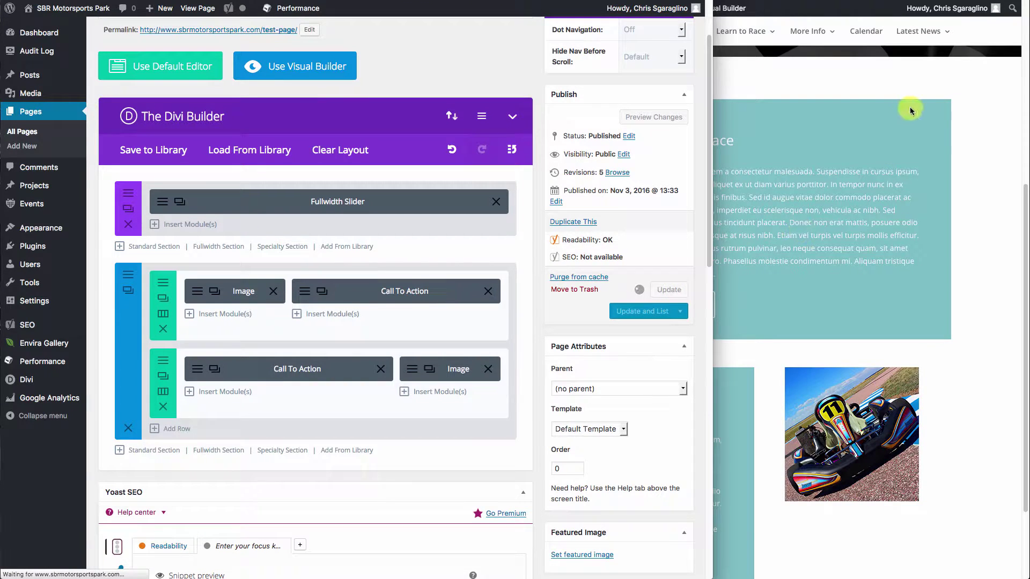
click(983, 93)
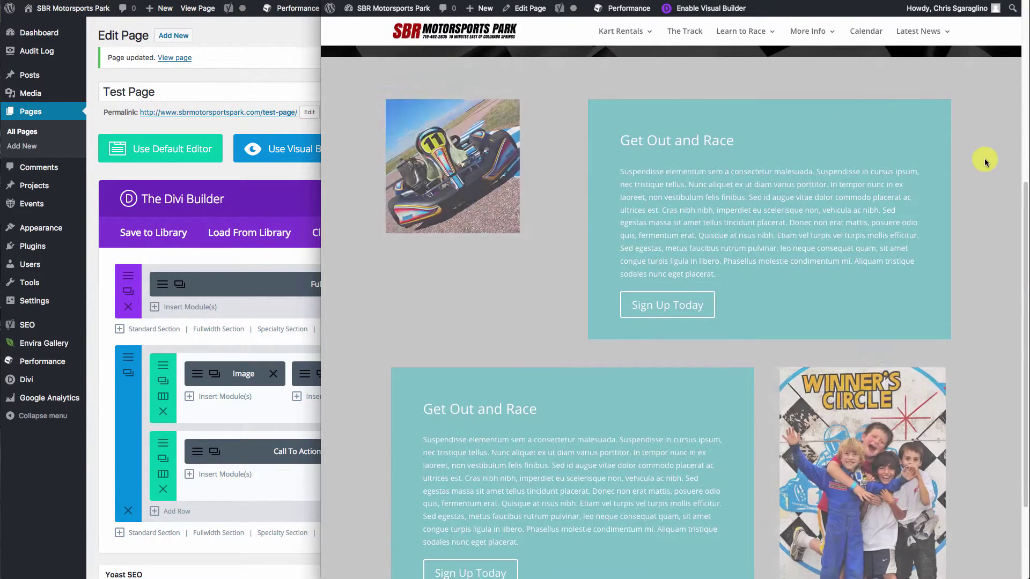
scroll(977, 476, down, 3)
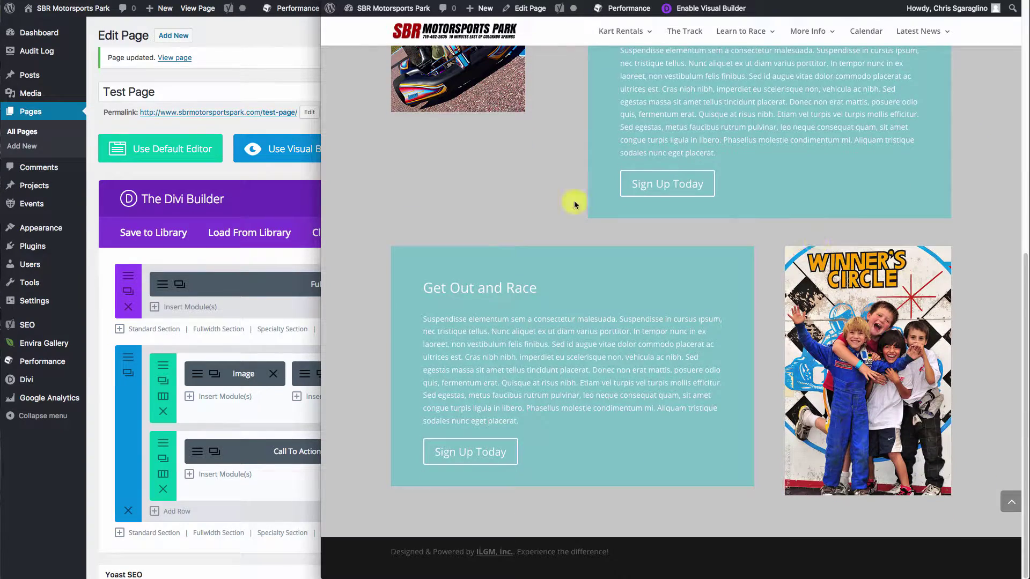
scroll(499, 182, up, 5)
scroll(498, 179, down, 3)
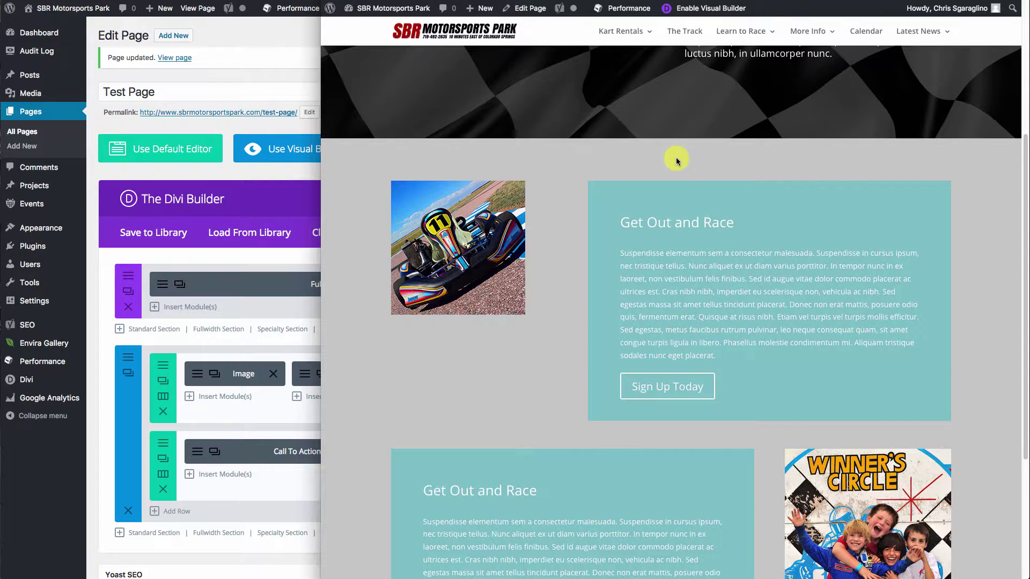
scroll(675, 156, down, 4)
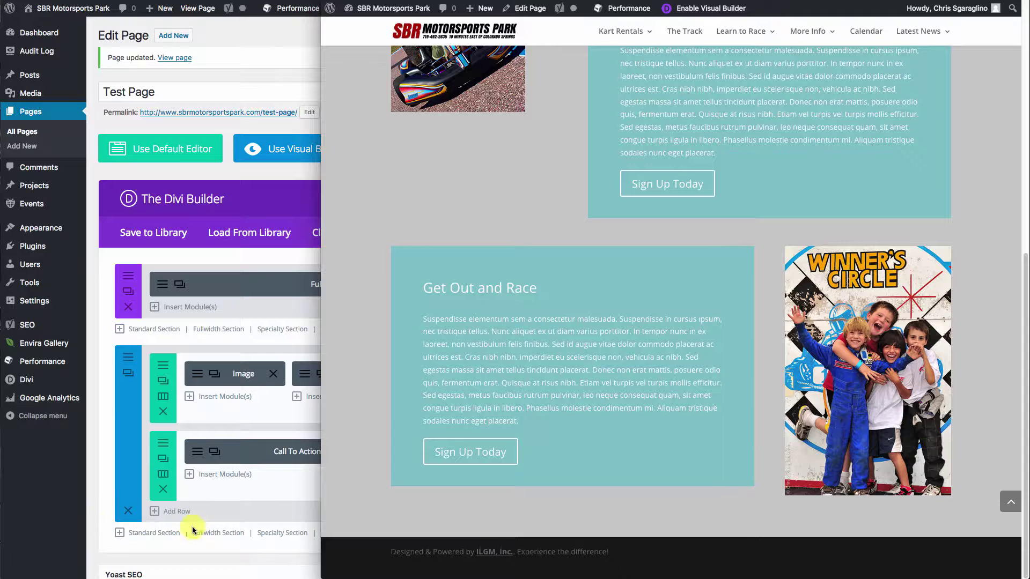
Add a standard section with a single full-width column row below the grey section of the page layout
click(177, 542)
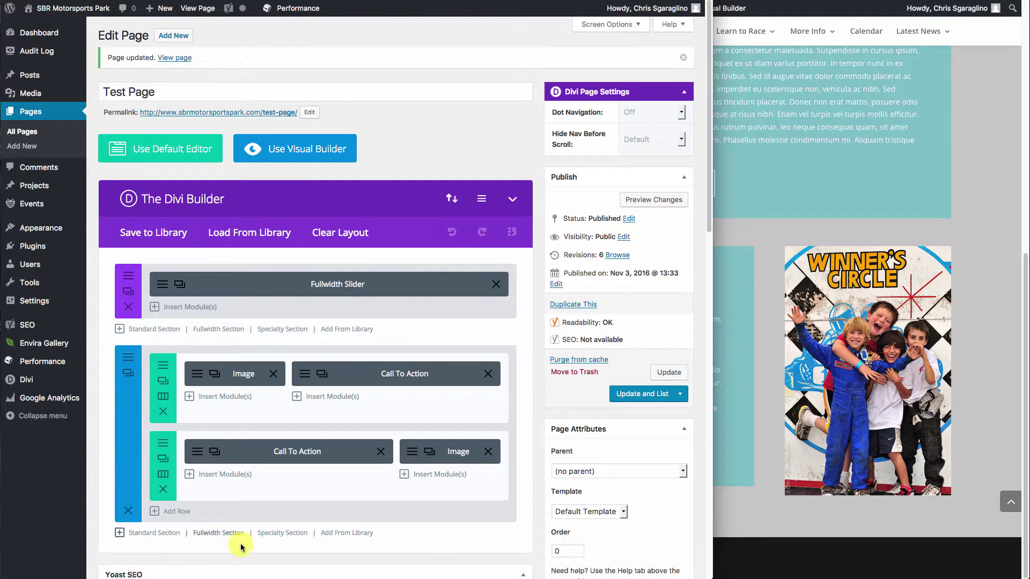
click(157, 535)
click(159, 186)
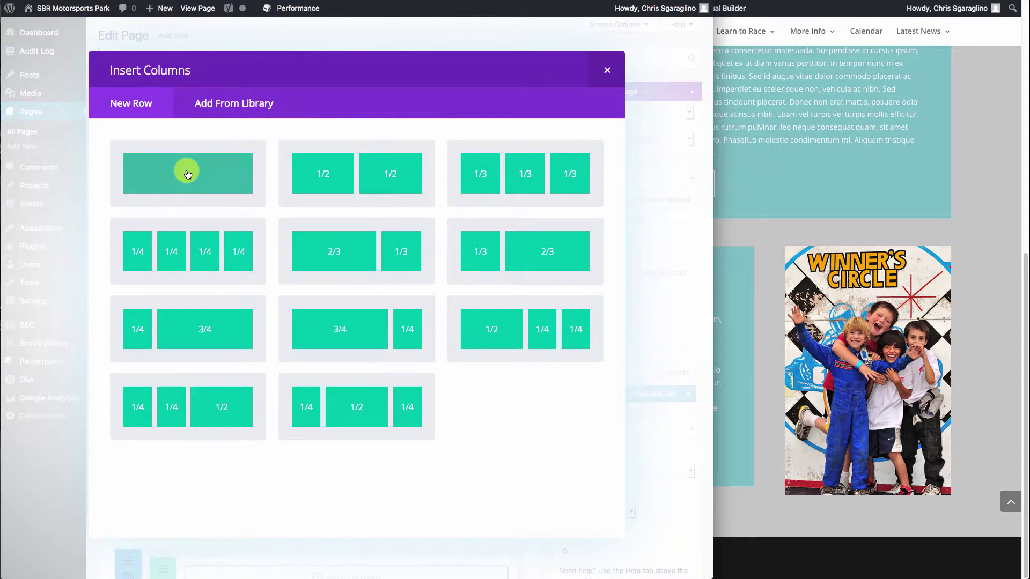
Add a Text module reading "This is our Test Page" as Heading 1, and move its section directly below the Fullwidth Slider section
scroll(461, 348, down, 3)
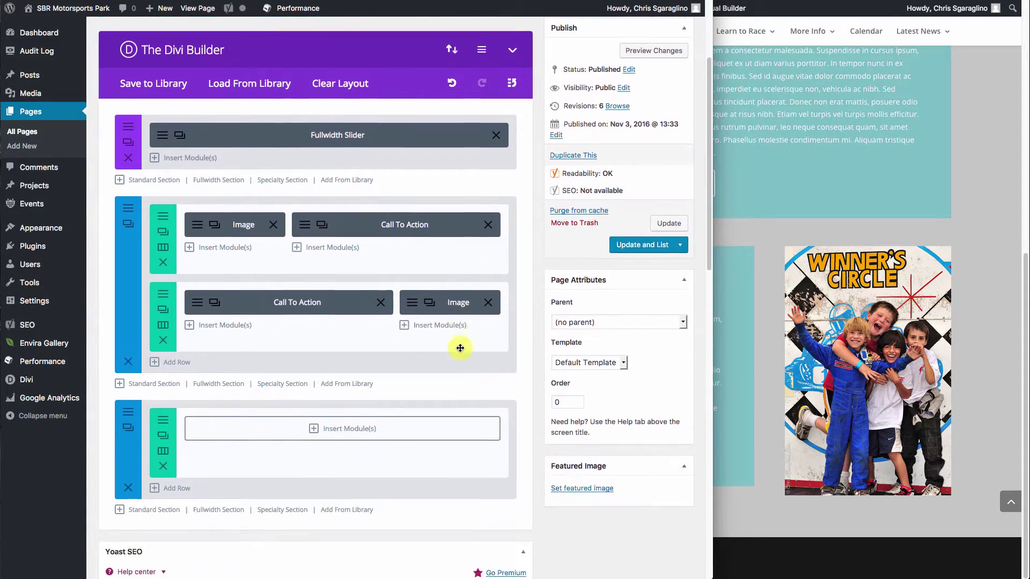
click(313, 409)
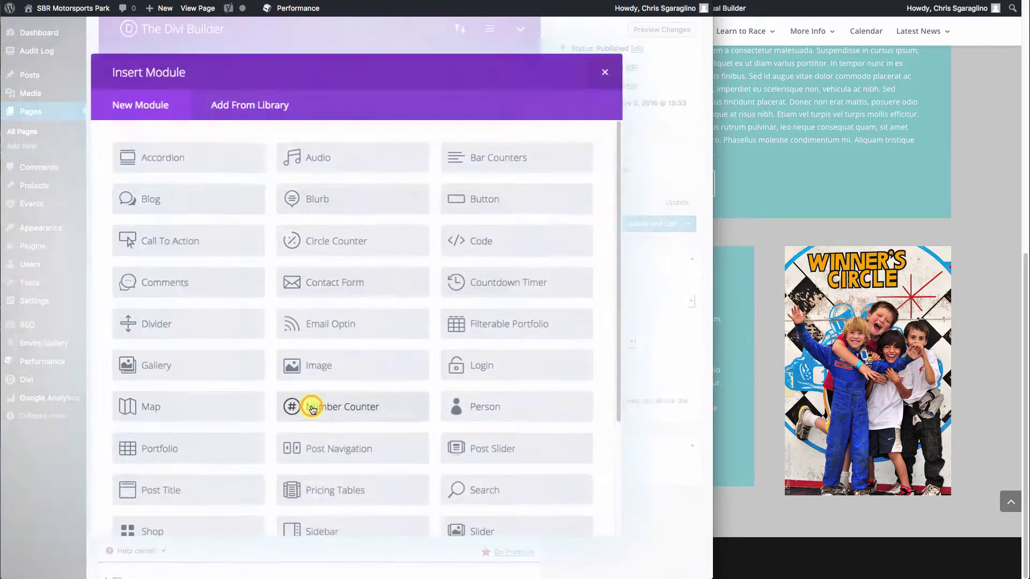
scroll(143, 484, down, 3)
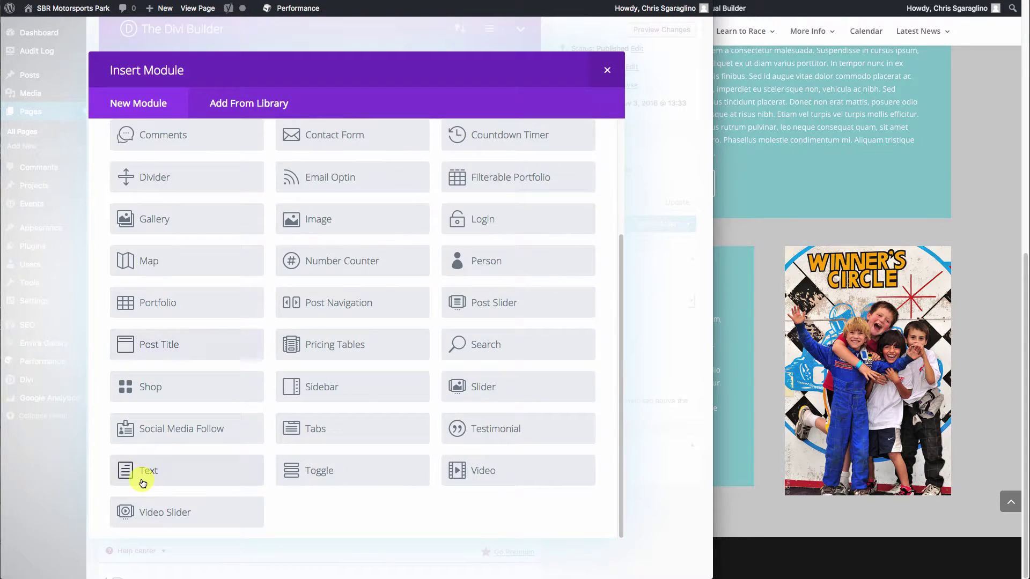
click(123, 470)
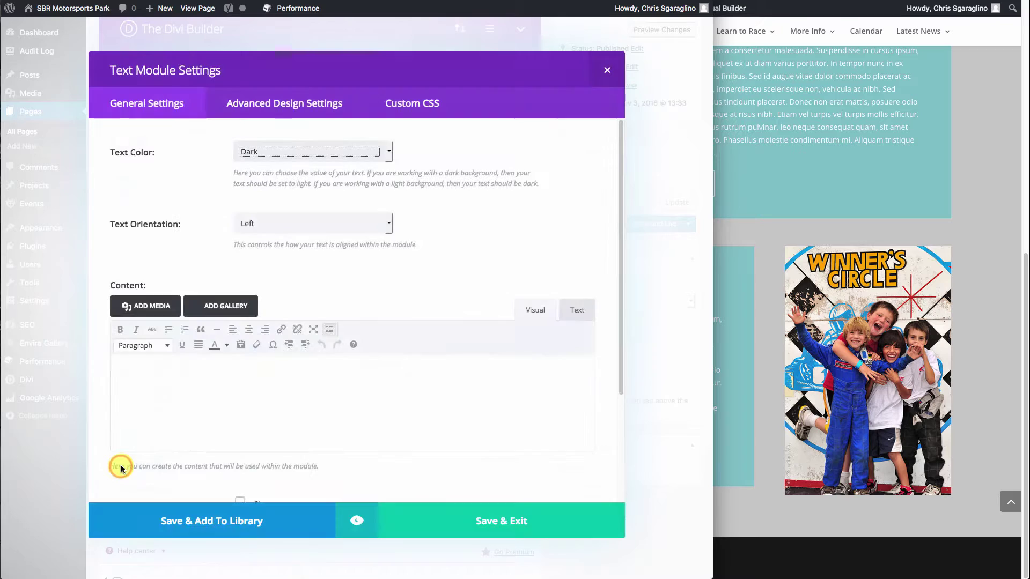
click(190, 407)
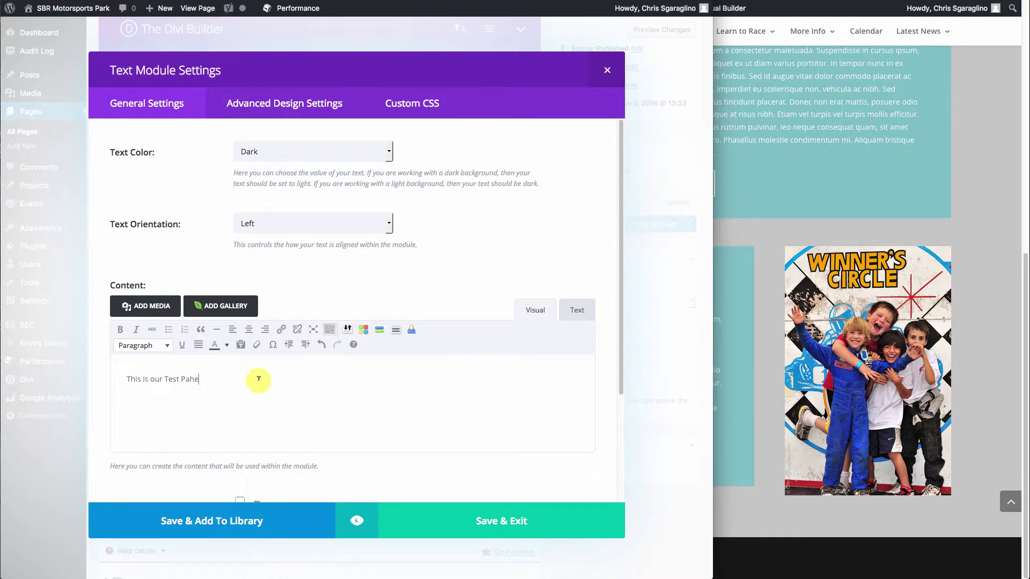
click(134, 345)
click(150, 389)
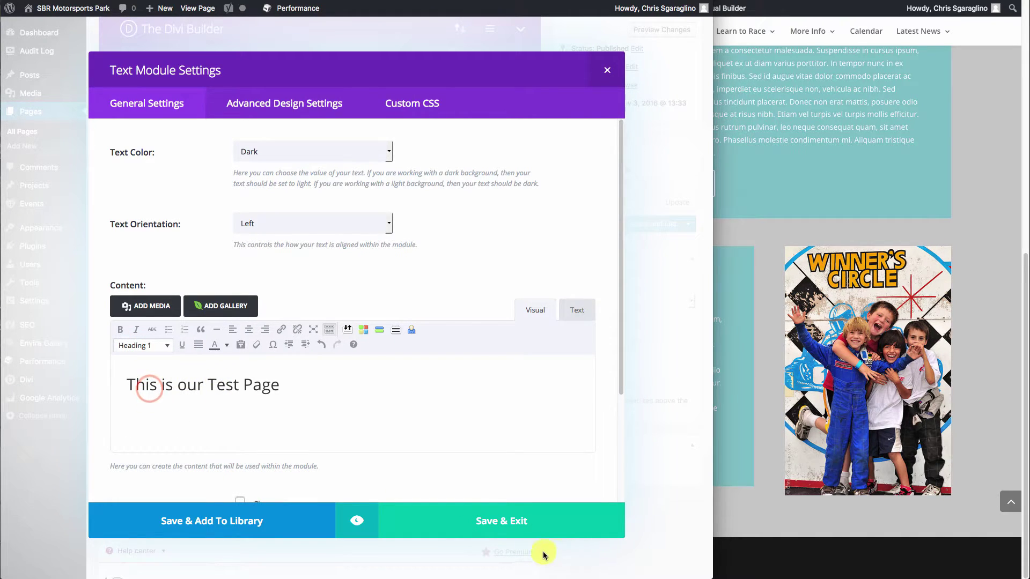
click(504, 527)
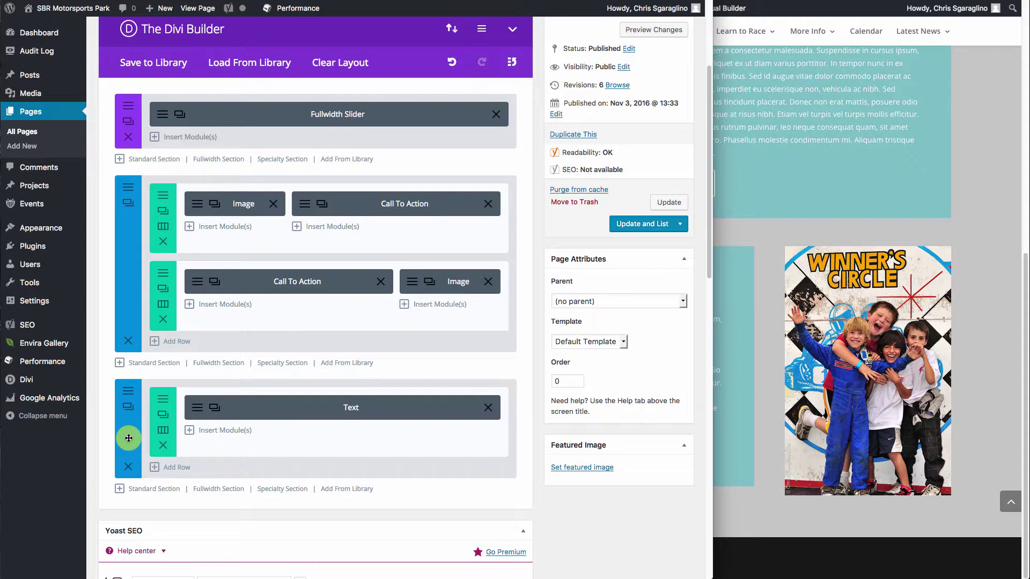
drag(128, 438, 129, 253)
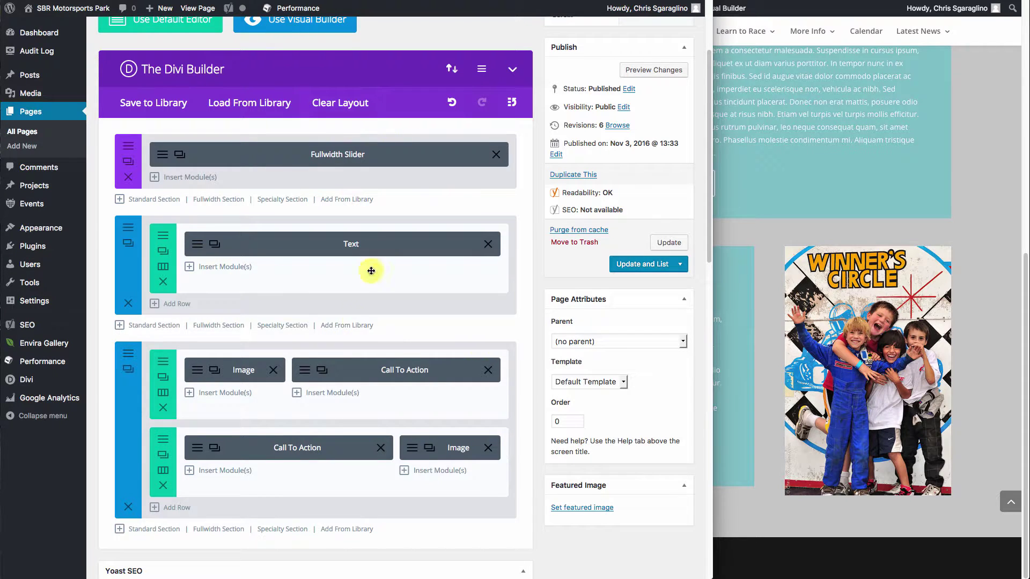
Add another standard section with a single full-width column row at the end of the page layout
scroll(258, 478, down, 3)
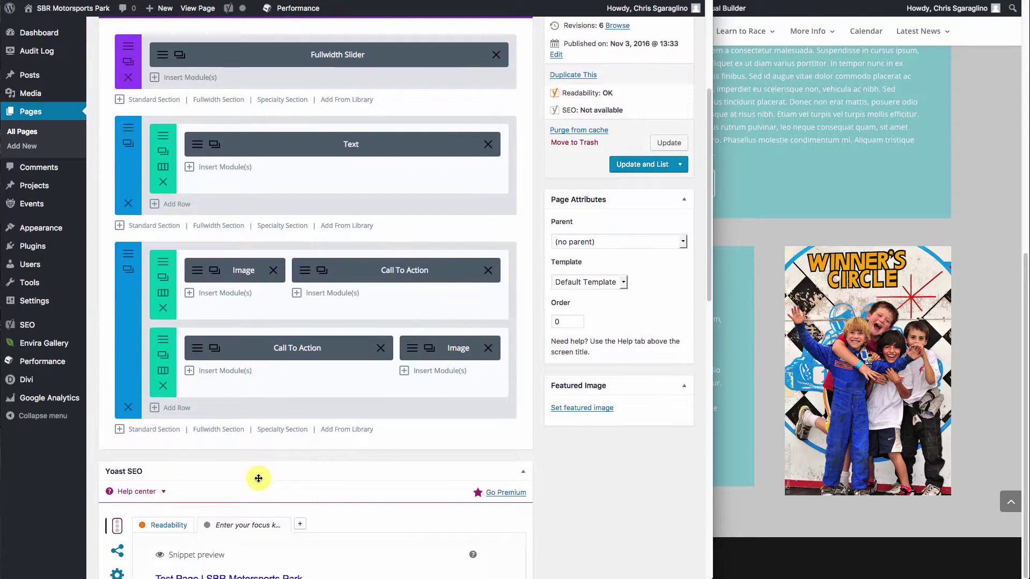
click(165, 432)
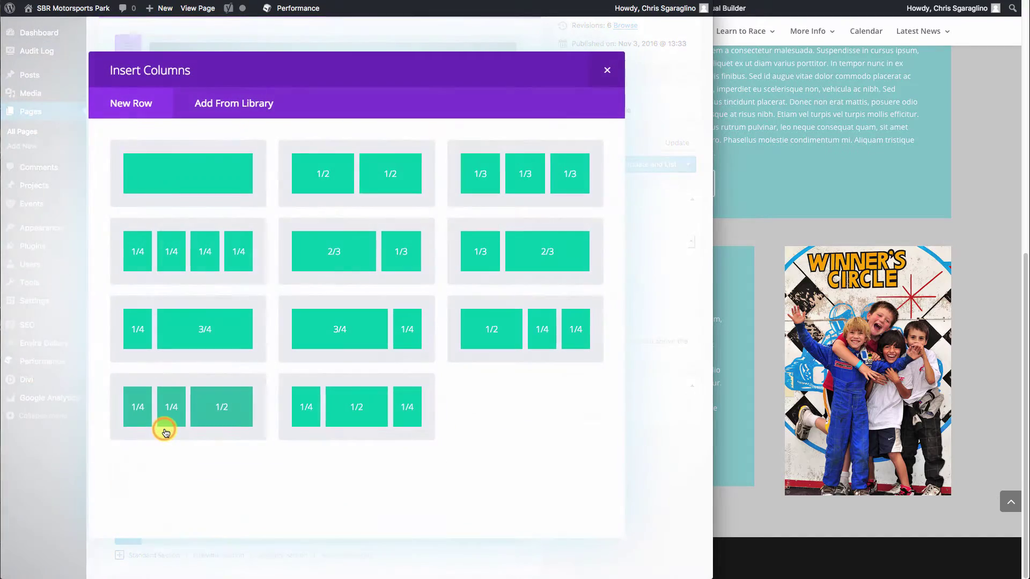
click(170, 170)
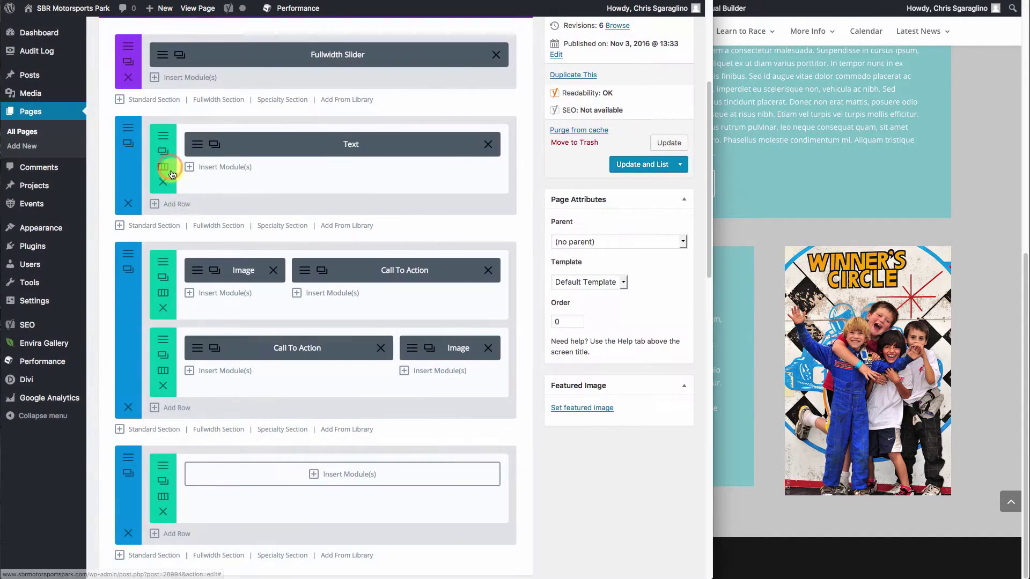
Insert a Text module in the last section with the placeholder paragraph beginning "Suspendisse mi nisi, interdum sit amet" and save it
click(315, 478)
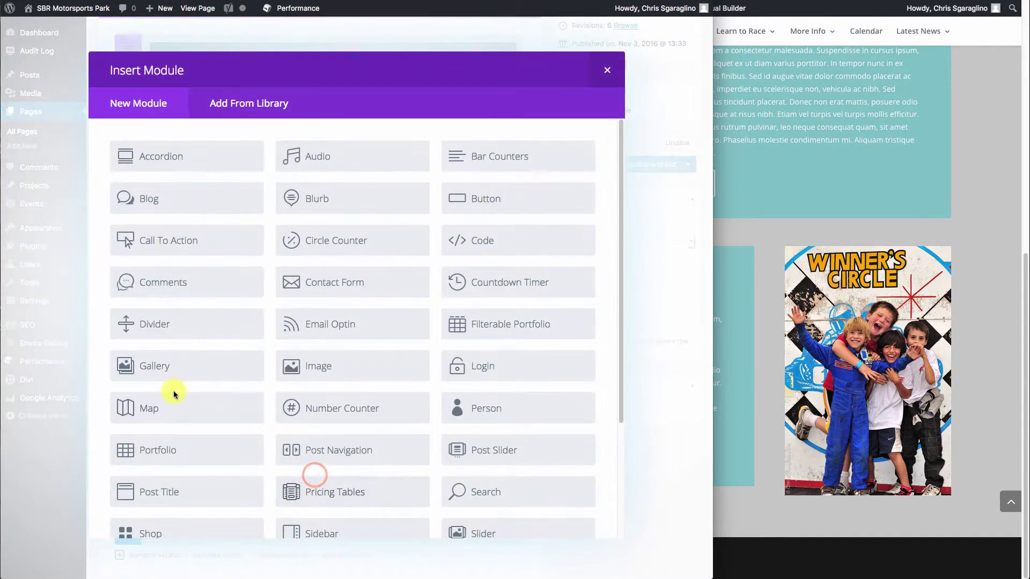
scroll(172, 396, down, 3)
click(130, 472)
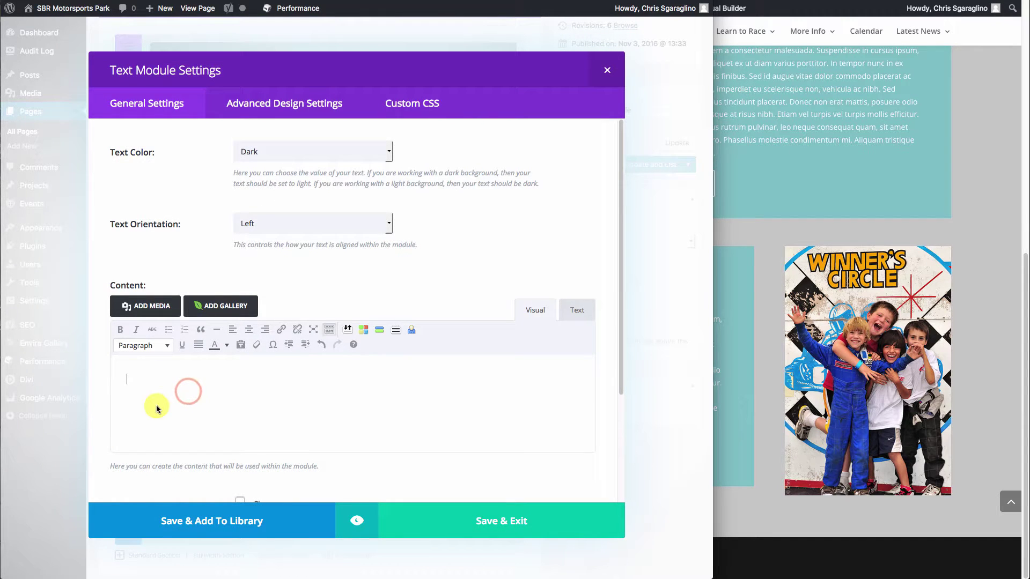
text(Suspendisse mi nisi, interdum sit amet vestibulum et, pellentesque in eros. Class aptent taciti sociosqu ad litora torquent per conubia nostra, per inceptos himenaeos. In sed leo ullamcorper, tristique purus sagittis, aliquam nisl. Curabitur imperdiet mauris ac rhoncus bibendum. Pellentesque habitant morbi tristique senectus et netus et malesuada fames ac turpis egestas. Sed dui lectus, suscipit eu mauris ut, laoreet aliquet ipsum. Fusce interdum consectetur massa, at tincidunt nunc pulvinar sit amet. Integer sodales eget justo eu vehicula. Duis eget egestas nisi. Morbi finibus metus sed mi convallis, ac sollicitudin diam suscipit. Sed faucibus varius nisl in sagittis. Aliquam lobortis nulla a purus posuere laoreet in eget neque. Morbi consectetur consectetur leo vel iaculis. Suspendisse potenti.)
click(507, 521)
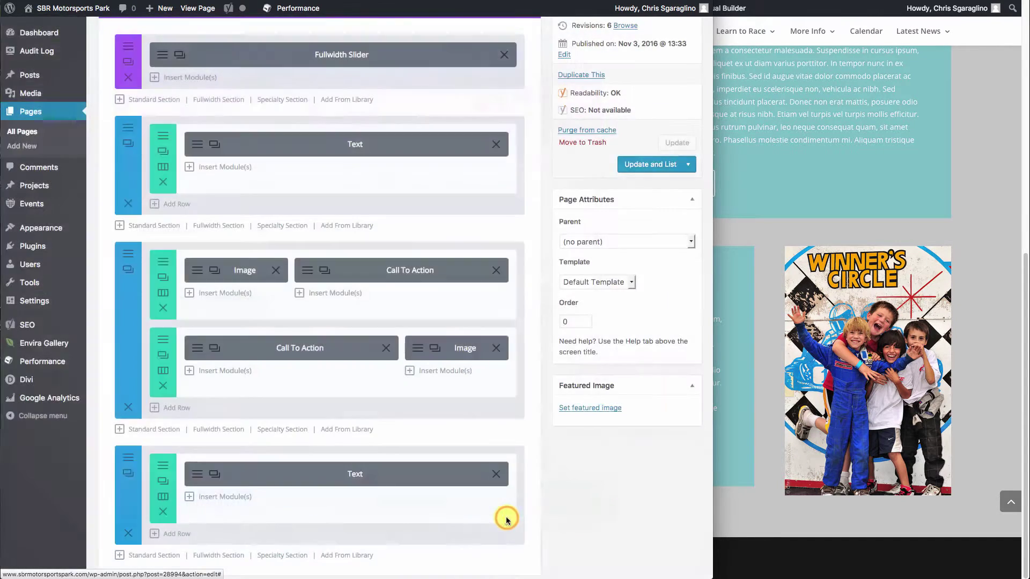
Update Test Page, reload the live page and check the heading section and the closing paragraph section
click(664, 143)
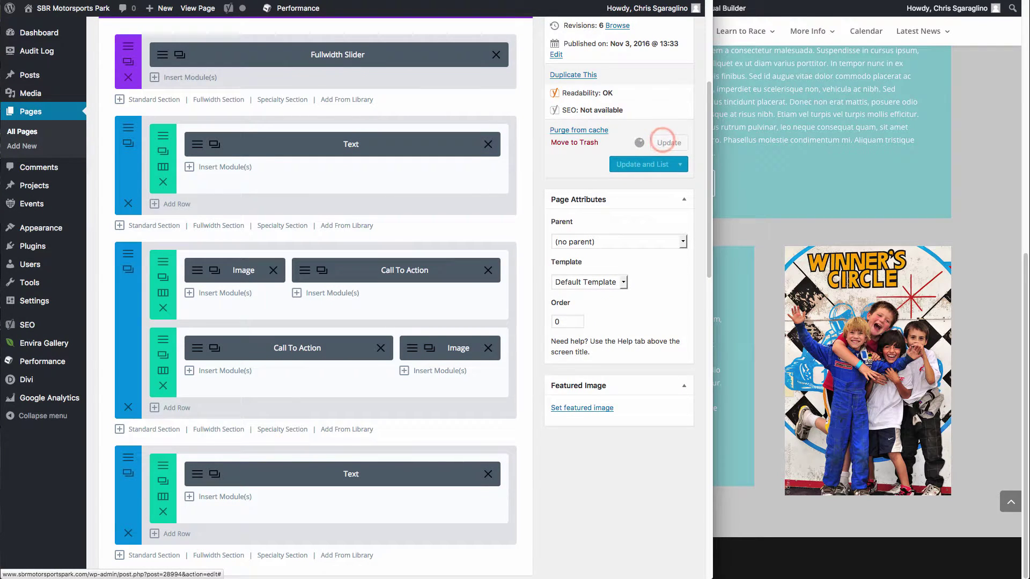
key(super+grave)
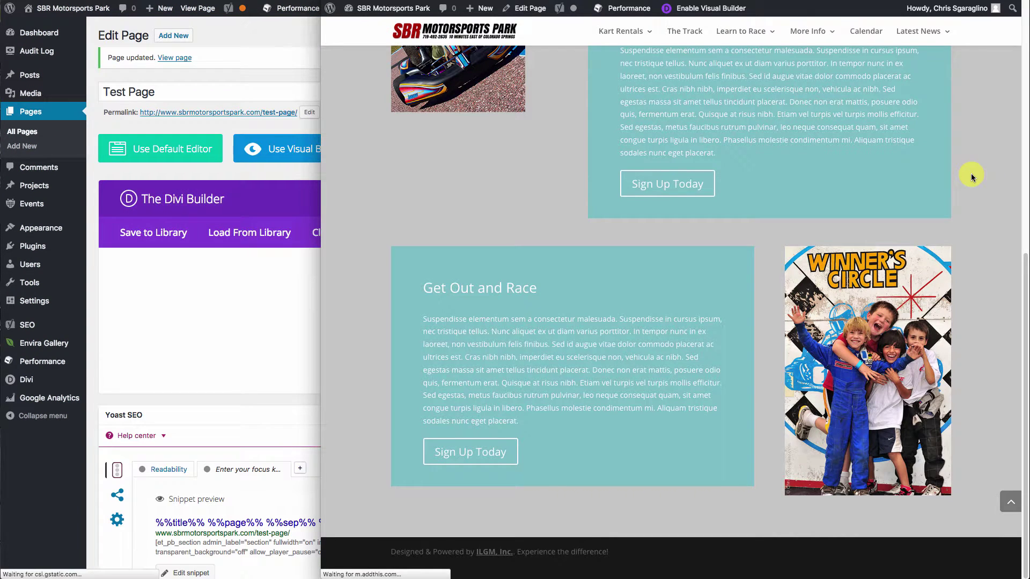
key(super+r)
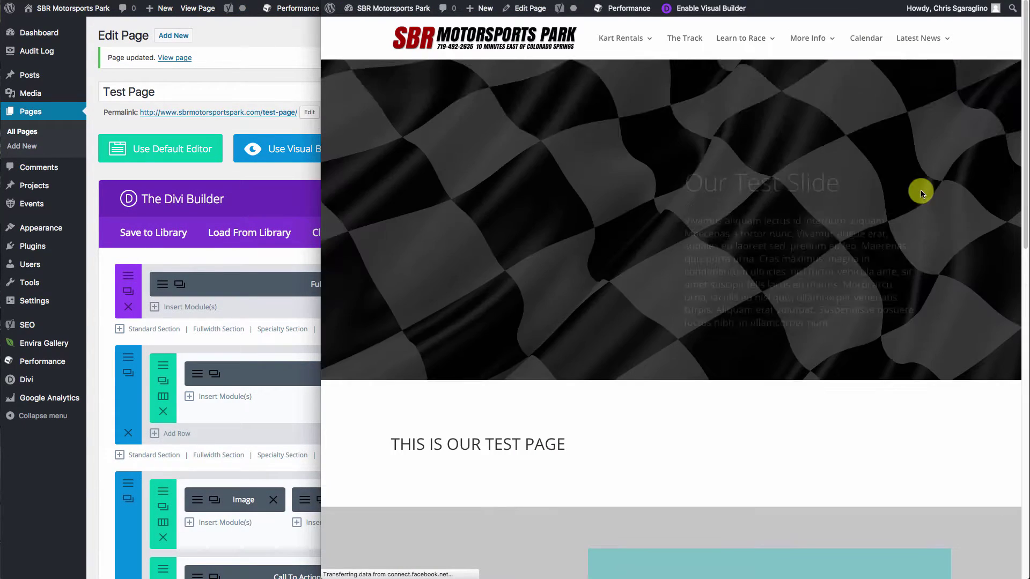
scroll(921, 191, down, 5)
scroll(688, 205, down, 5)
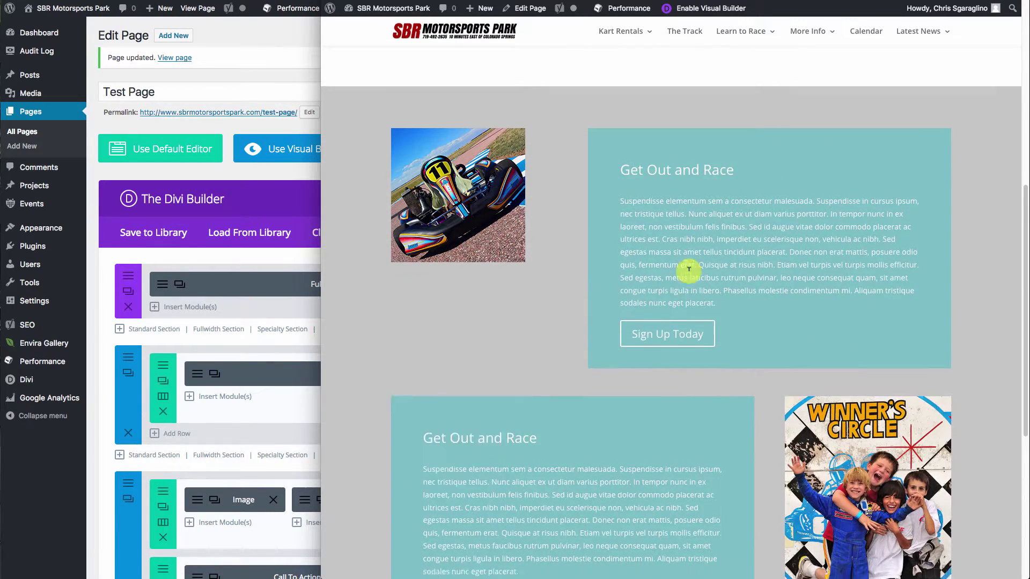
scroll(685, 269, down, 5)
scroll(689, 271, down, 2)
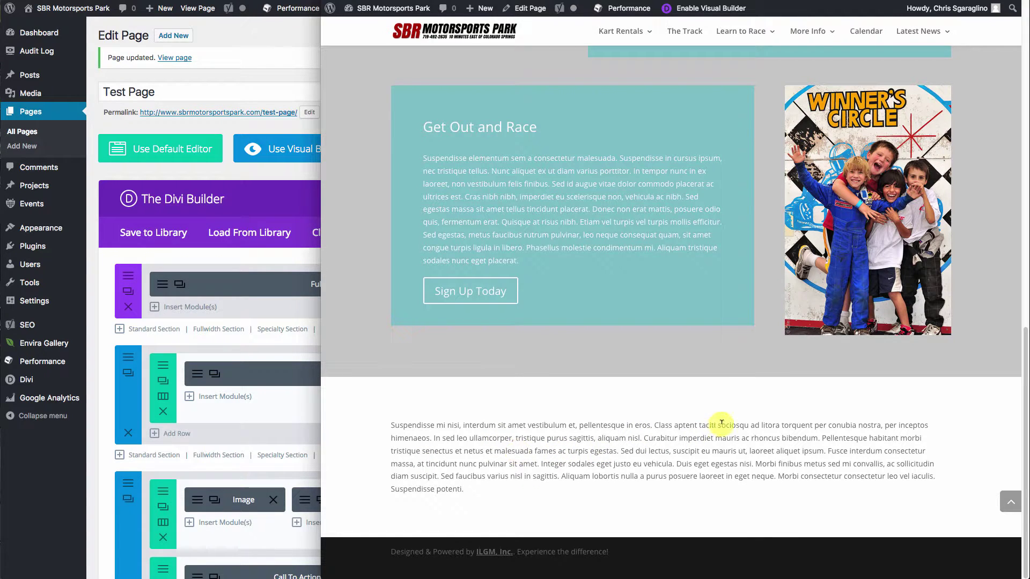
Change the column structure of the last section's row to two equal 1/2 columns
click(269, 439)
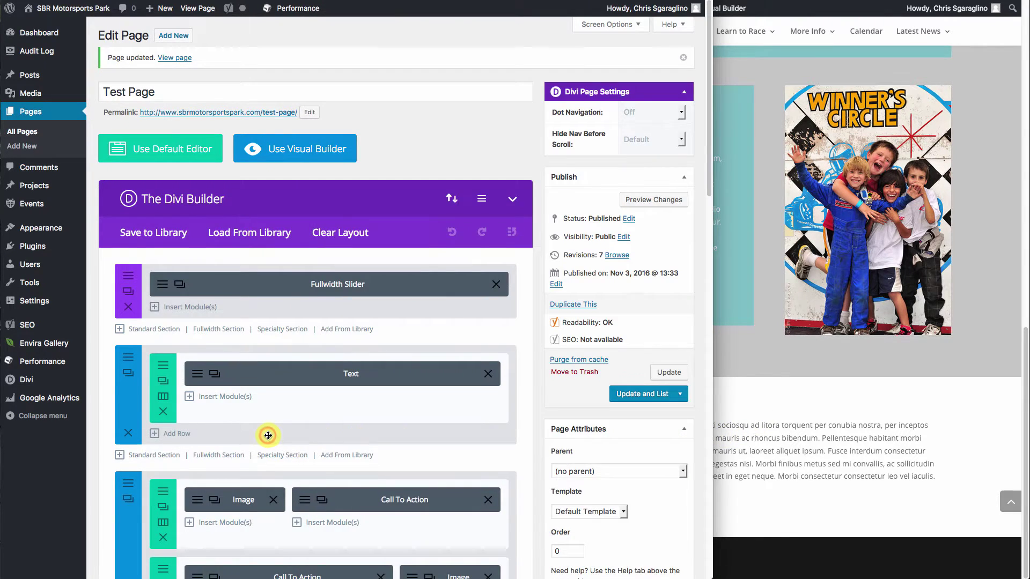
scroll(271, 435, down, 7)
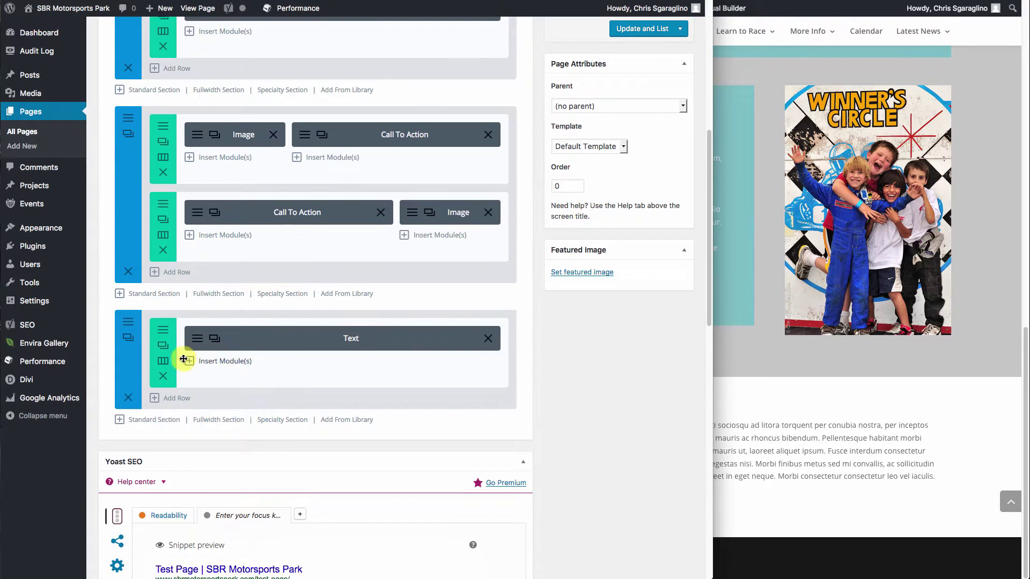
click(162, 367)
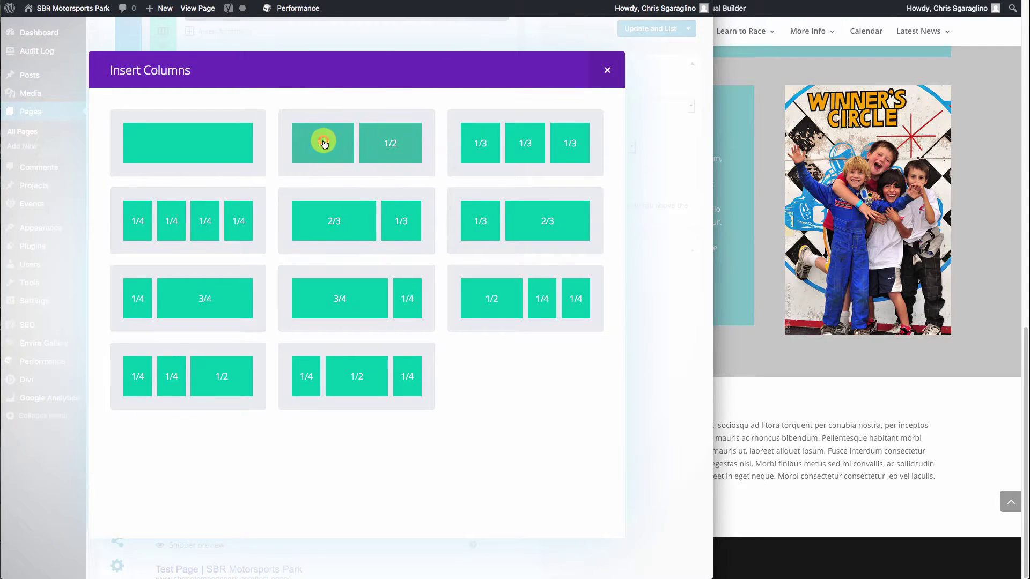
click(323, 143)
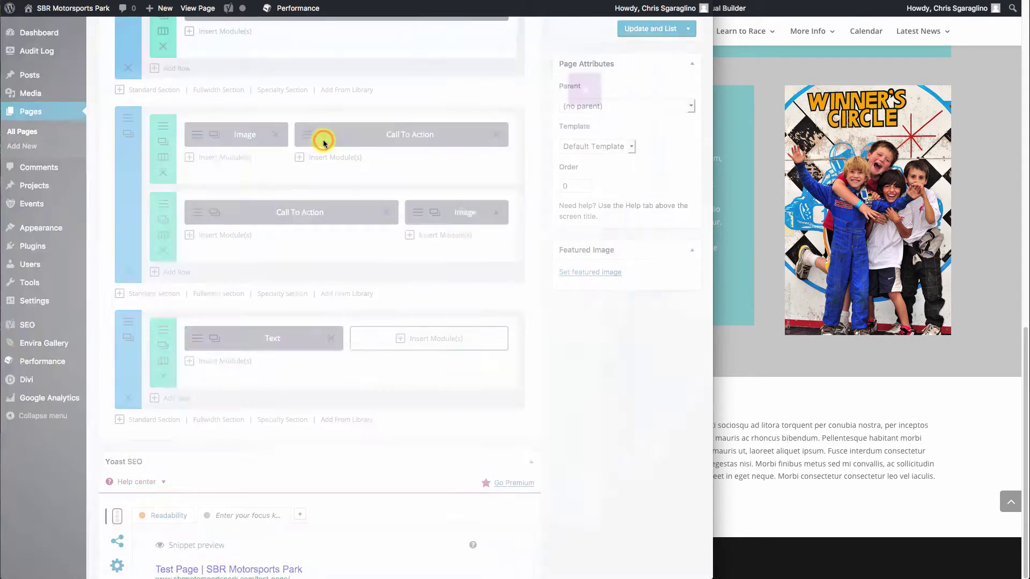
Cut the text from "Fusce interdum consectetur massa" to the end out of the last section's Text module and save it
click(201, 342)
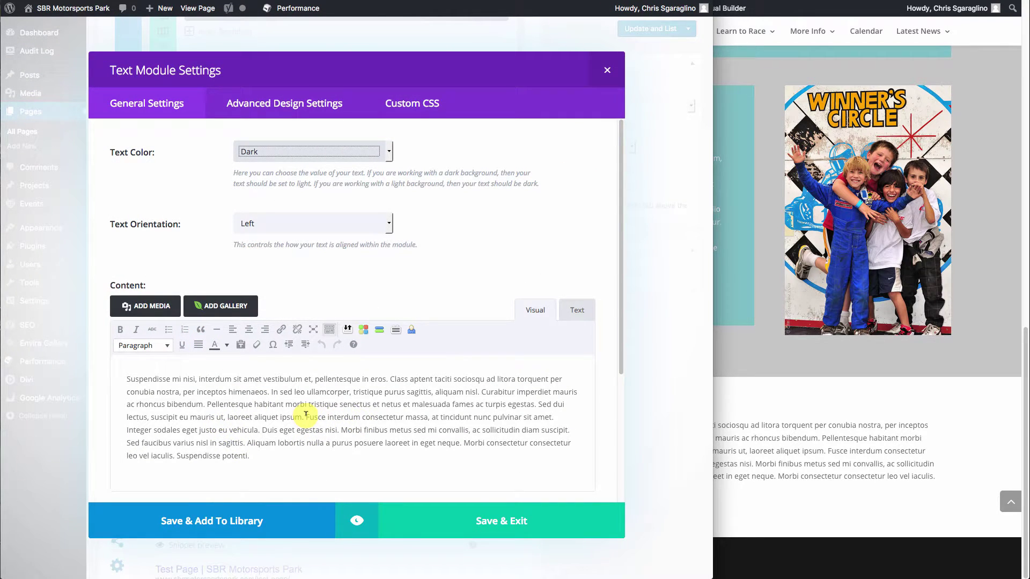
drag(306, 413, 315, 451)
key(BackSpace)
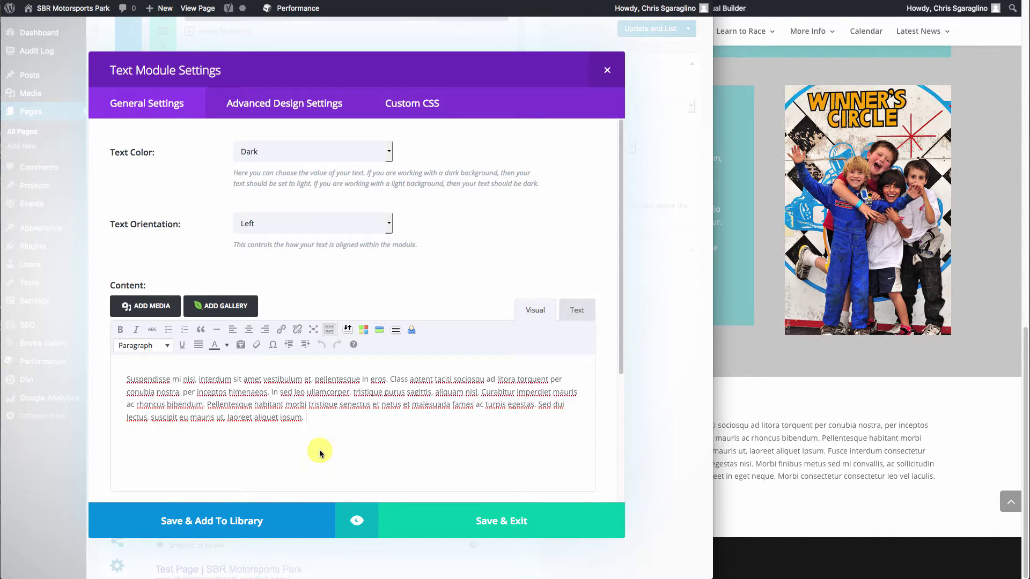
click(502, 524)
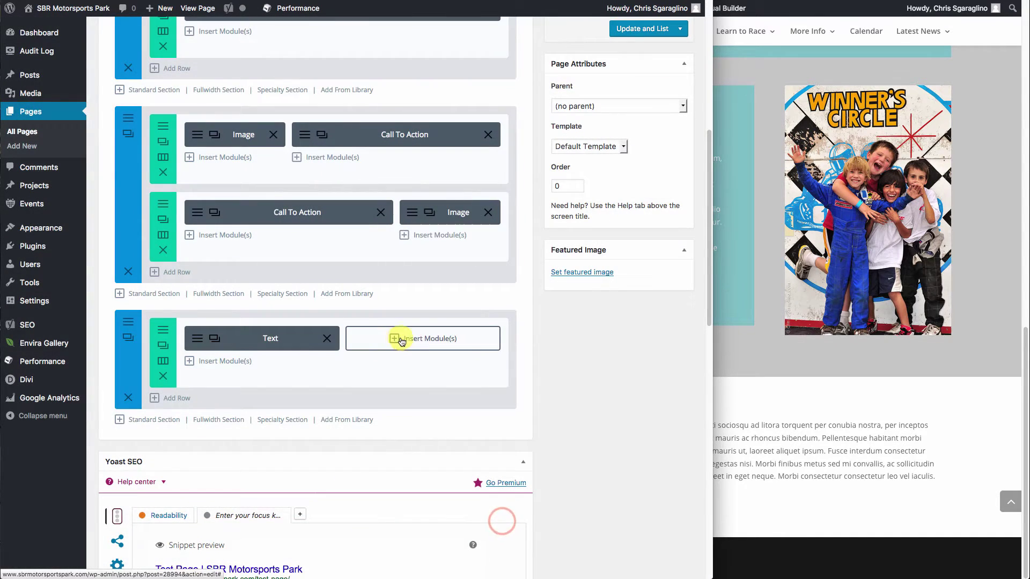
Insert a Text module in the row's empty second column, paste the cut text starting "Fusce interdum consectetur massa", and save it
click(393, 341)
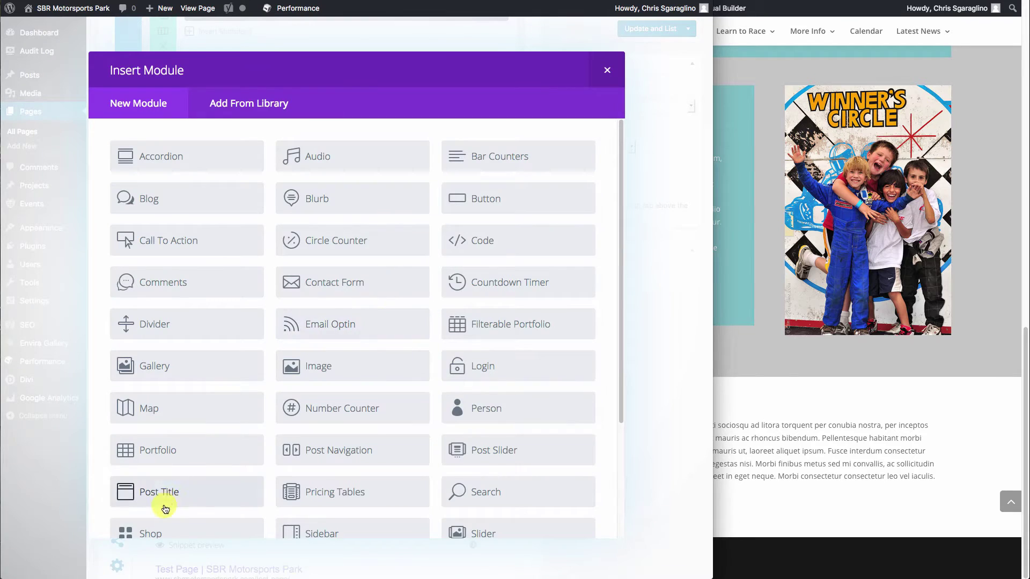
scroll(177, 480, down, 3)
click(169, 470)
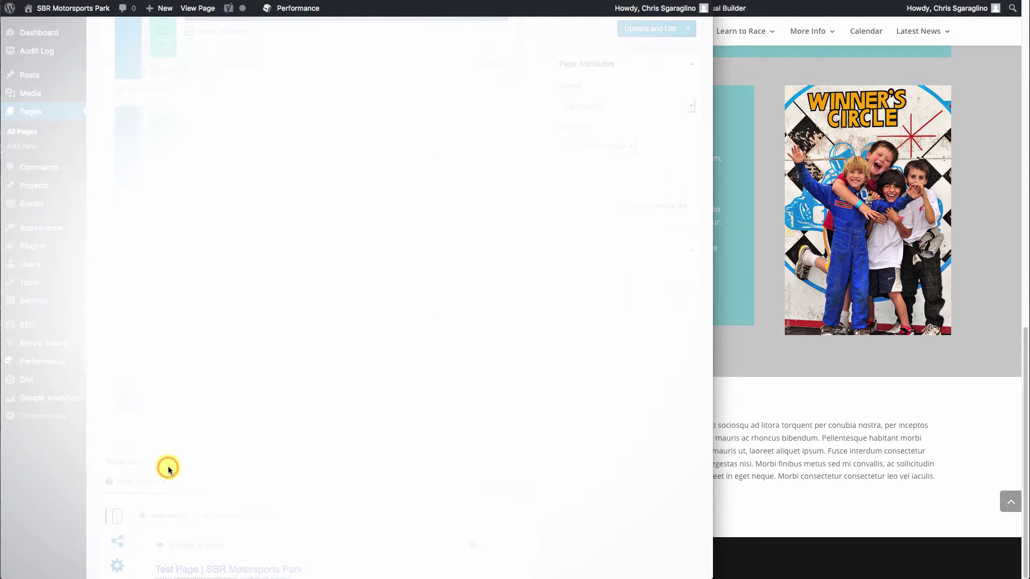
key(ctrl+v)
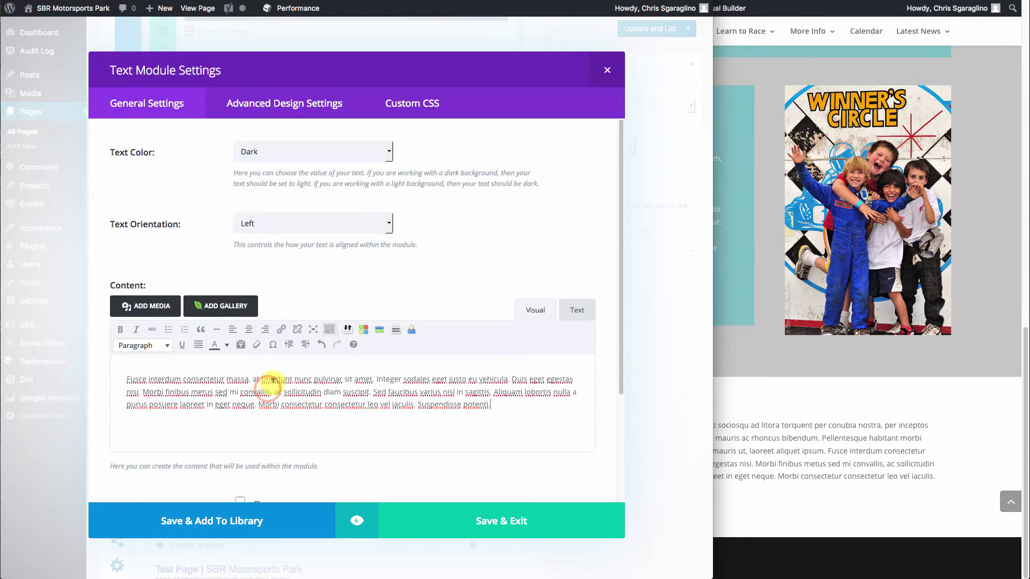
click(510, 528)
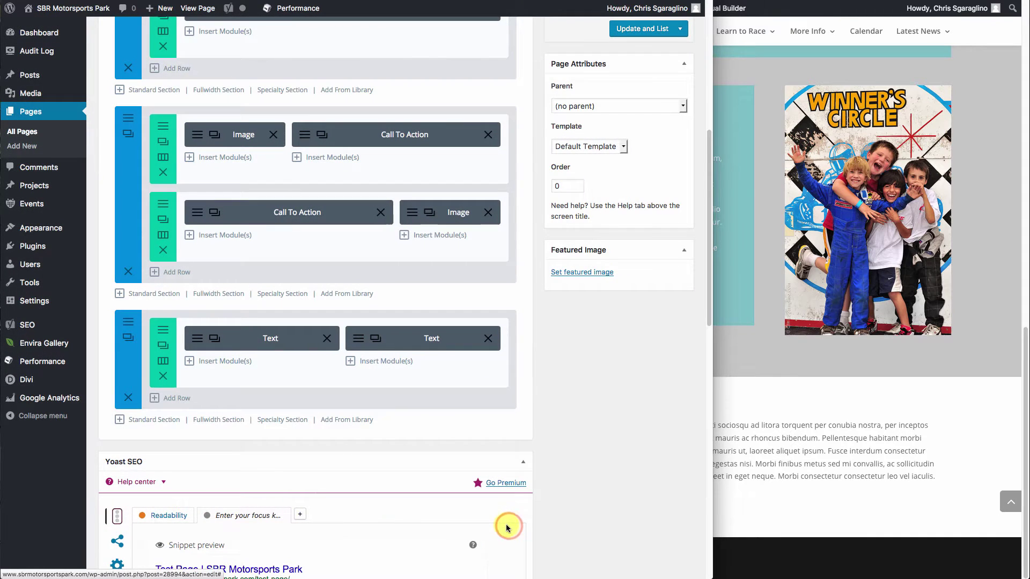
Update Test Page, reload the live page and check the two-column text section at the end
scroll(648, 215, up, 4)
scroll(648, 215, up, 2)
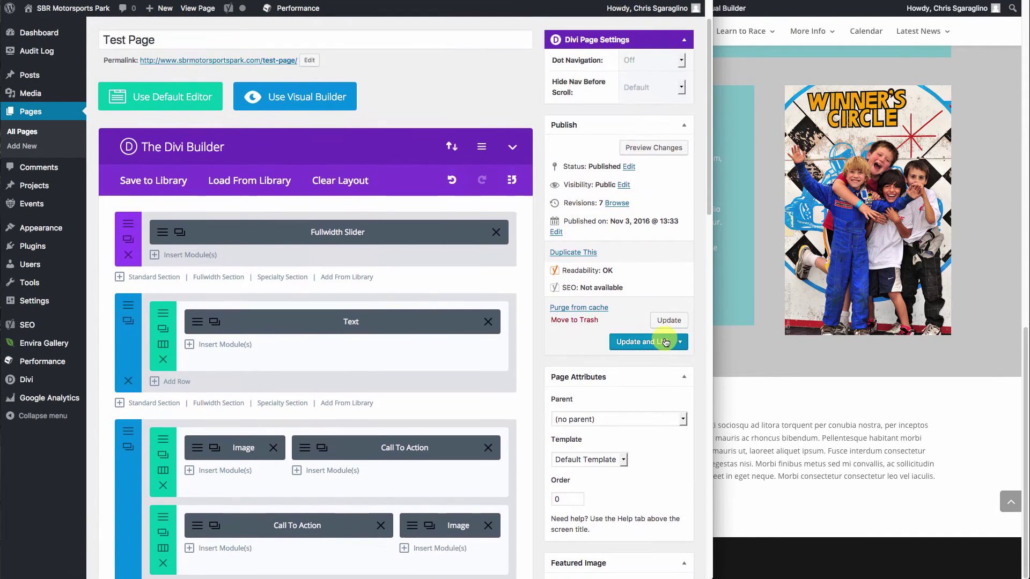
click(669, 321)
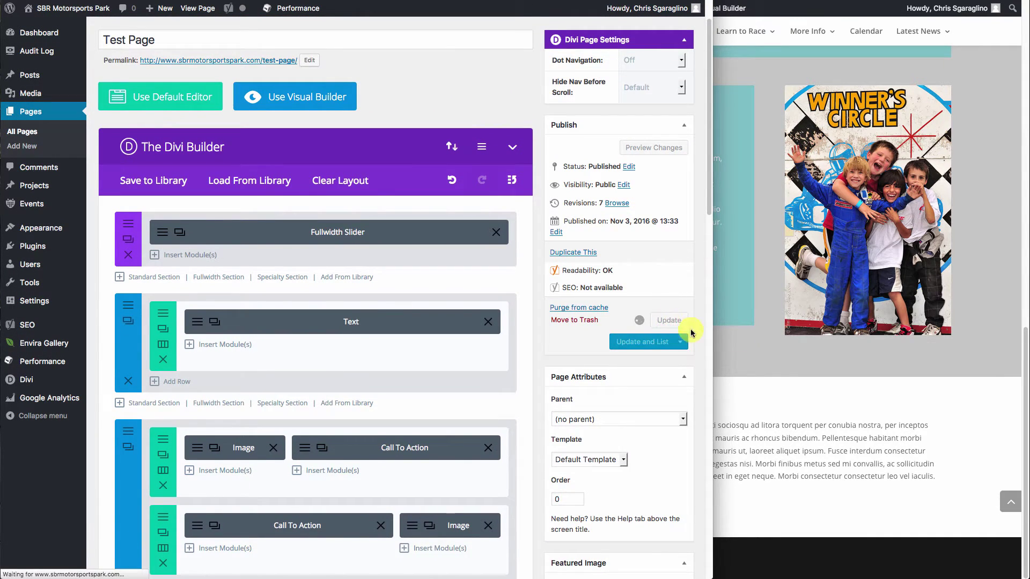
click(919, 424)
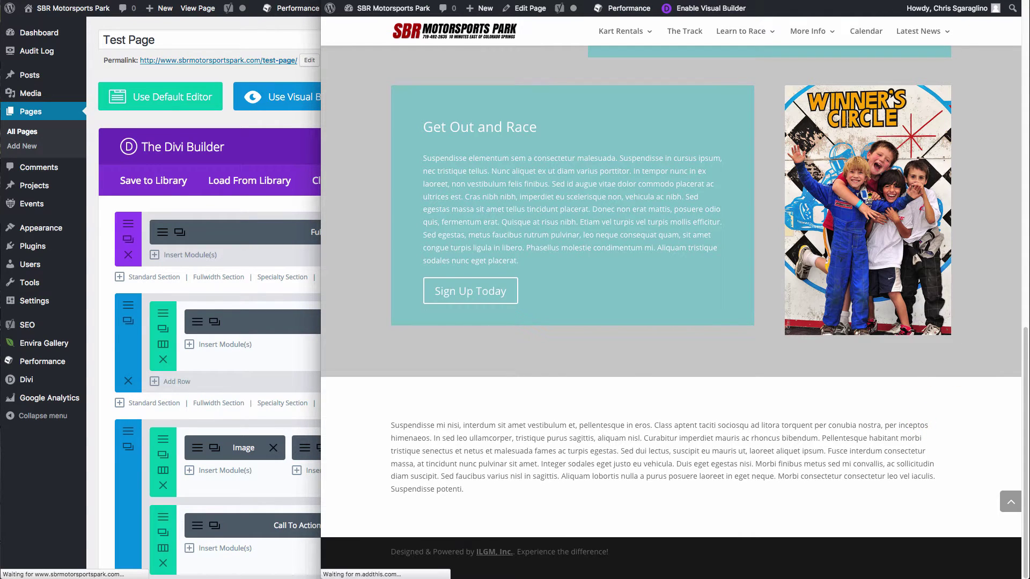
click(925, 58)
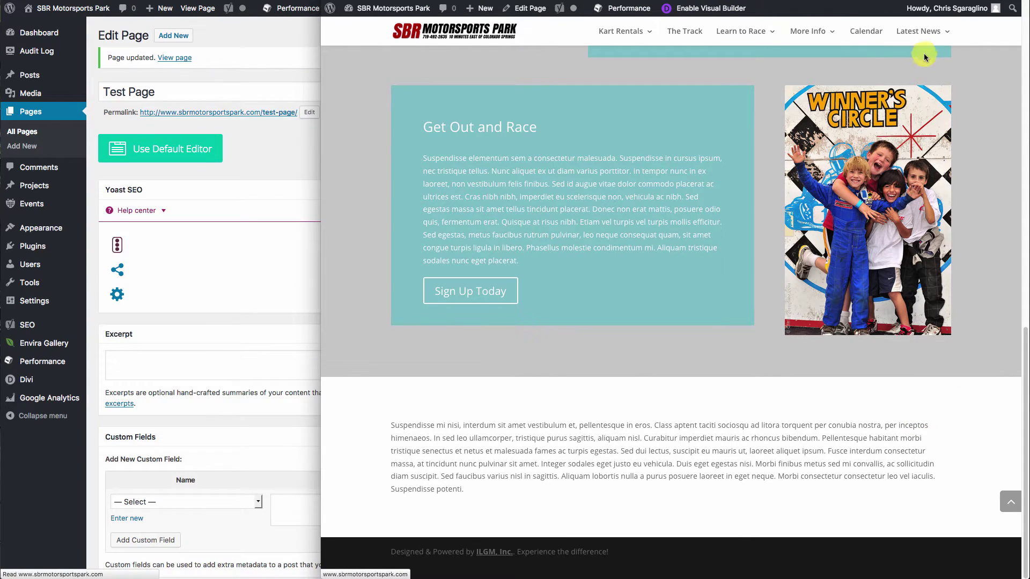
key(super+r)
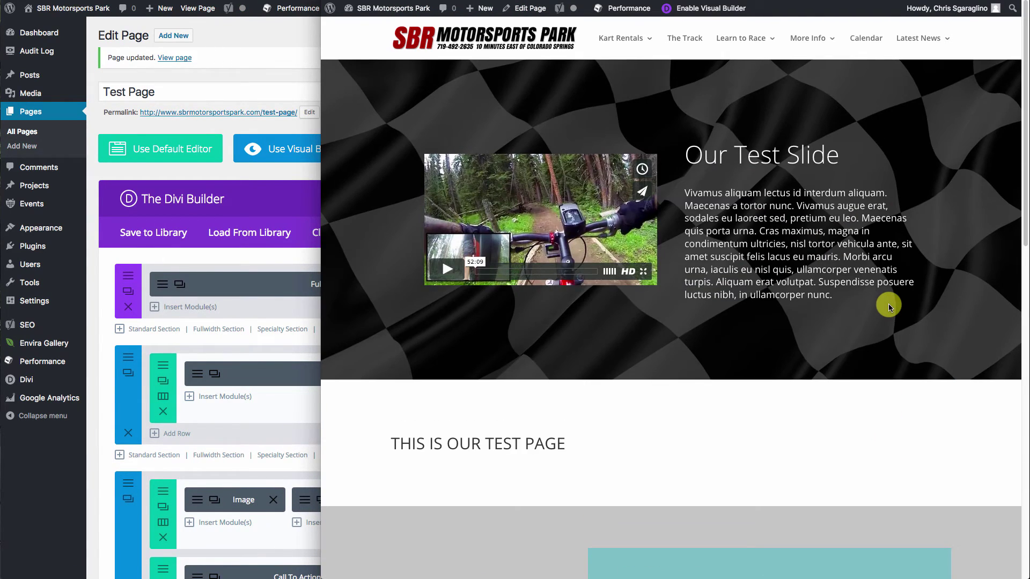
scroll(888, 303, down, 15)
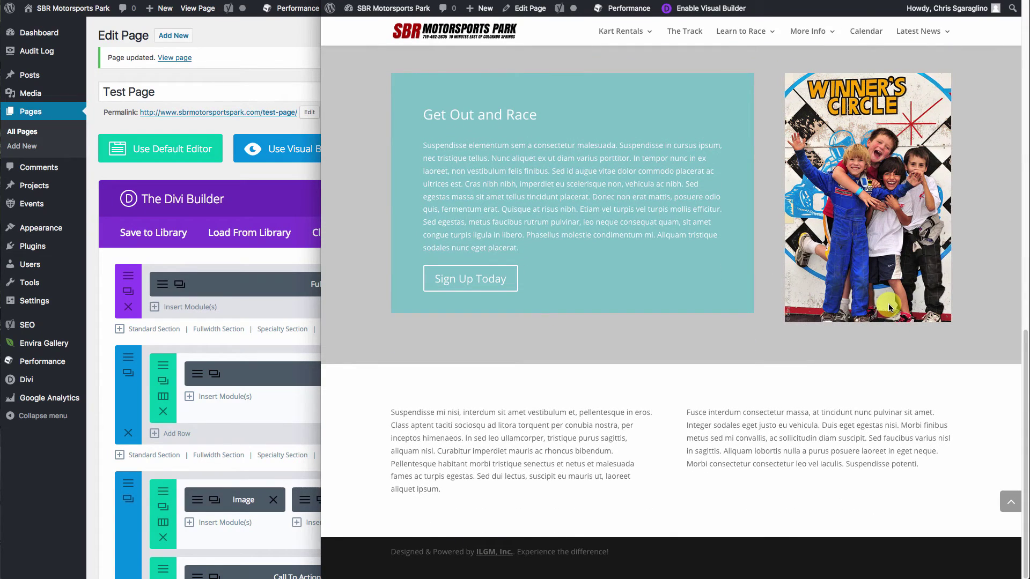